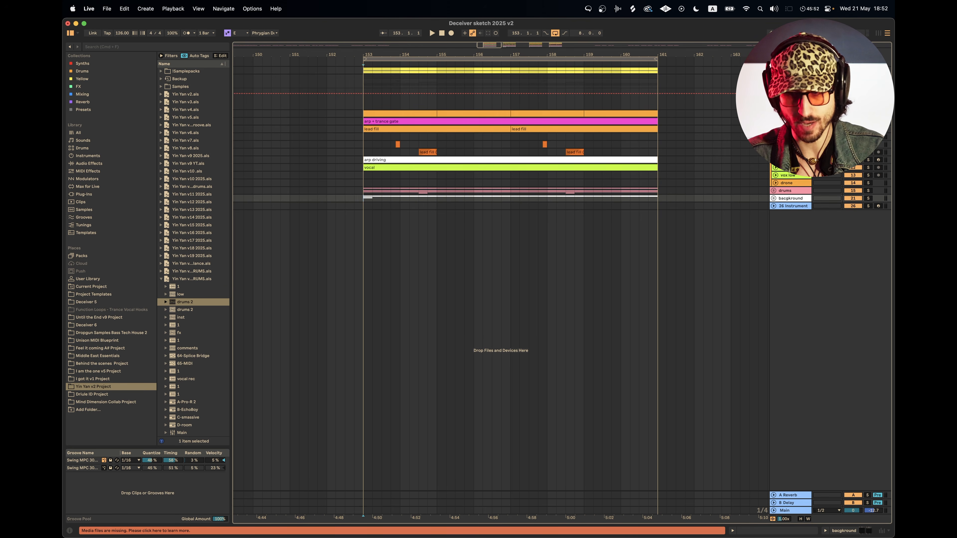
Step: Start playback at bar 153, solo the drums group and play the drums alone
left_click(385, 80)
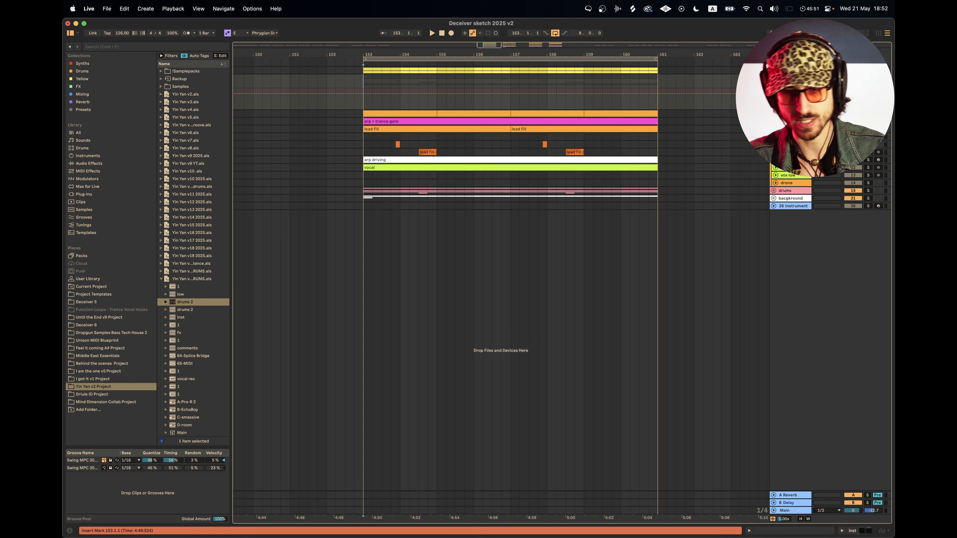
key("space")
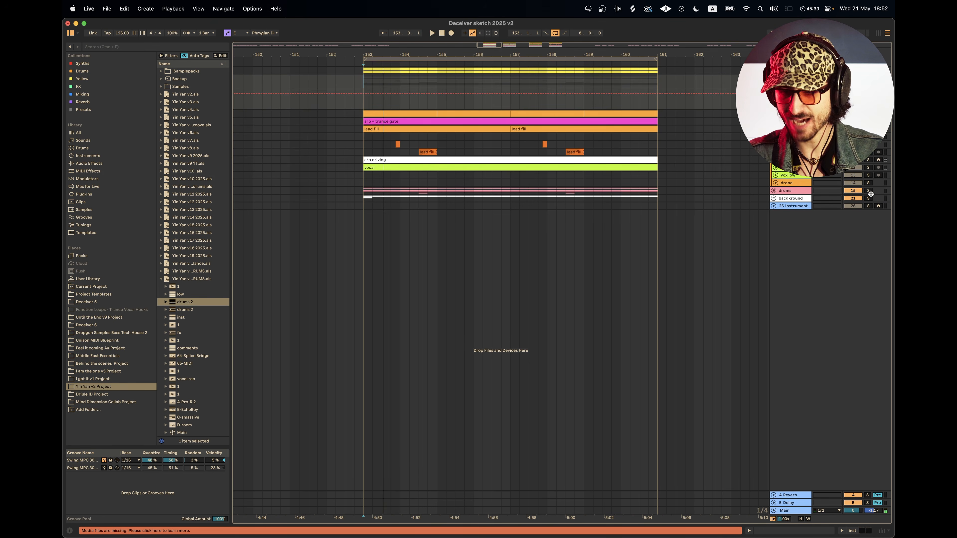
left_click(869, 191)
key("space")
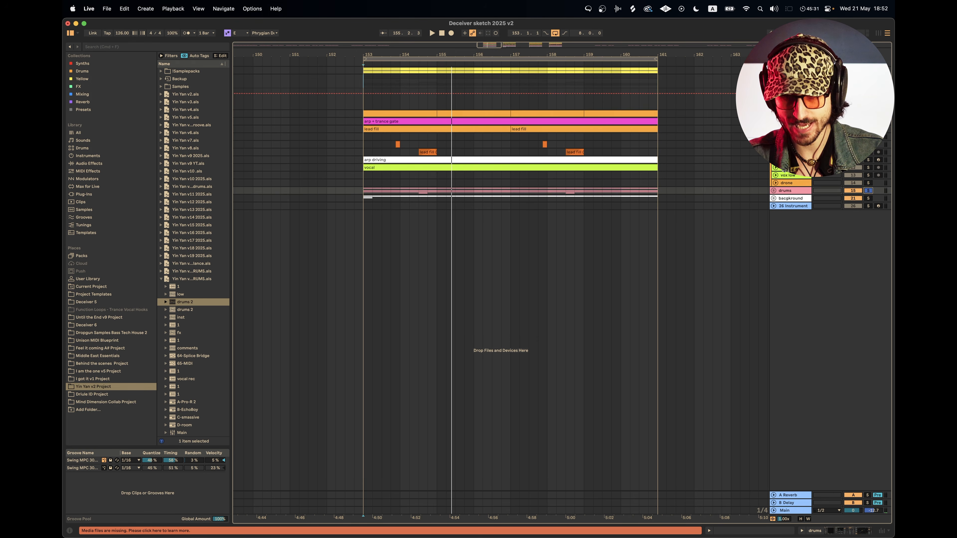
Step: Unfold and solo the vox track, and play the vocal with the drums from bar 153
left_click(775, 169)
left_click(367, 195)
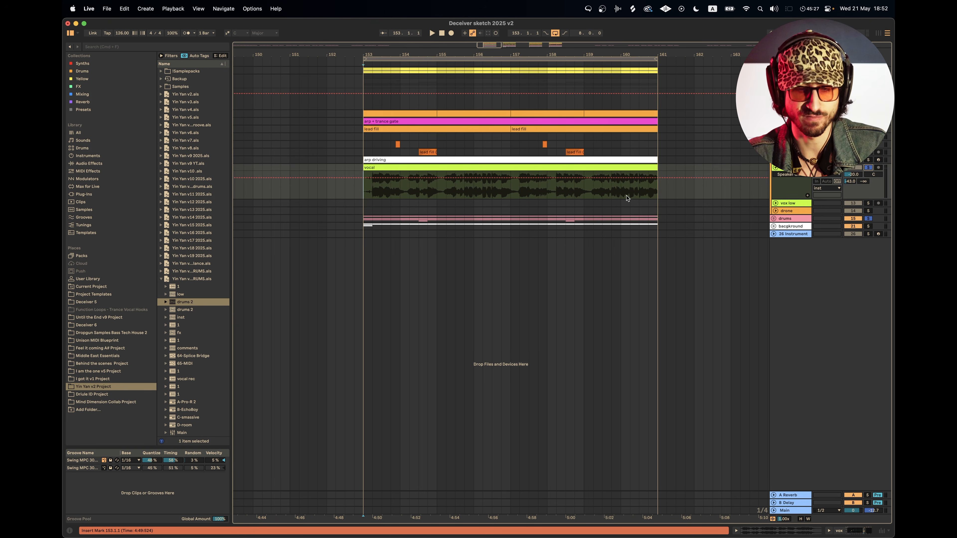
key("space")
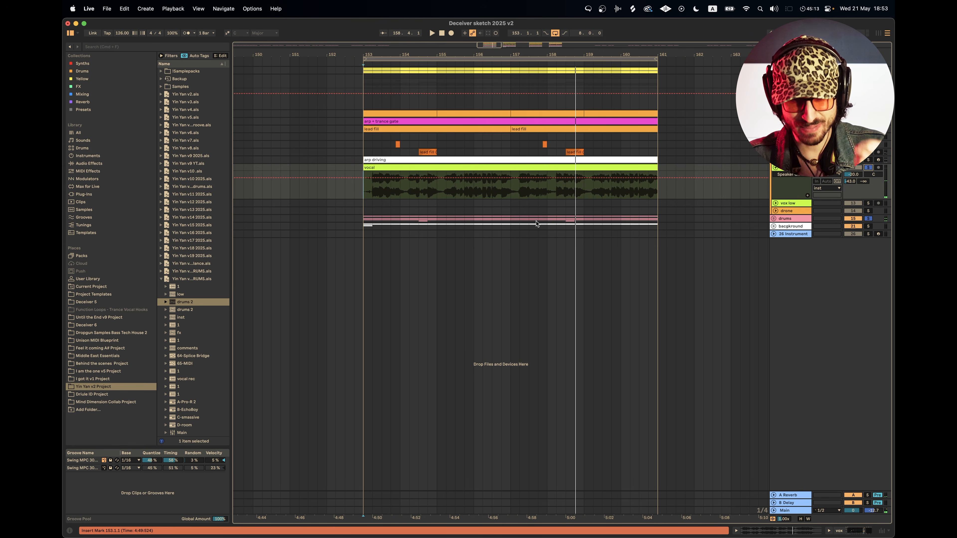
Step: Unfold the psy arp and arp fx tracks and play the arp driving part from bar 153
left_click(776, 160)
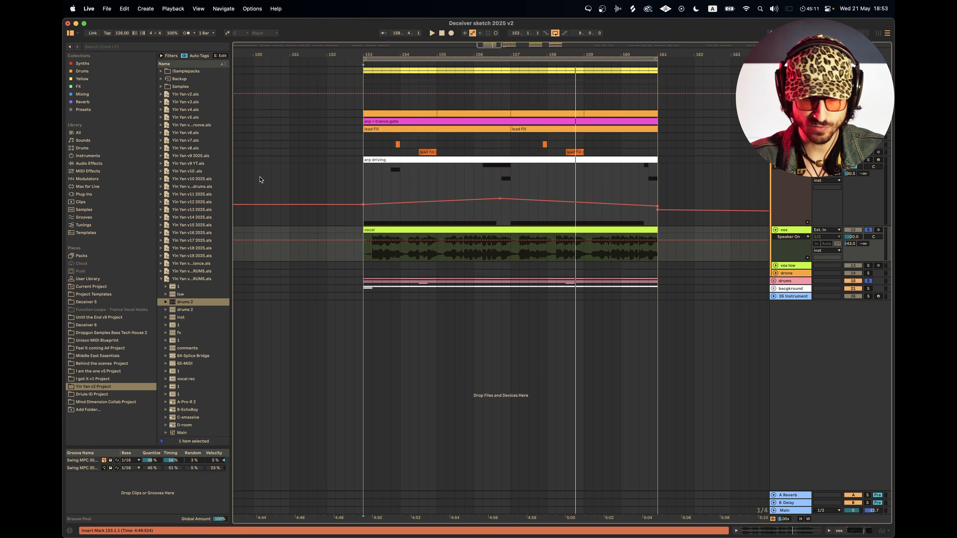
left_click(364, 180)
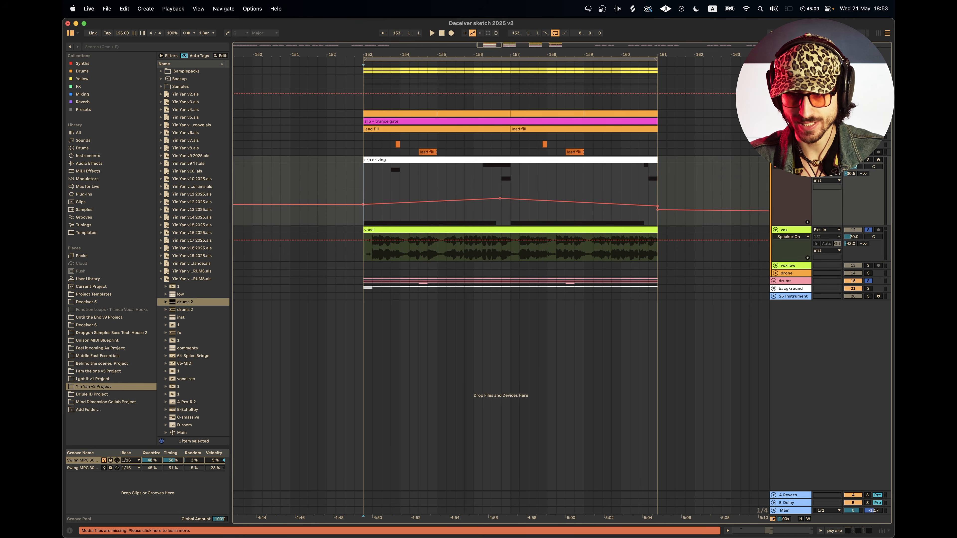
left_click(775, 122)
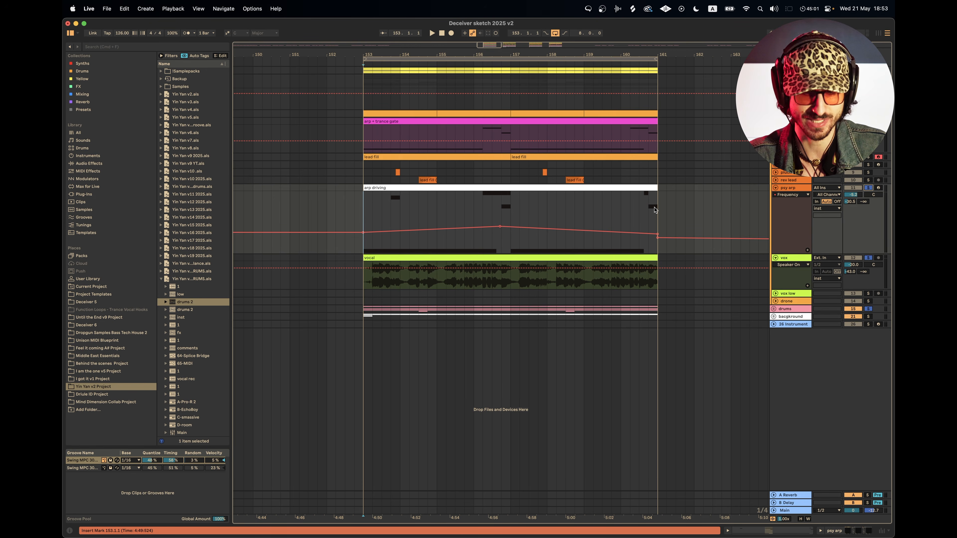
key("space")
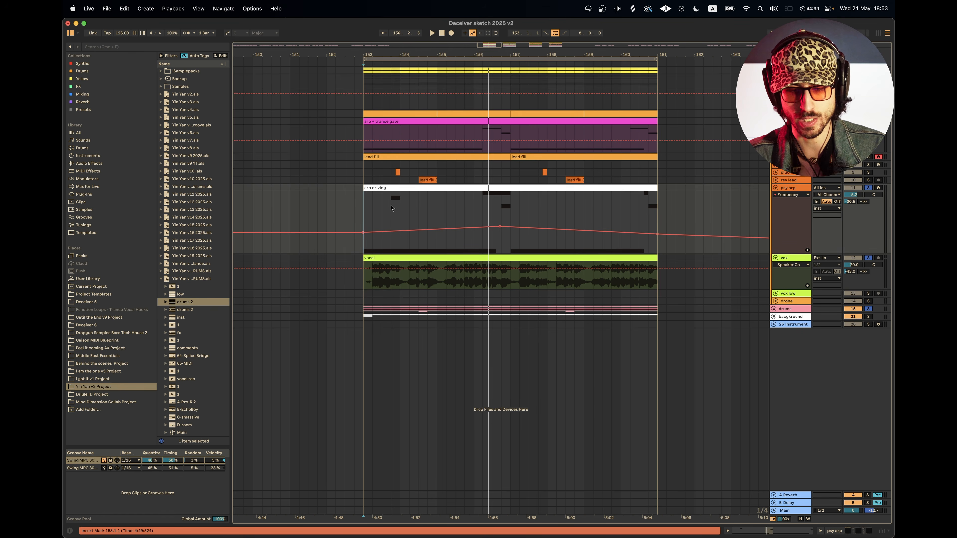
Step: Audition the arp fx track in solo and deactivate both the arp driving clip and the arp + trance gate clip
left_click(449, 185)
key("0")
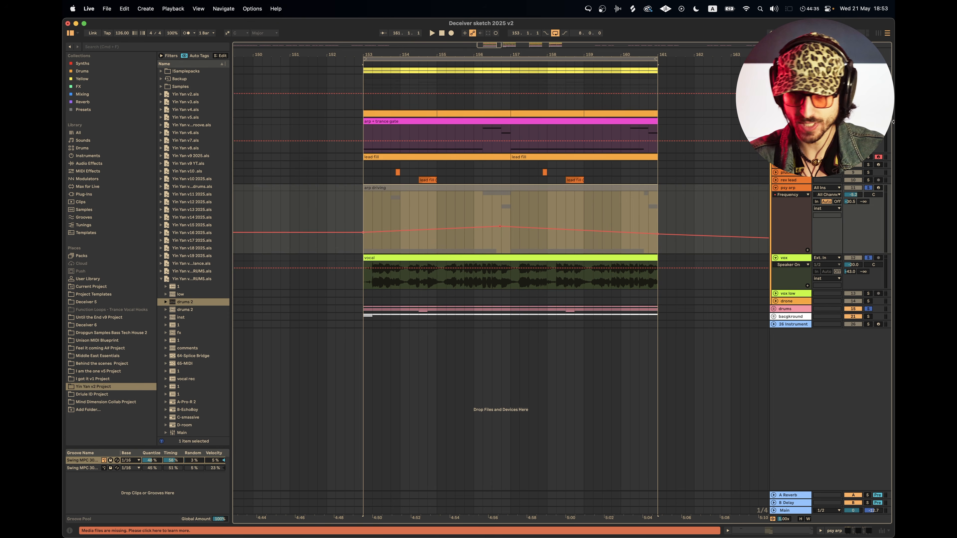
left_click(869, 122, "super")
key("space")
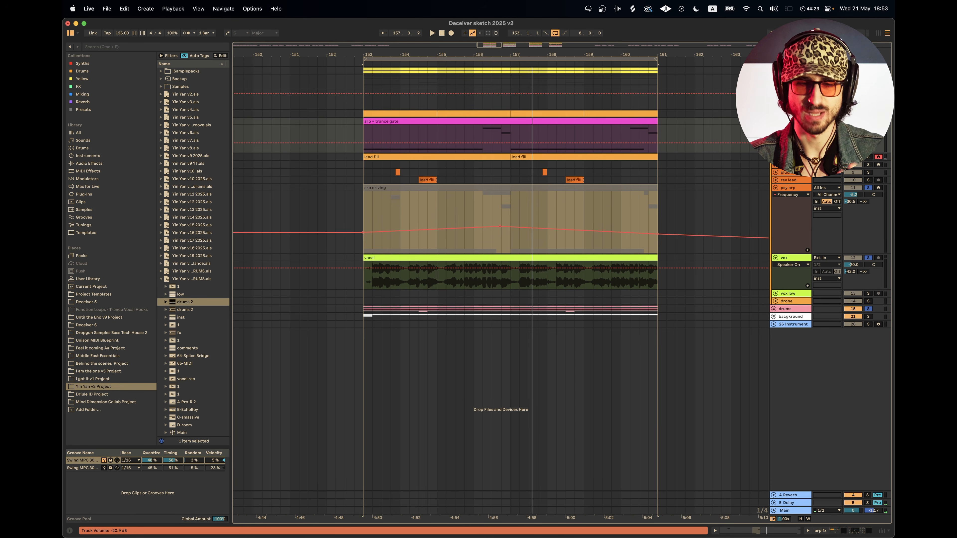
left_click(566, 122)
key("0")
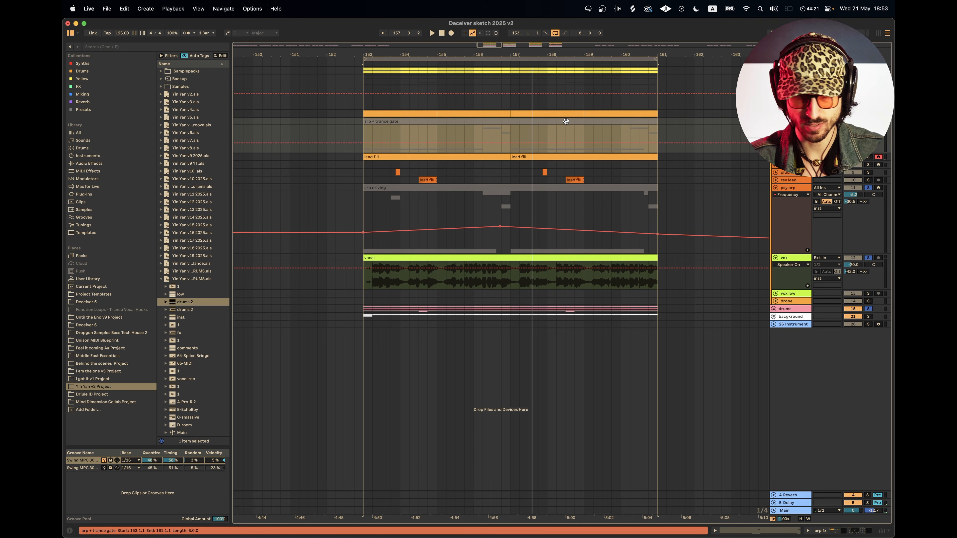
Step: Solo the lead, pluck rtm and rev lead tracks and play the loop from bar 153
left_click(364, 166)
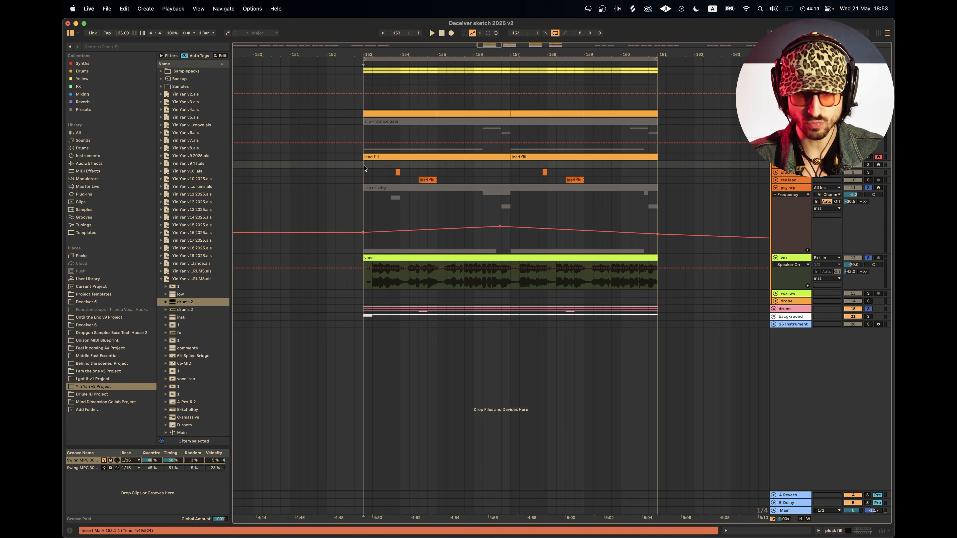
left_click(869, 158)
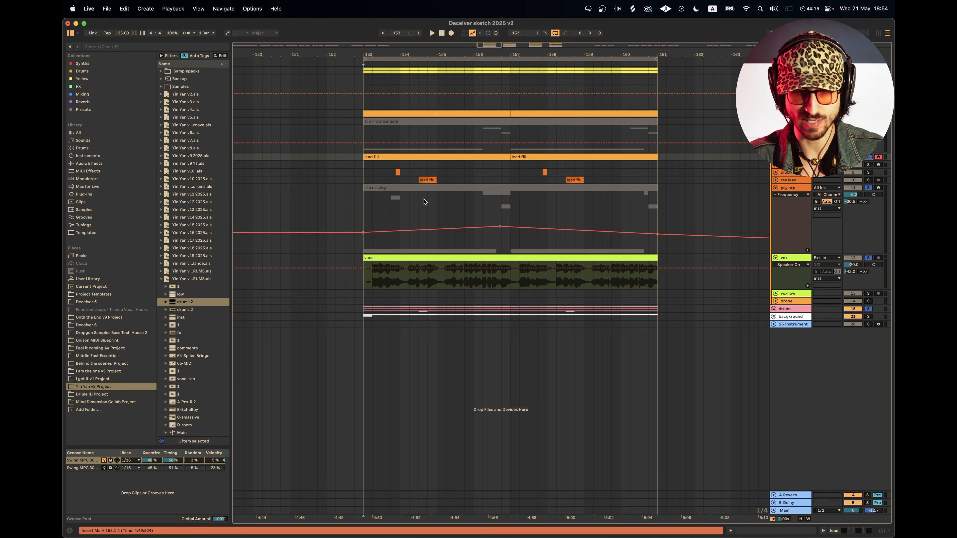
left_click(364, 166)
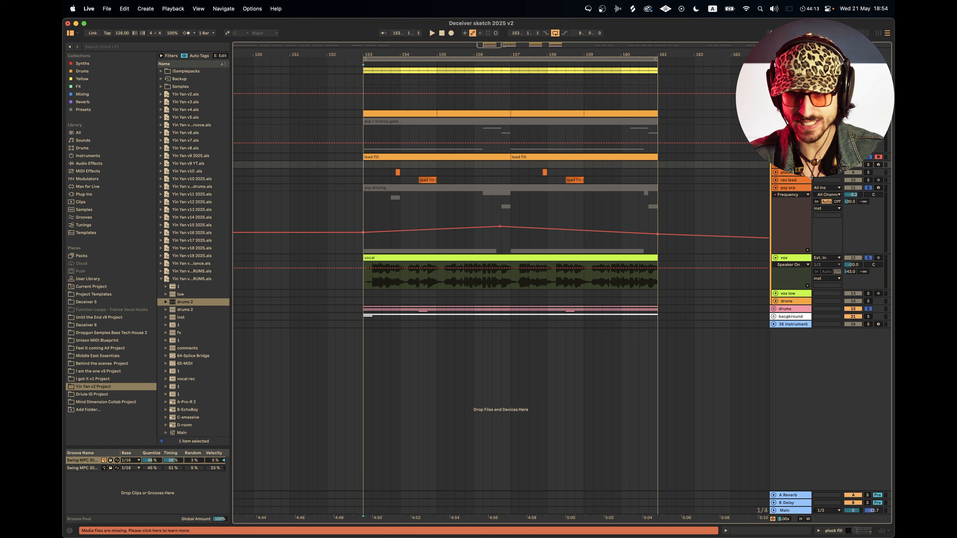
left_click(869, 173)
left_click(869, 179)
key("space")
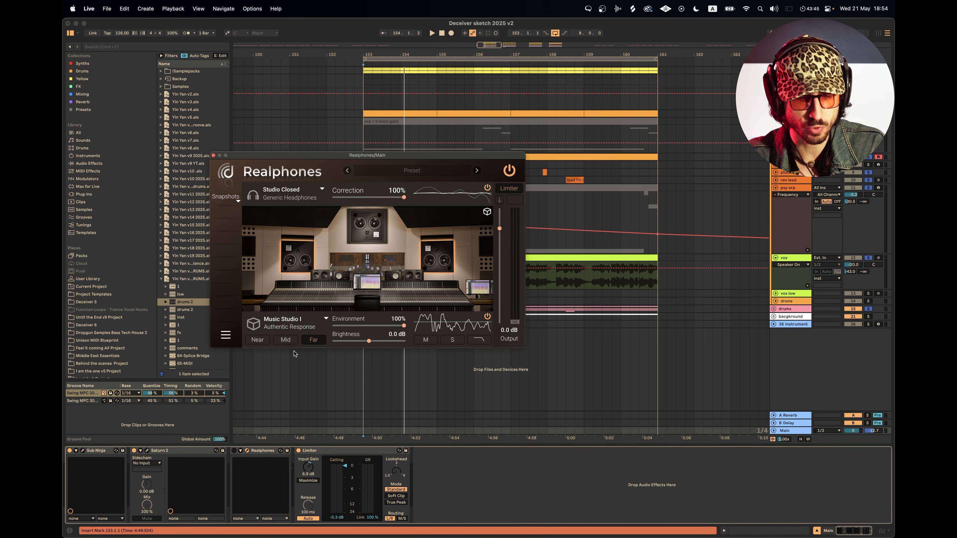
Step: Enable Realphones on the Main track with the Night Club Small environment in the FOH position, and play the loop through it
left_click(326, 319)
scroll(291, 259, "down", 5)
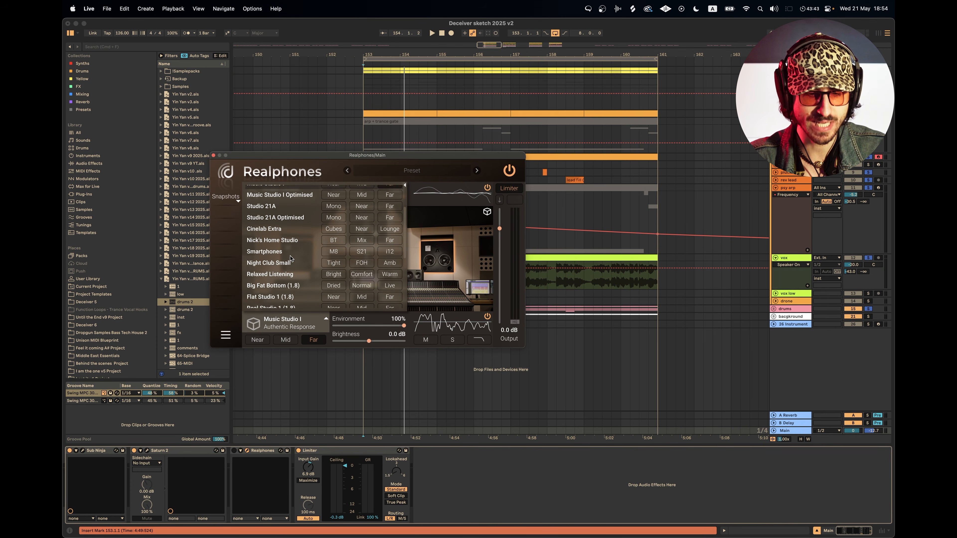
left_click(273, 266)
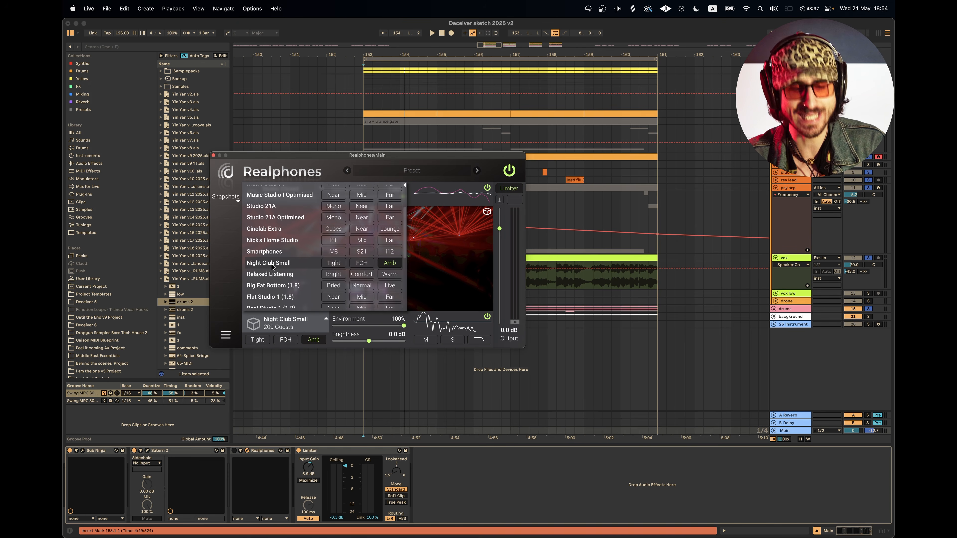
left_click(284, 340)
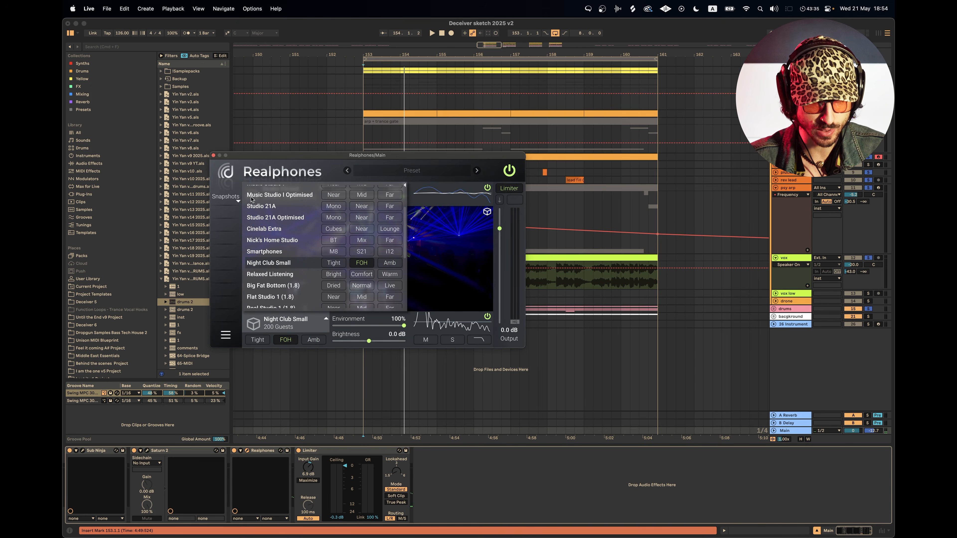
left_click(214, 156)
key("space")
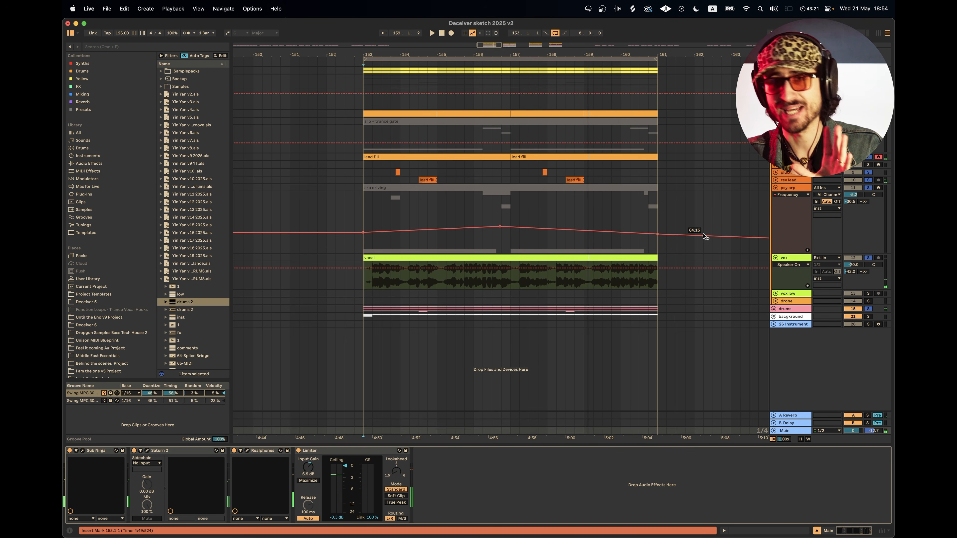
left_click(533, 189)
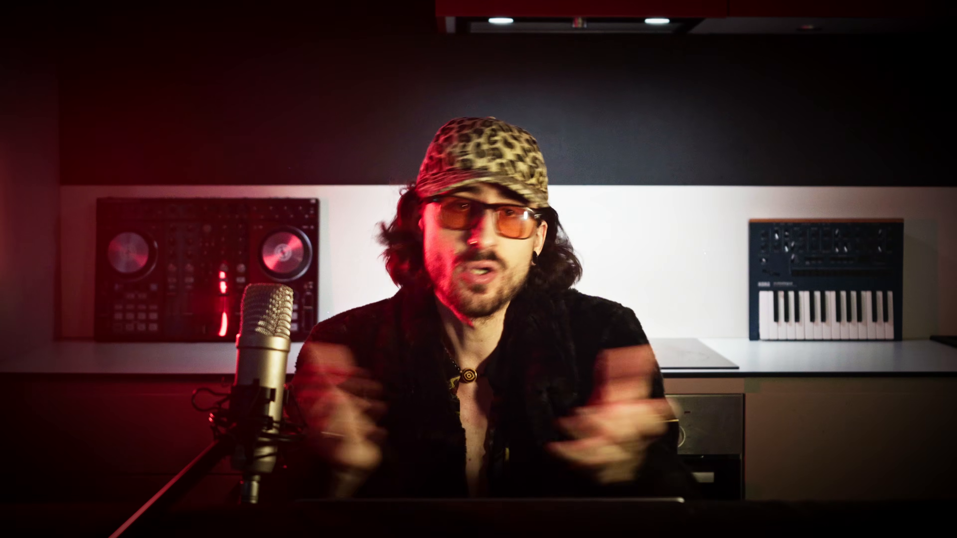
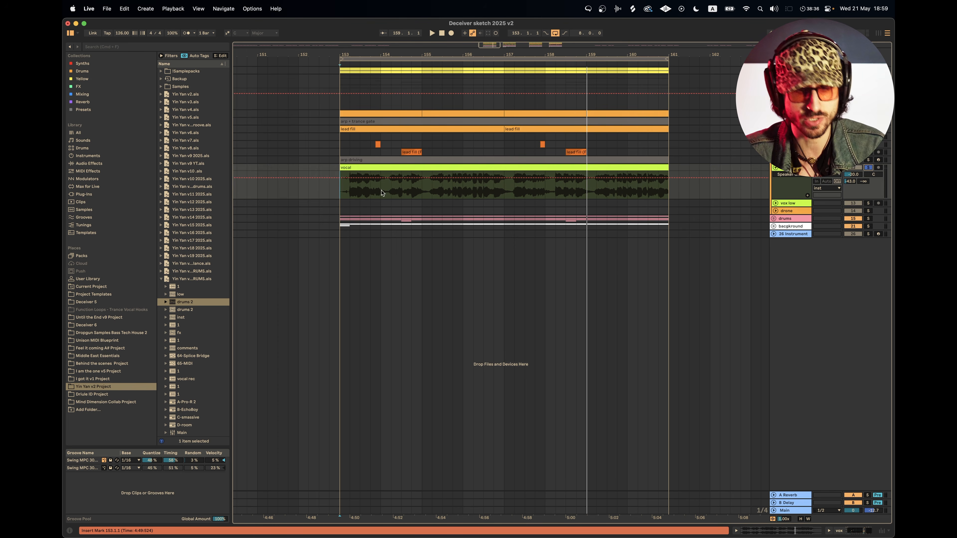
Step: Solo the drums group alongside the vox track and play both from bar 153
key("space")
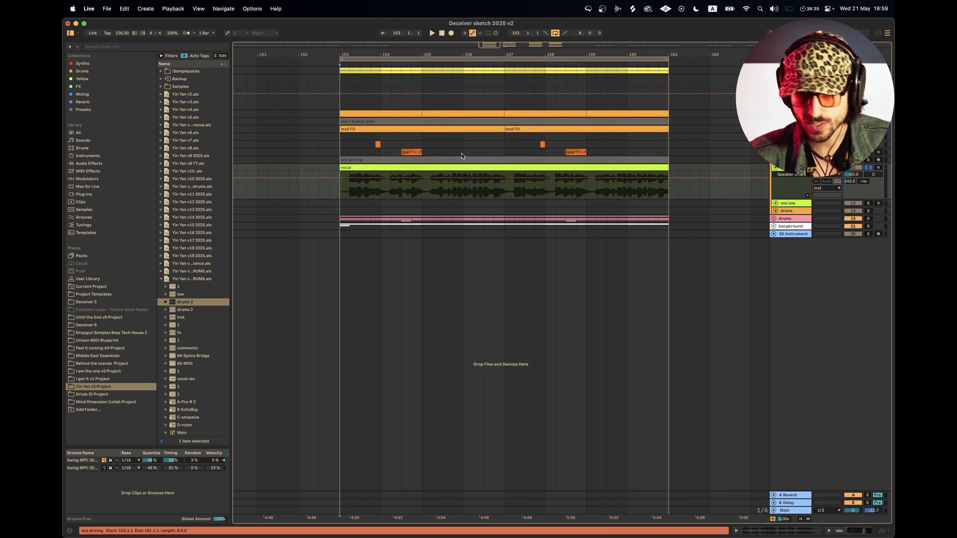
left_click(869, 218)
left_click(380, 261)
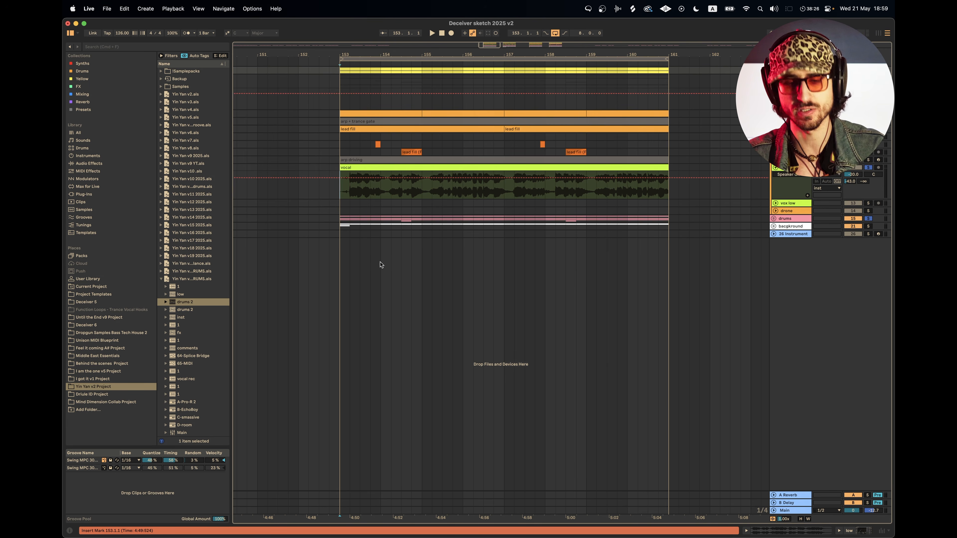
key("space")
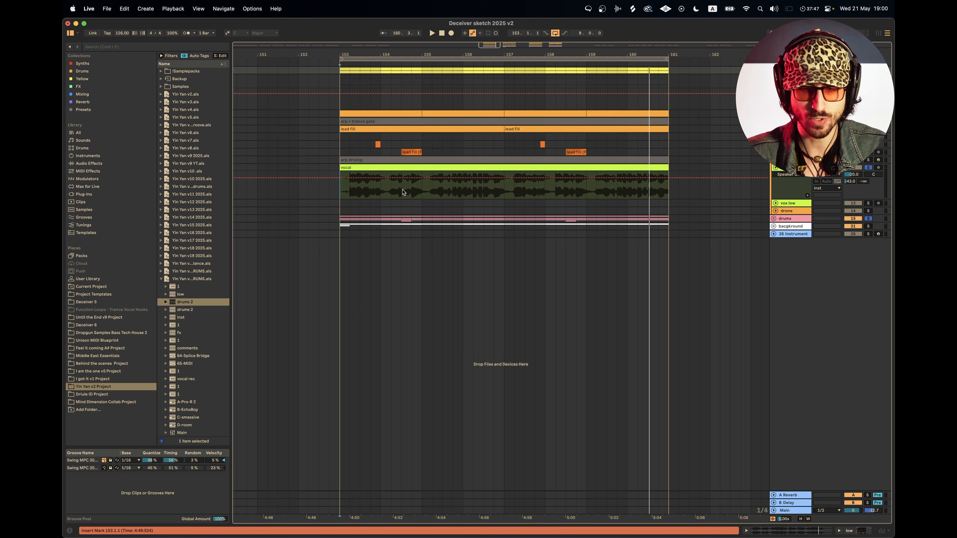
Step: Unfold the lead, pluck rtm and rev lead tracks and select bars 153 to 161 across all three
left_click(776, 129)
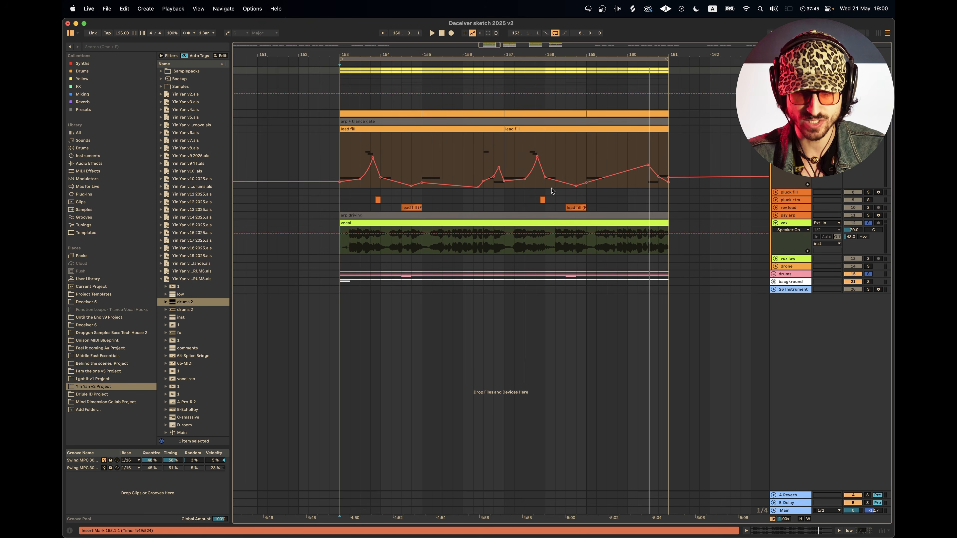
left_click_drag(340, 159, 669, 133)
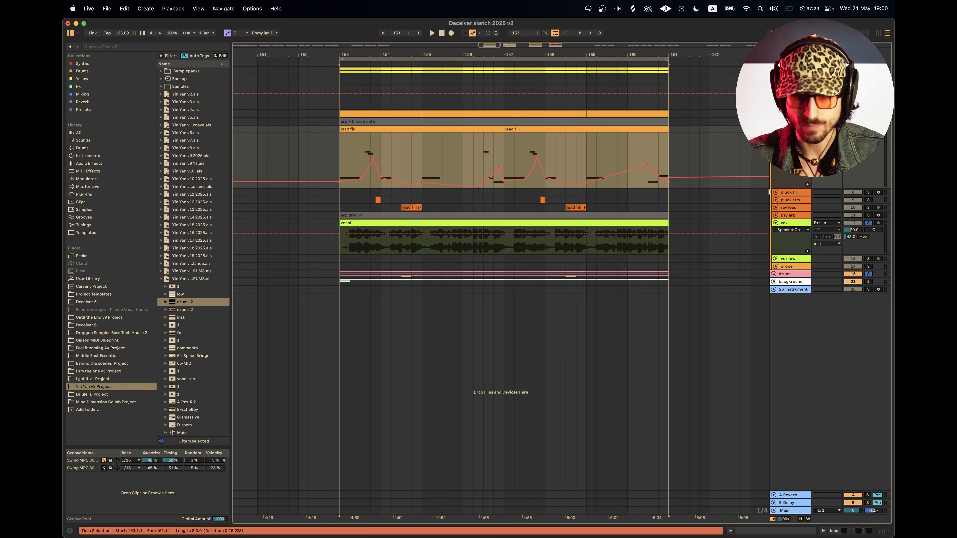
left_click(776, 200)
left_click(775, 236)
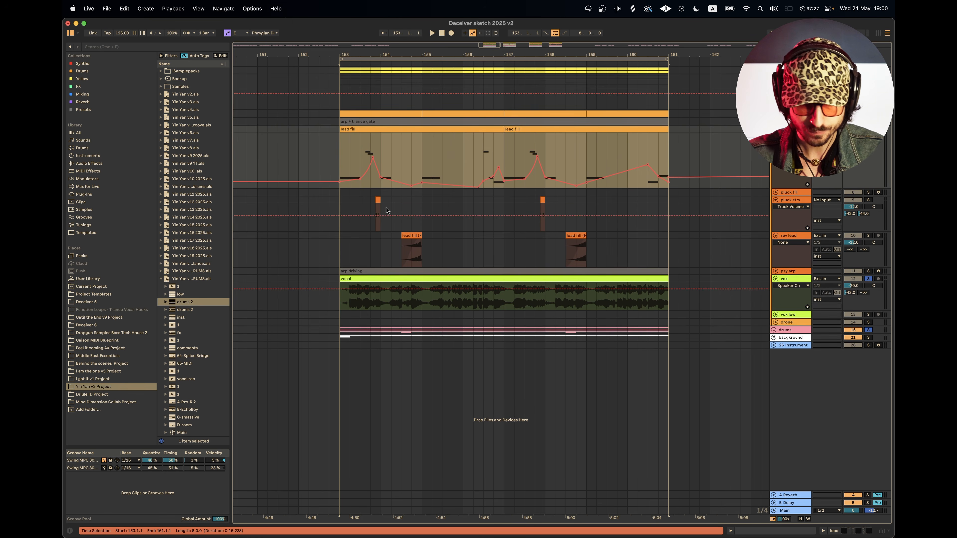
left_click_drag(340, 257, 667, 146)
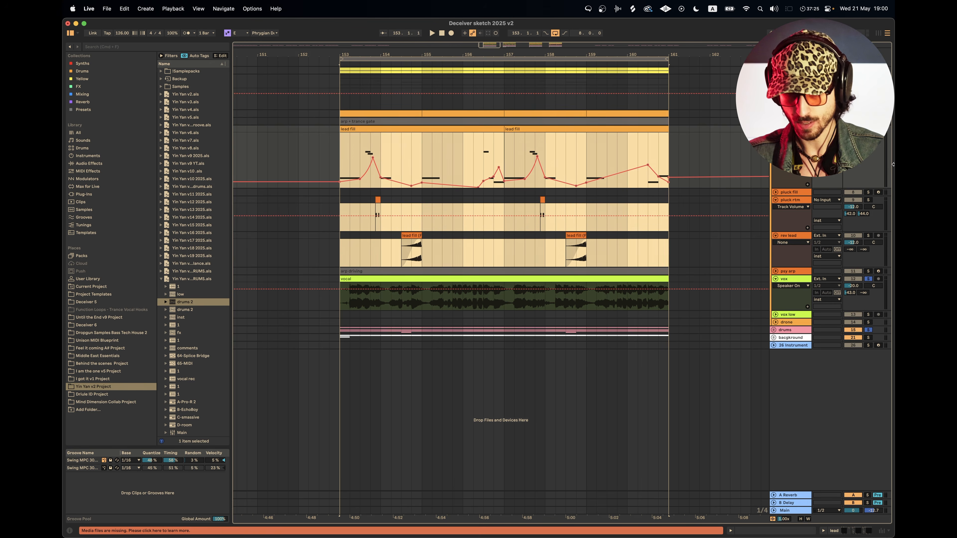
Step: Add the pluck rtm and rev lead tracks to the solo and play the lead fills from bar 153
left_click(869, 199)
left_click(868, 236)
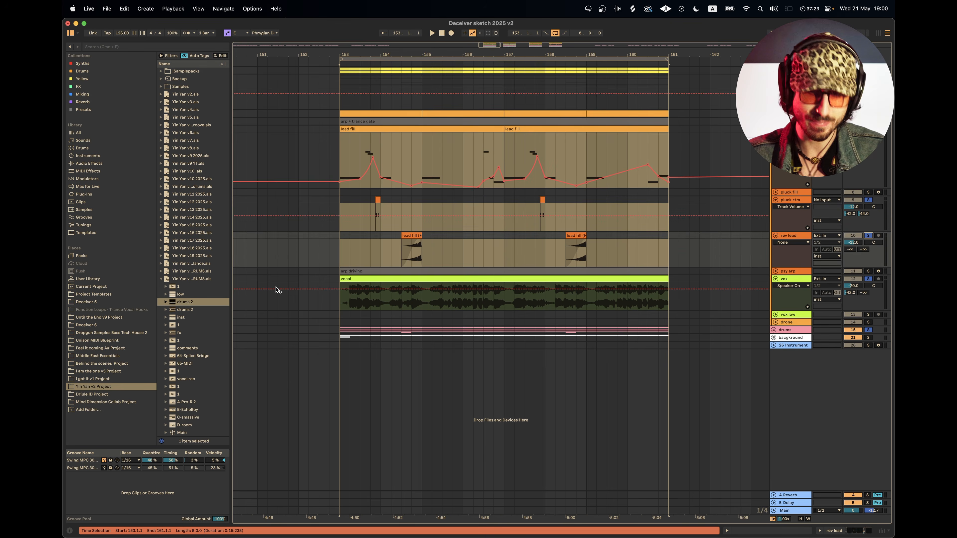
left_click(336, 256)
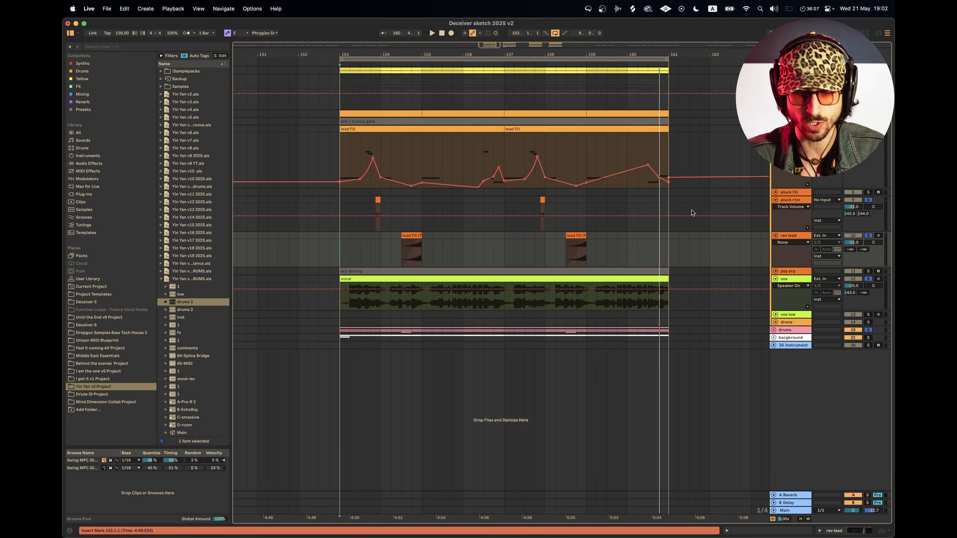
Step: Fold the lead, pluck rtm and rev lead tracks back to their compact height
left_click(775, 129)
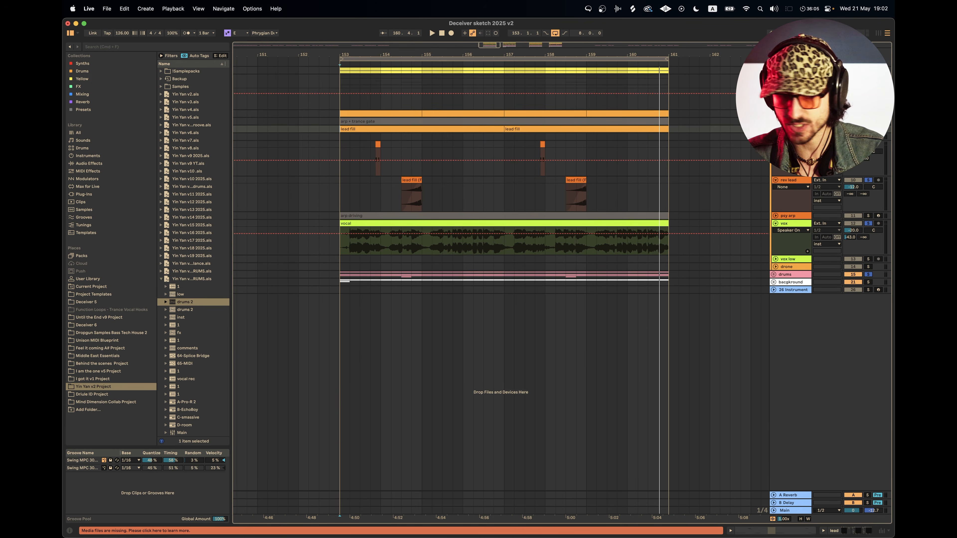
left_click(776, 144)
left_click(776, 152)
scroll(541, 227, "right", 1)
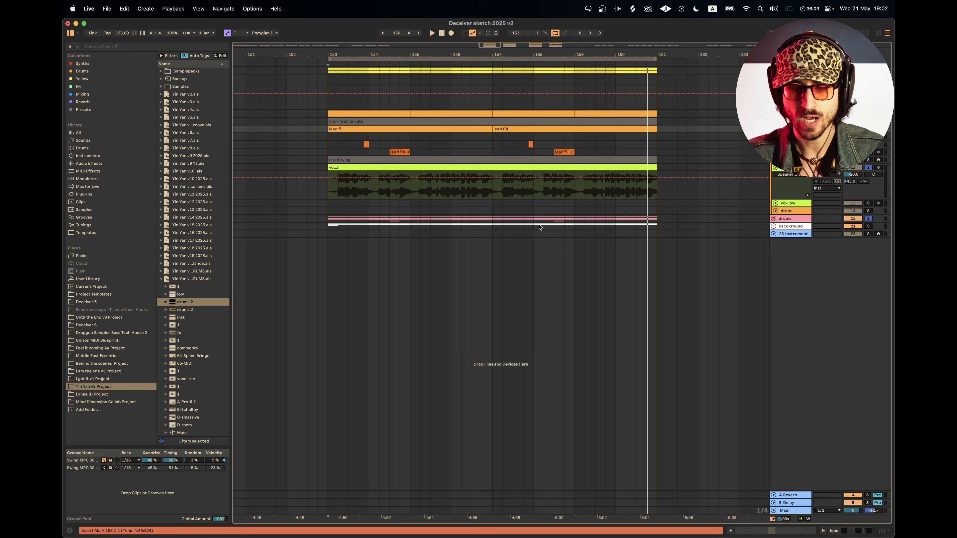
Step: Unfold the background group, solo its hit and noise tracks, play them from bar 153, and clear the solo
left_click(774, 227)
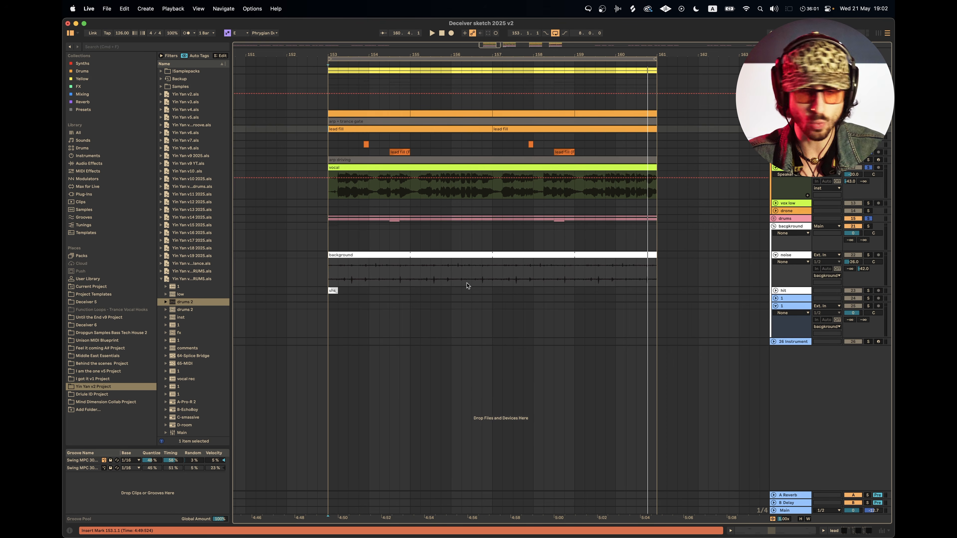
left_click(859, 285)
left_click(869, 291)
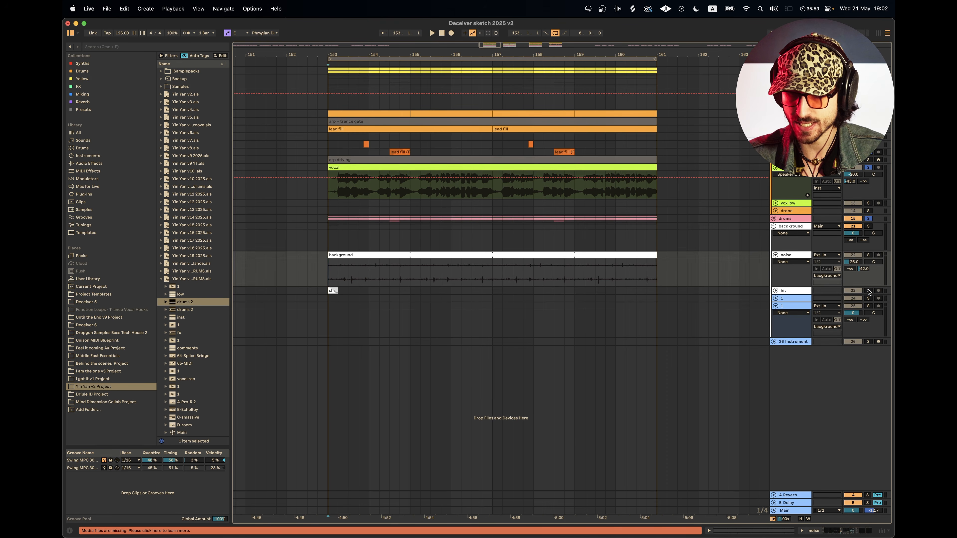
key("space")
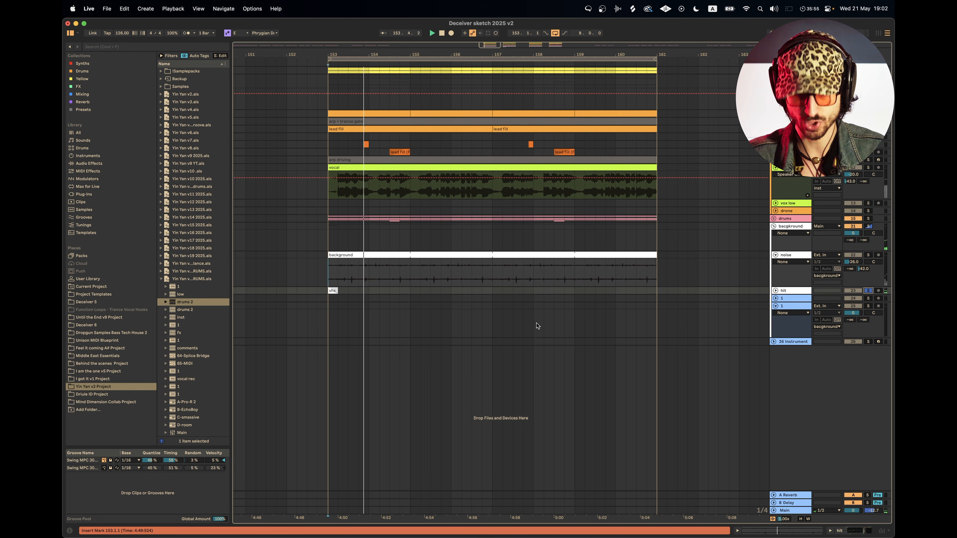
left_click(869, 255)
key("space")
key("space")
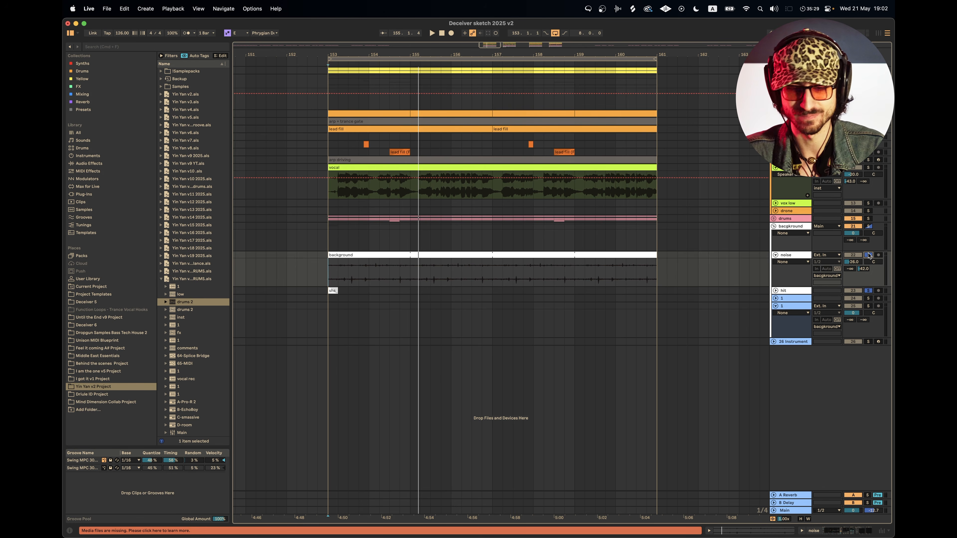
left_click(869, 256)
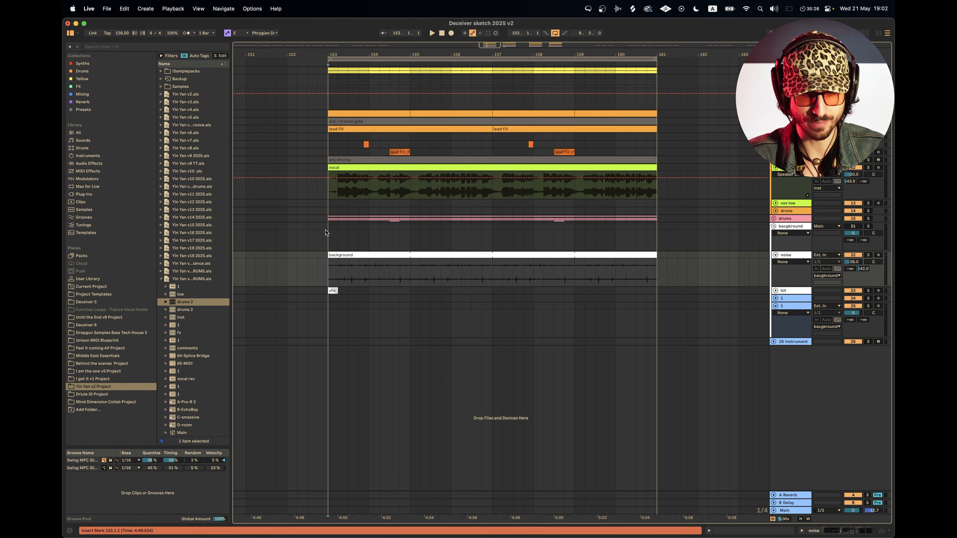
Step: Compare the full loop with the background group off and on, set the noise track volume to about -22.8 dB, and fold the group
left_click(853, 226)
left_click_drag(853, 262, 853, 258)
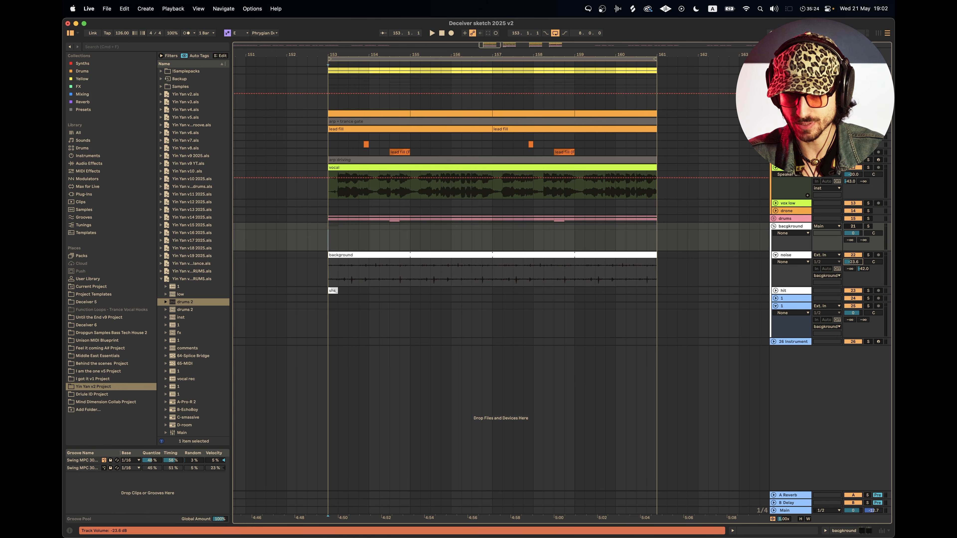
key("space")
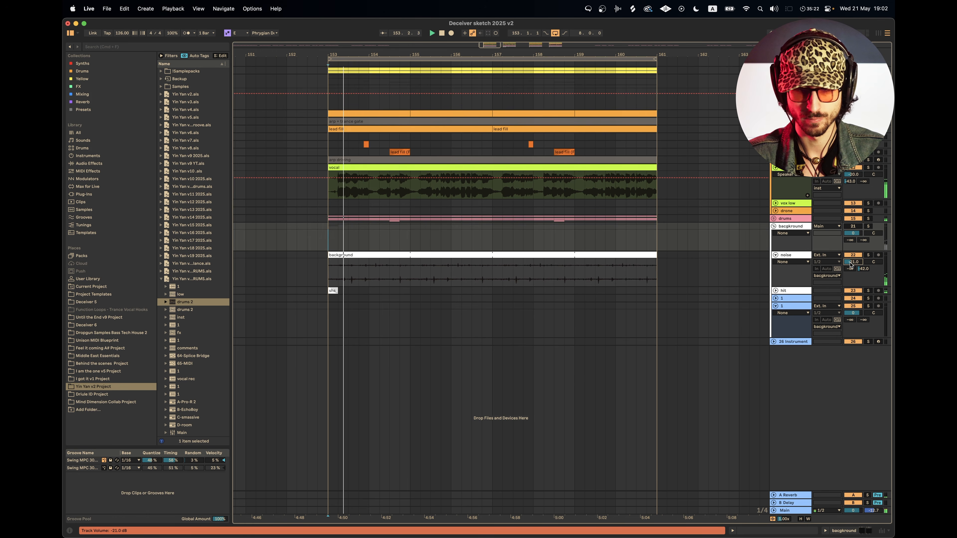
left_click_drag(850, 263, 850, 257)
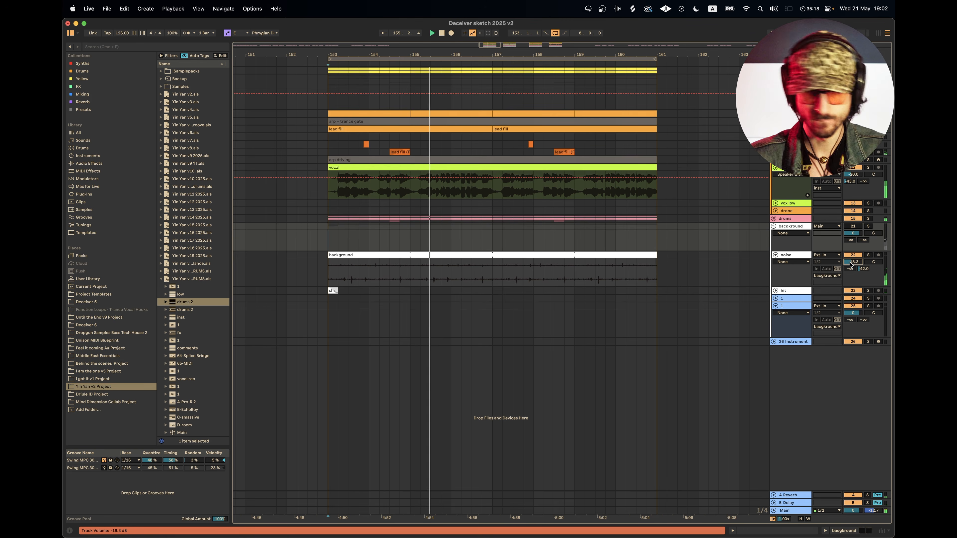
left_click_drag(851, 265, 851, 265)
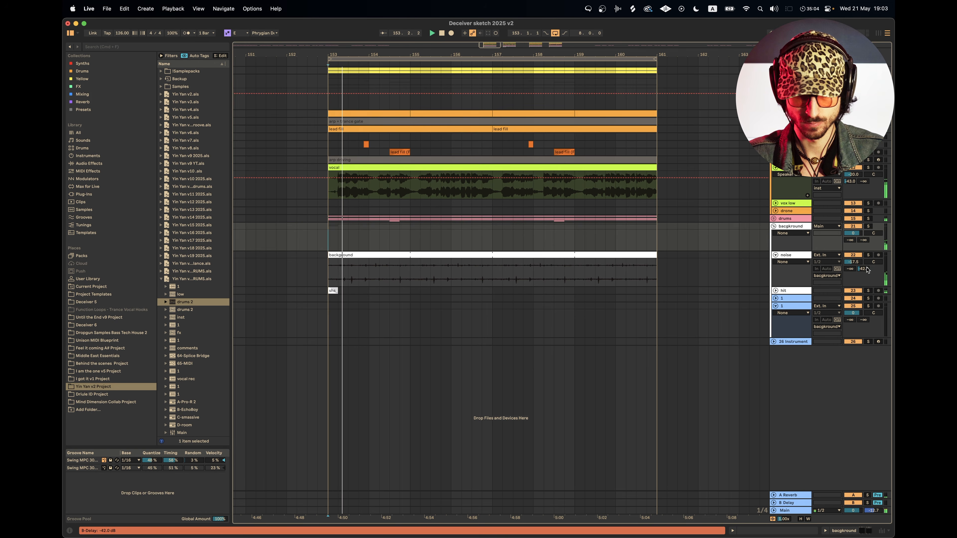
mouse_move(853, 262)
left_mouse_down()
mouse_move(853, 277)
mouse_move(854, 257)
left_mouse_up()
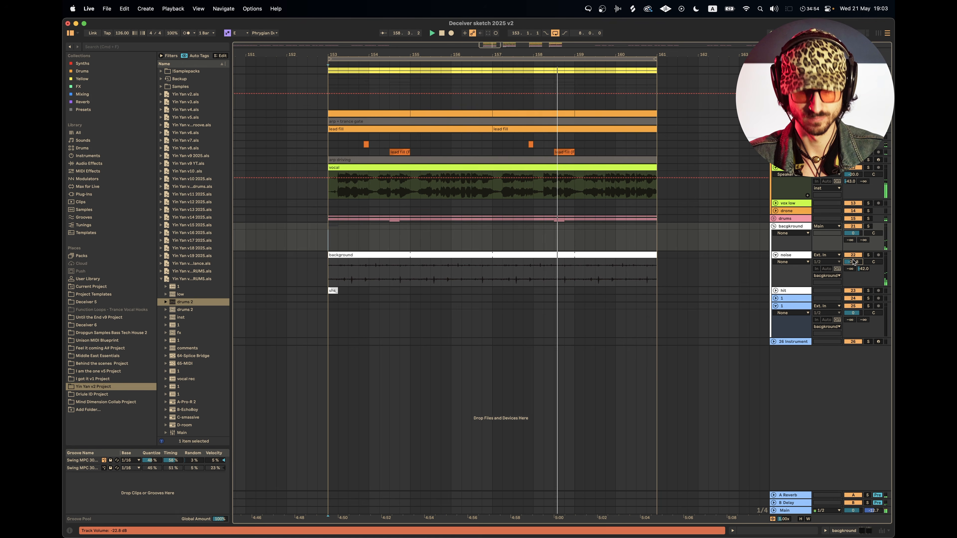
left_click(773, 226)
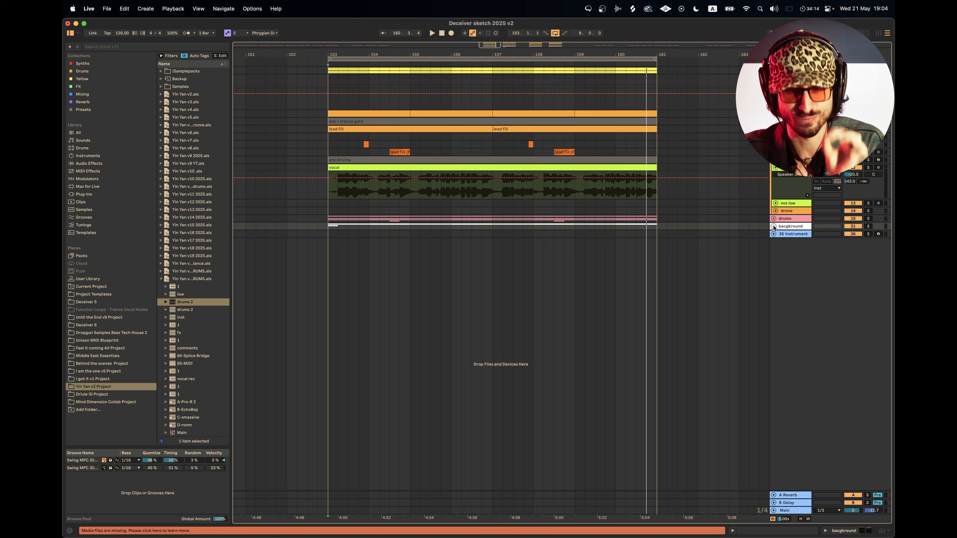
Step: Switch to the ChatGPT conversation in the browser and read the background element ideas, highlighting the noise loop and grainy FX swells headings
key("super+Tab")
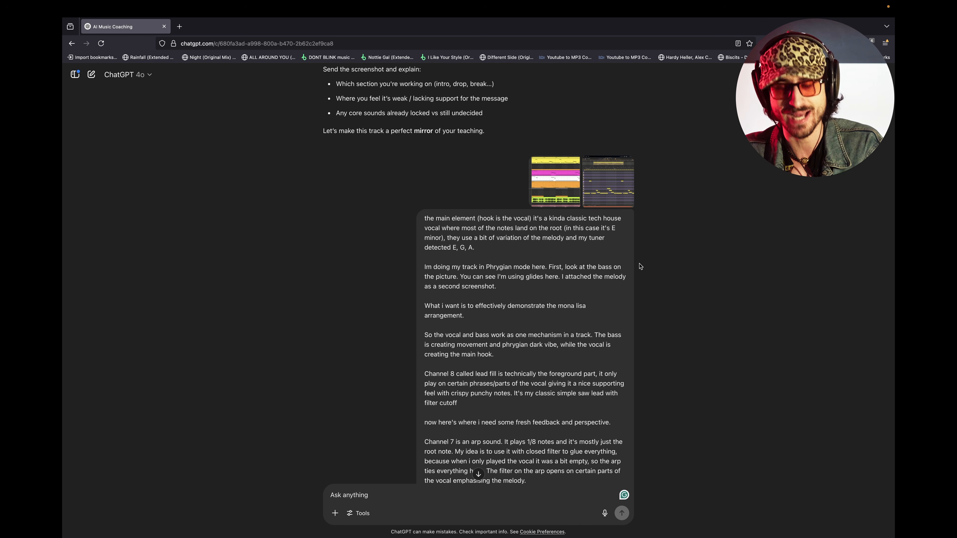
scroll(658, 256, "down", 3)
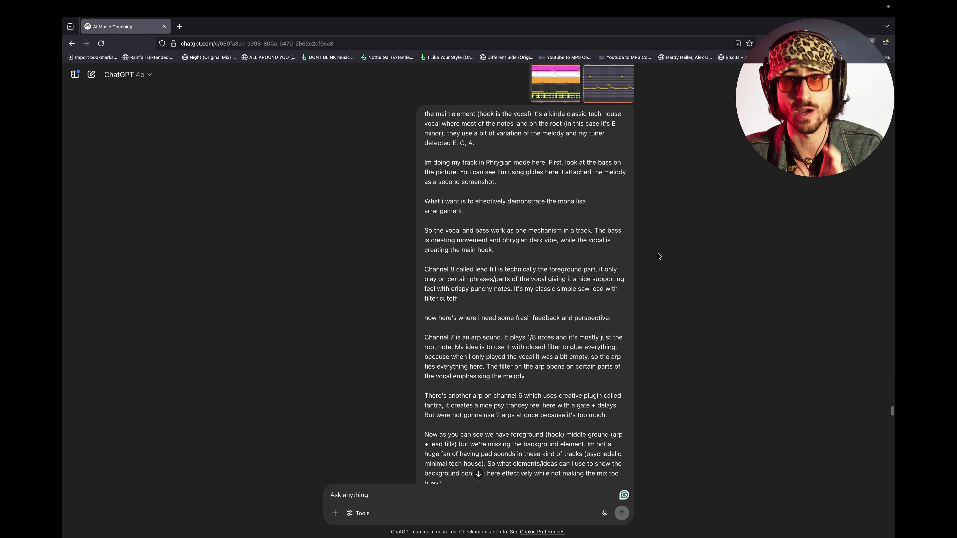
scroll(658, 257, "down", 20)
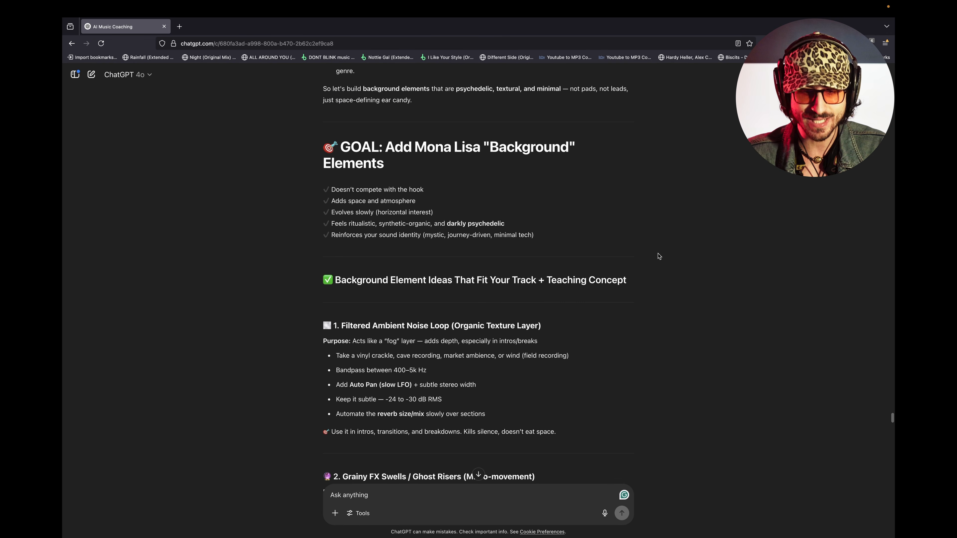
left_click_drag(333, 210, 563, 214)
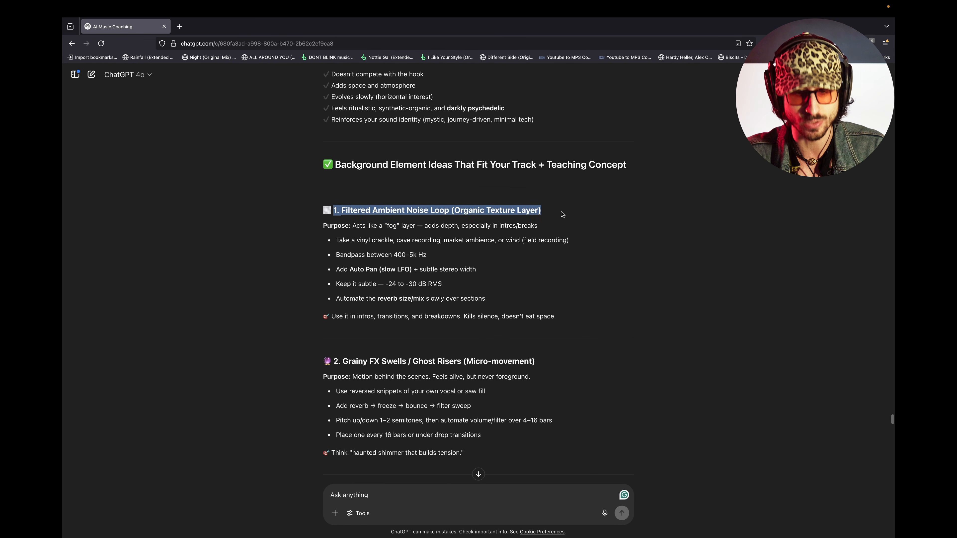
scroll(561, 213, "down", 3)
left_click_drag(337, 248, 562, 241)
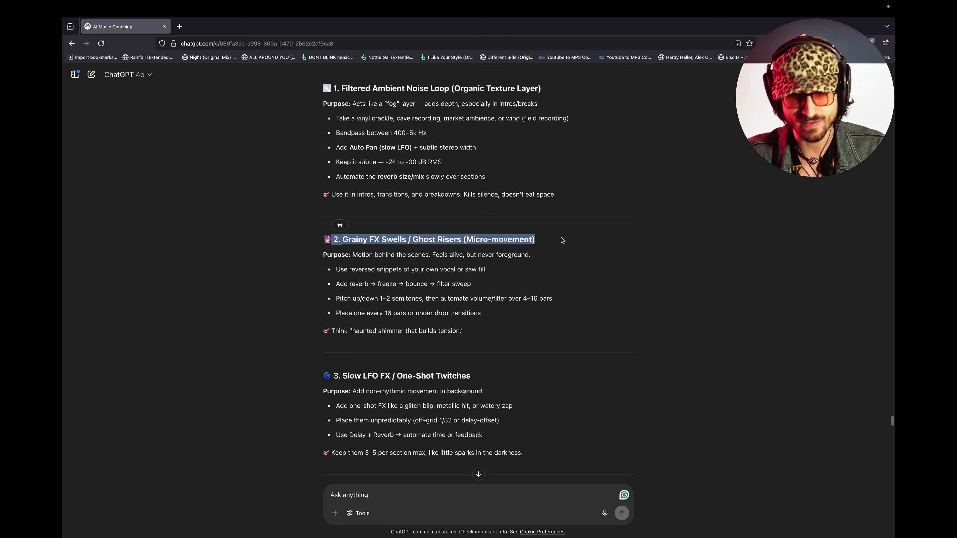
left_click(578, 237)
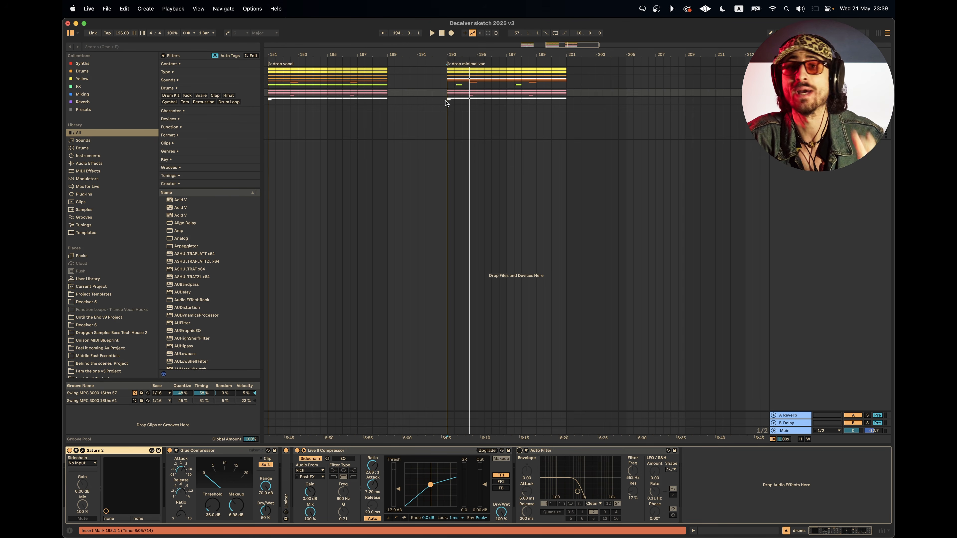
Step: Select bars 193 to 201 of the drop minimal var section across all tracks and duplicate them six times, up to bar 249
scroll(479, 107, "left", 3)
scroll(480, 111, "down", 5)
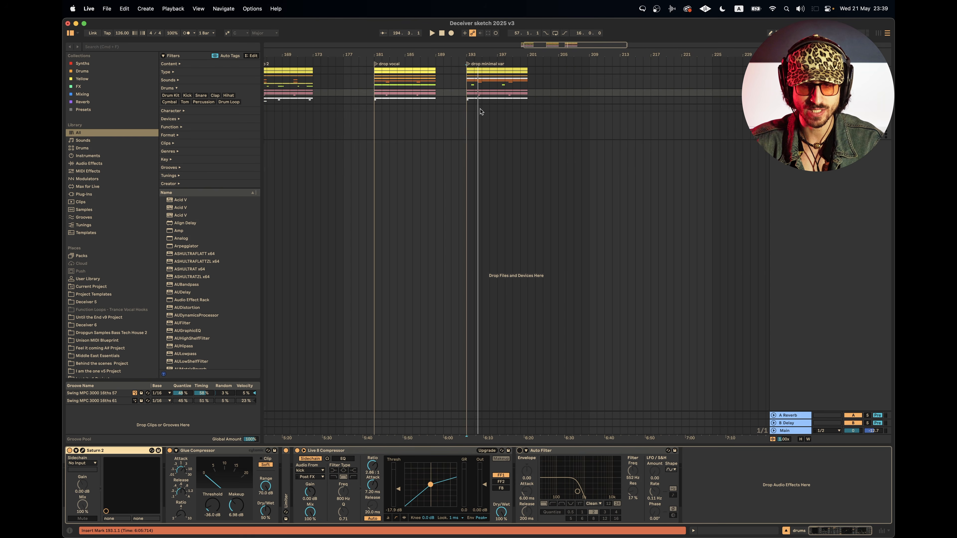
left_click_drag(452, 102, 514, 72)
key("super+d")
key("super+d")
key("super+d")
key("super+d")
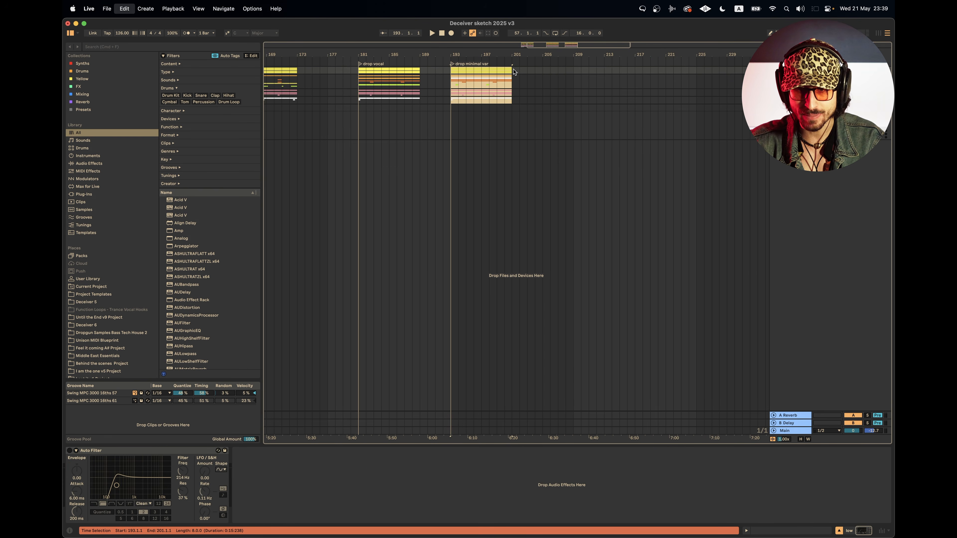
key("super+d")
key("super+d")
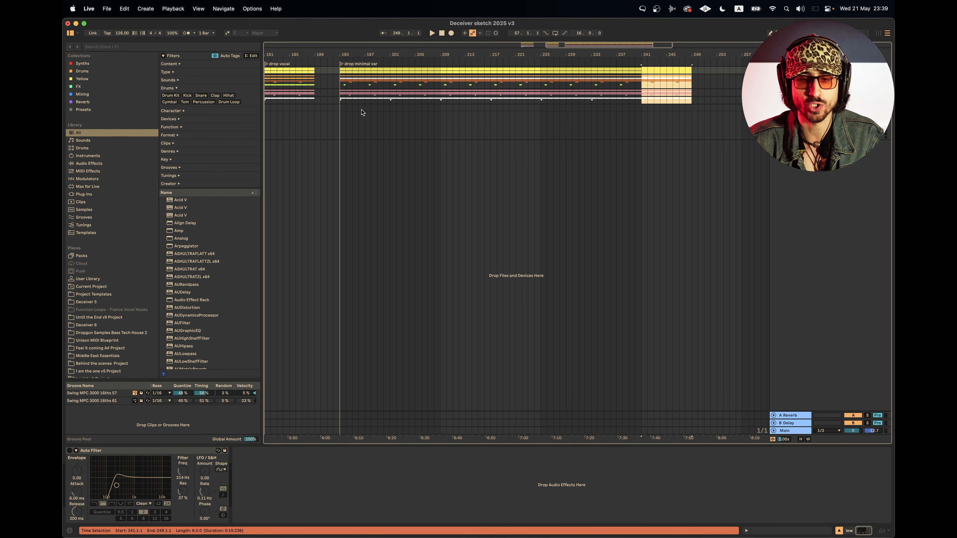
Step: Undo all six duplications of the drop minimal var section
key("super+z")
key("super+z")
key("super+z")
key("super+z")
key("super+z")
key("super+z")
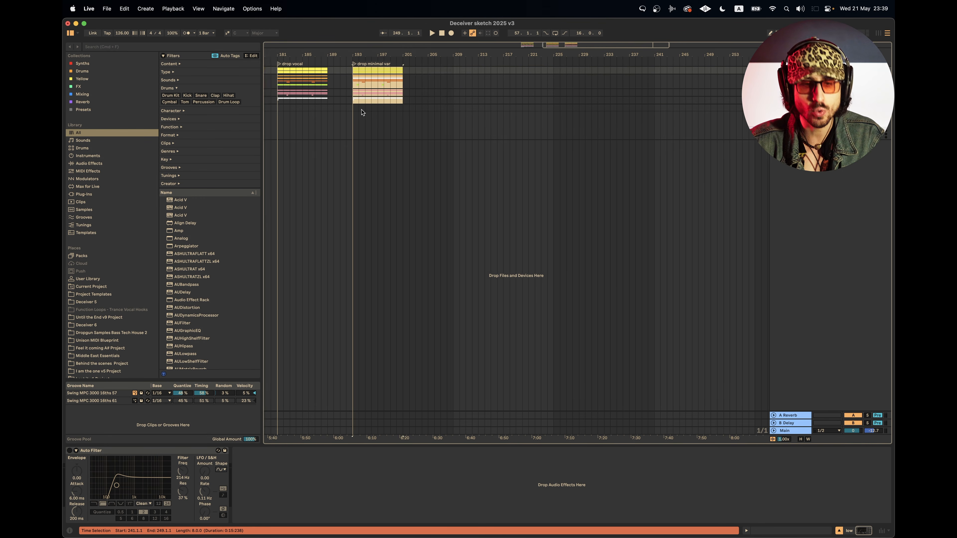
Step: Add a locator named "end" at bar 129, in the empty timeline before the drop sections
scroll(362, 112, "left", 5)
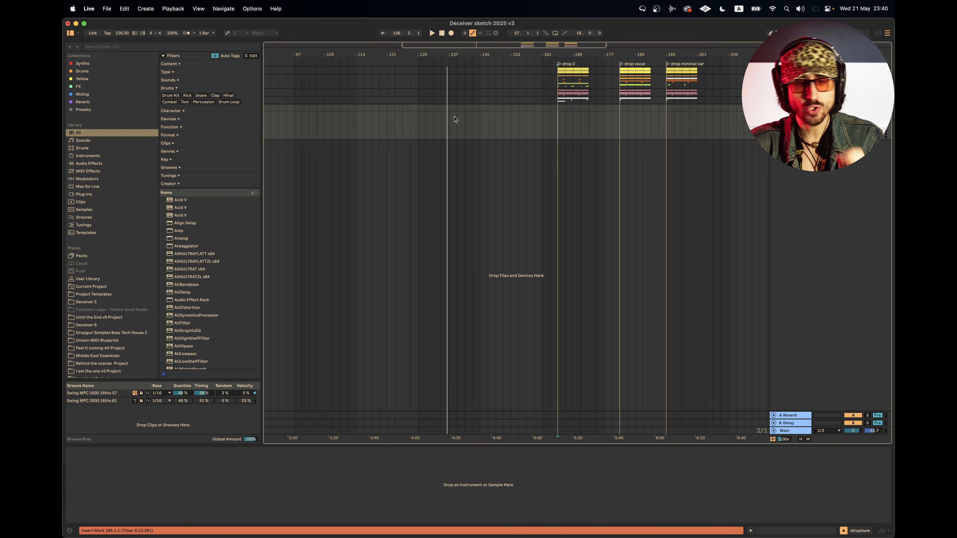
scroll(418, 91, "up", 3)
right_click(425, 64)
left_click(439, 82)
scroll(438, 83, "left", 2)
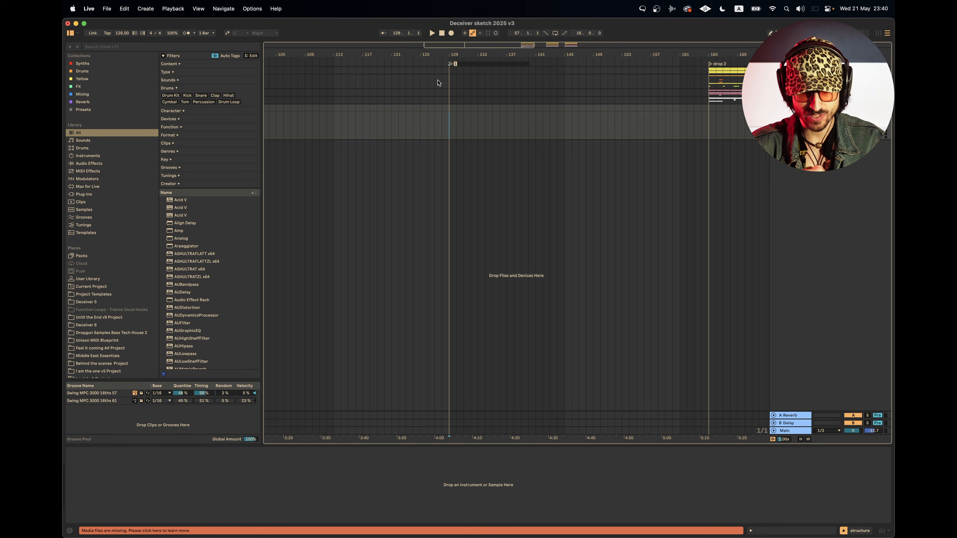
type("end")
key("Return")
scroll(439, 83, "right", 2)
scroll(439, 83, "left", 5)
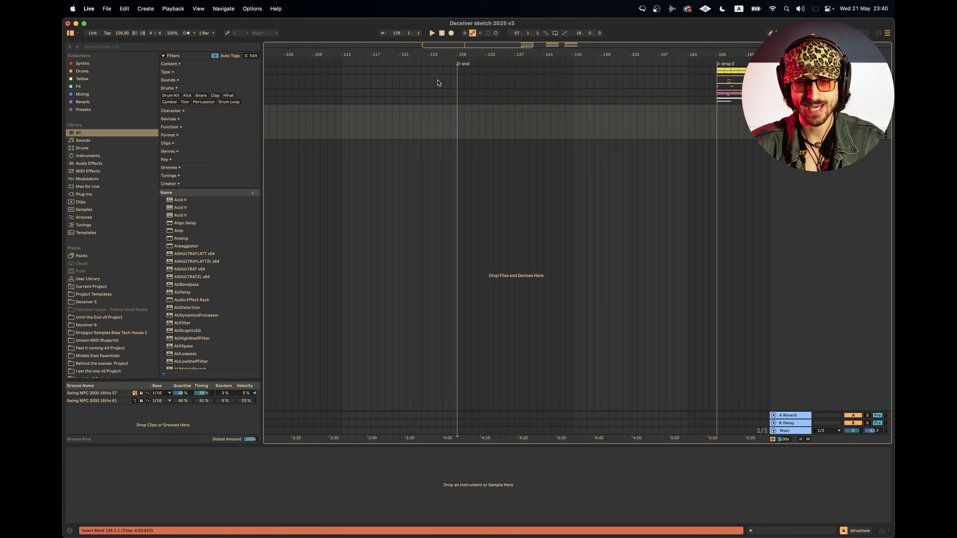
Step: Select bars 165 to 173 of the drop 2 section across all tracks
scroll(439, 83, "right", 8)
scroll(444, 83, "down", 2)
left_click_drag(544, 102, 582, 73)
Step: Add a locator named "break" at bar 81
scroll(583, 73, "left", 5)
scroll(583, 73, "down", 3)
scroll(583, 73, "left", 2)
scroll(506, 104, "up", 3)
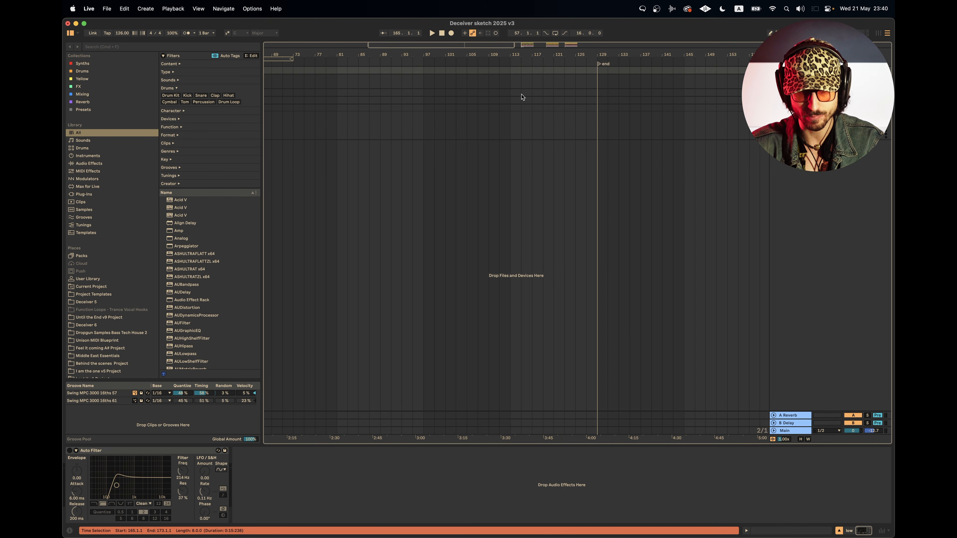
right_click(337, 65)
left_click(353, 86)
type("break")
key("Return")
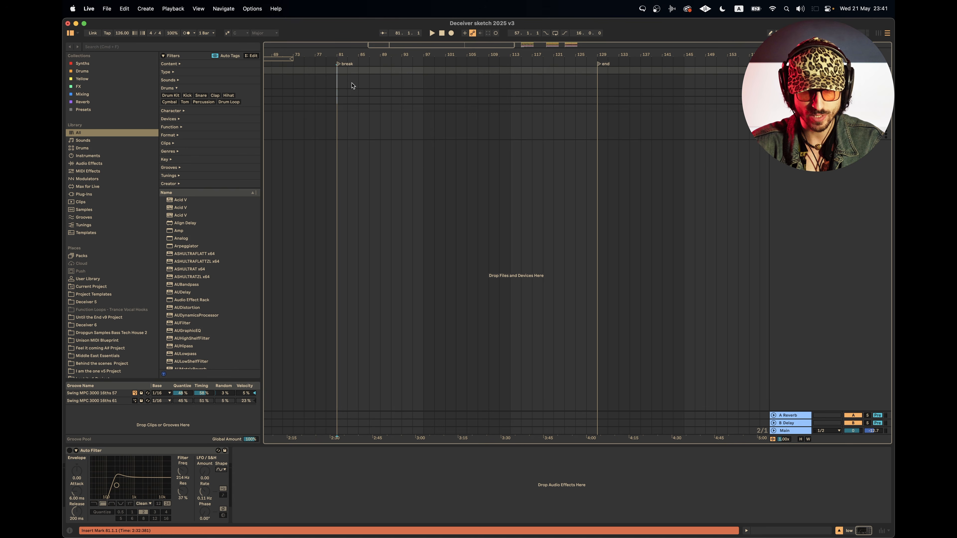
Step: Add a locator named "climax drop" at bar 97
right_click(425, 63)
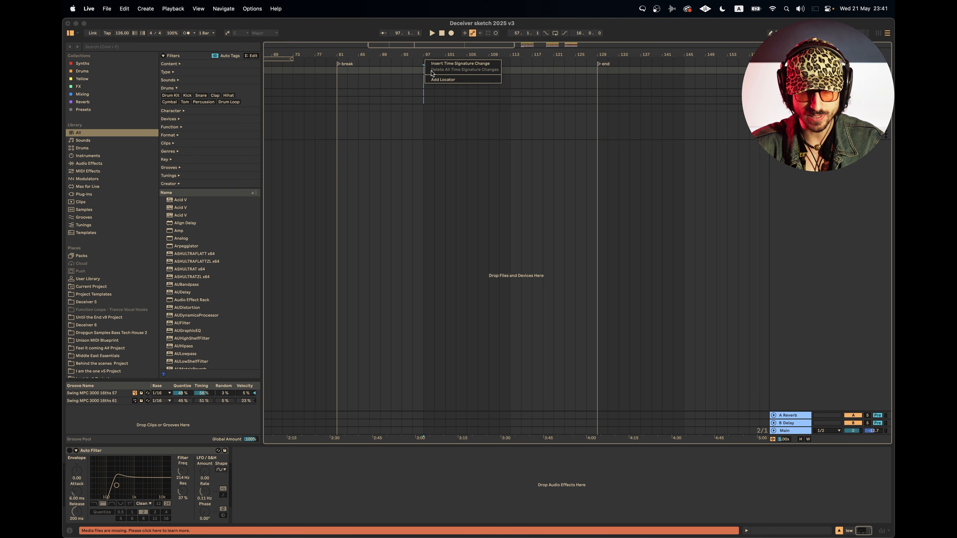
left_click(441, 85)
type("climax drop")
key("Return")
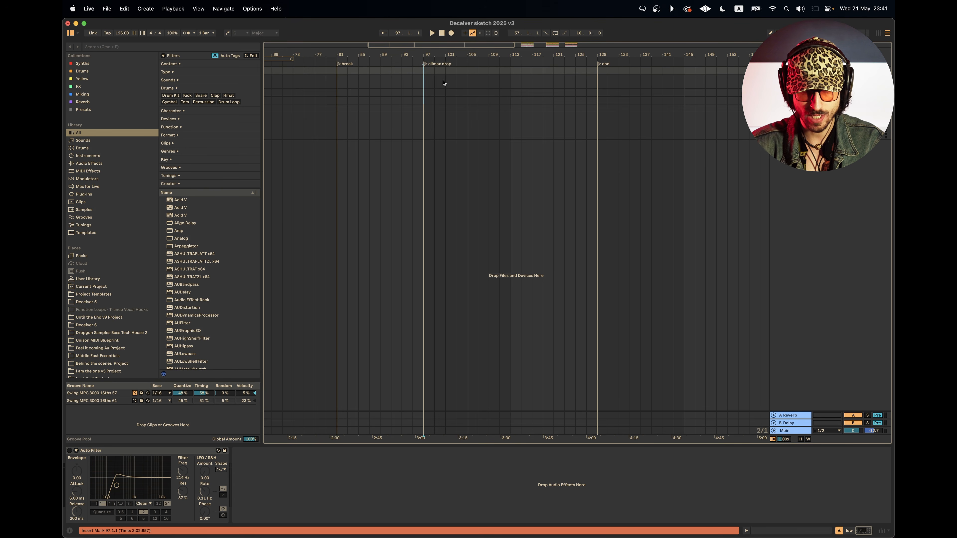
Step: Move the end locator to bar 145 and mark out bars 97 to 129 across all tracks for the climax drop
left_click_drag(424, 70, 506, 72)
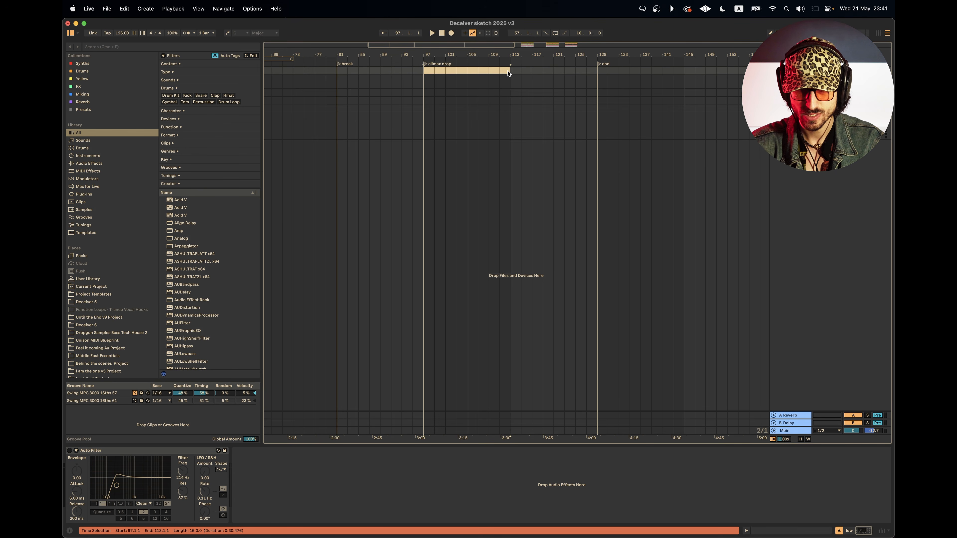
left_click_drag(600, 64, 684, 65)
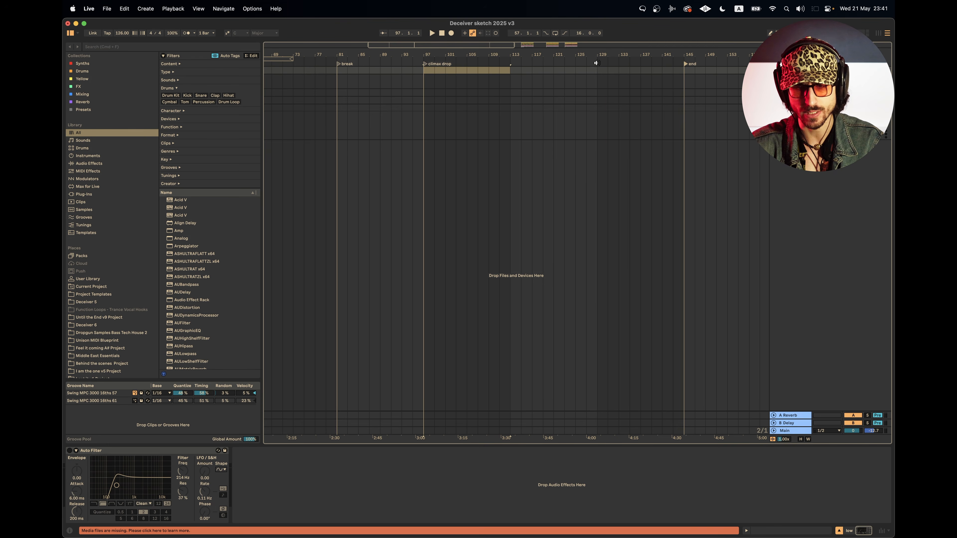
left_click_drag(441, 83, 596, 143)
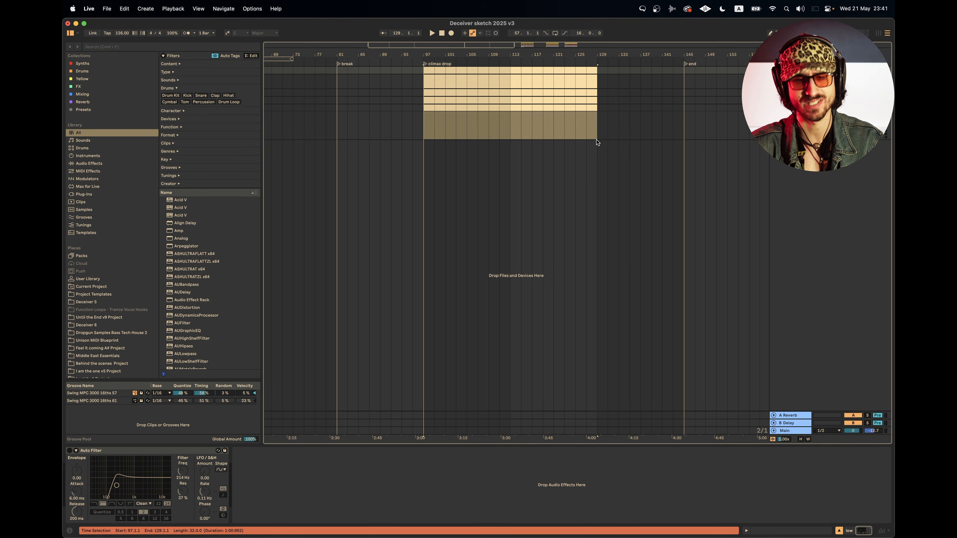
Step: Add a locator named "cooldown" at bar 129
right_click(598, 63)
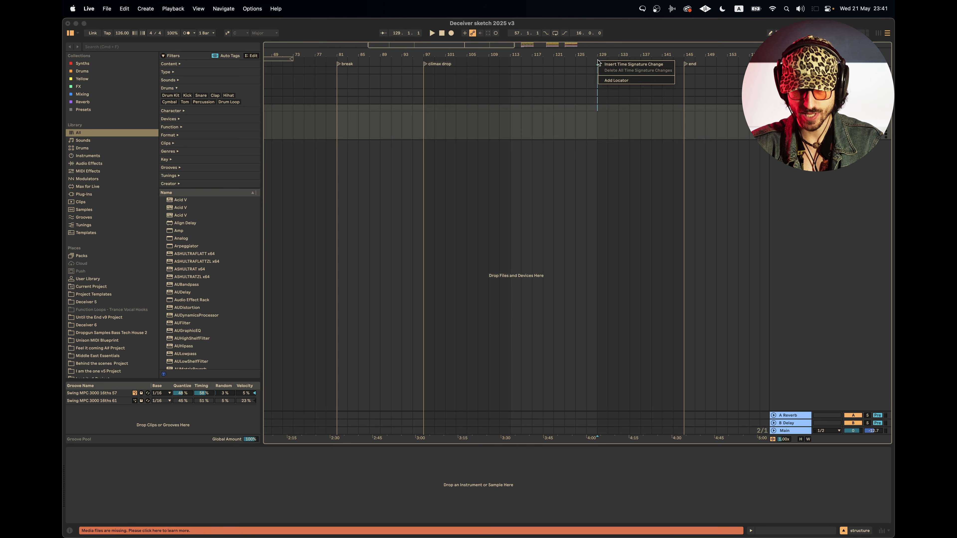
left_click(608, 80)
type("cooldown")
key("Return")
Step: Add a locator named "outro" at bar 137, between the cooldown and end locators
right_click(640, 62)
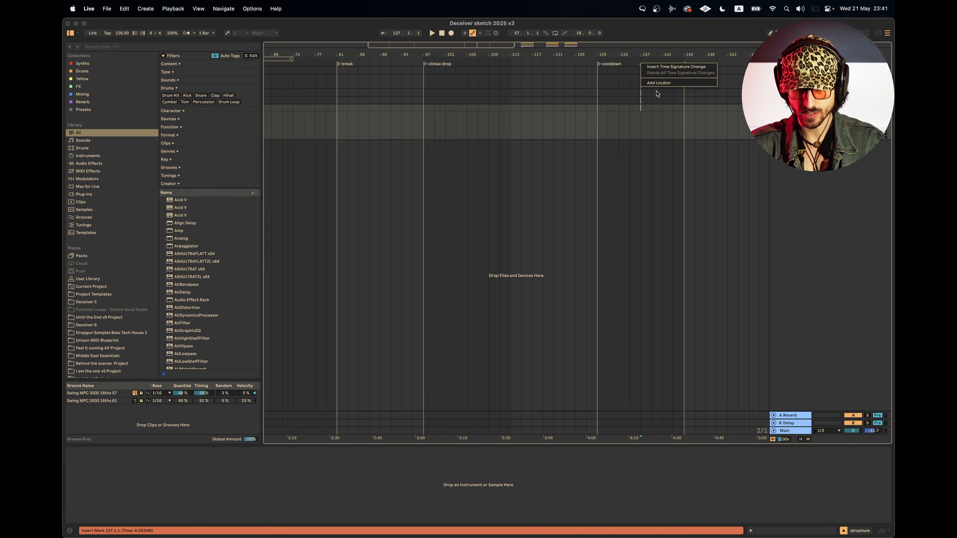
left_click(651, 80)
type("outro")
key("Return")
scroll(534, 150, "left", 3)
scroll(534, 150, "down", 2)
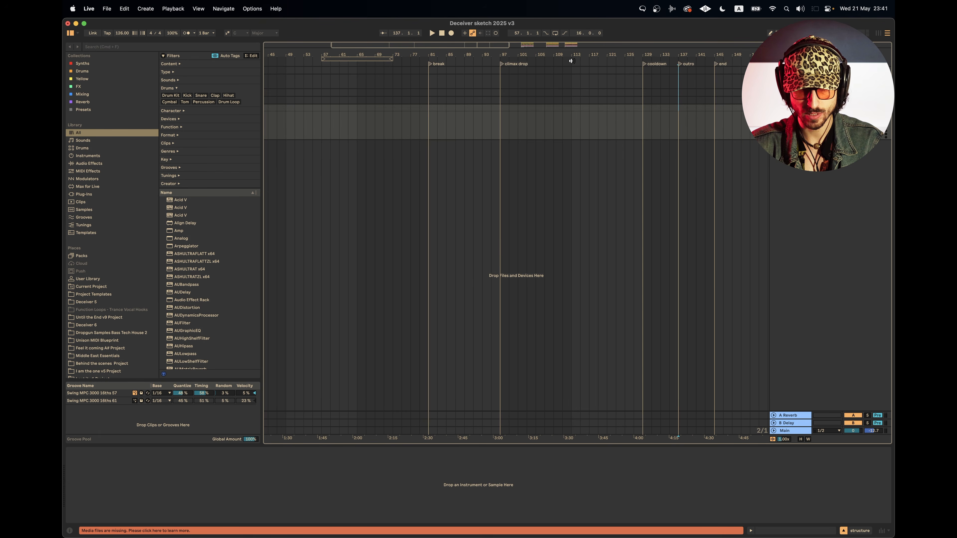
scroll(572, 60, "left", 10)
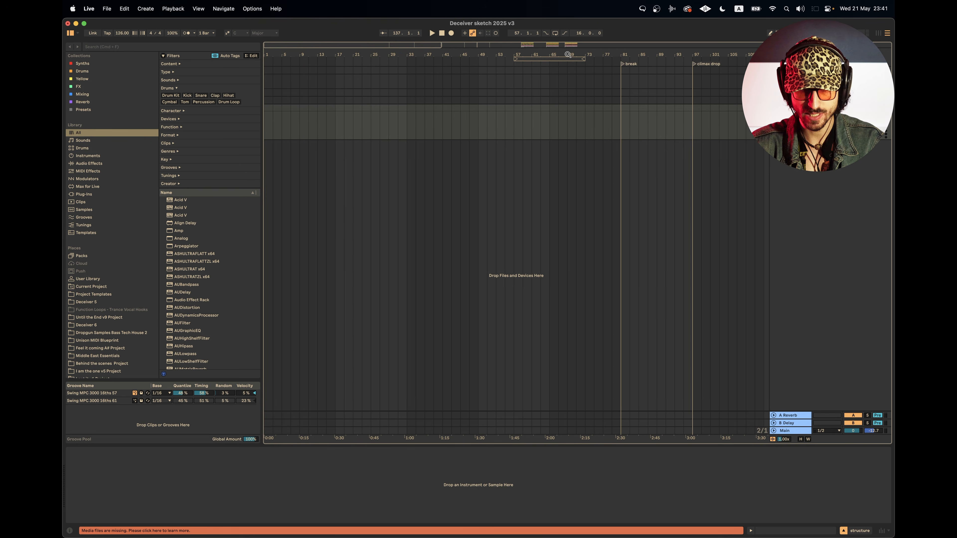
Step: Add locators named "cooldown" at bar 65 and "bridge to break" at bar 73
right_click(551, 64)
left_click(571, 87)
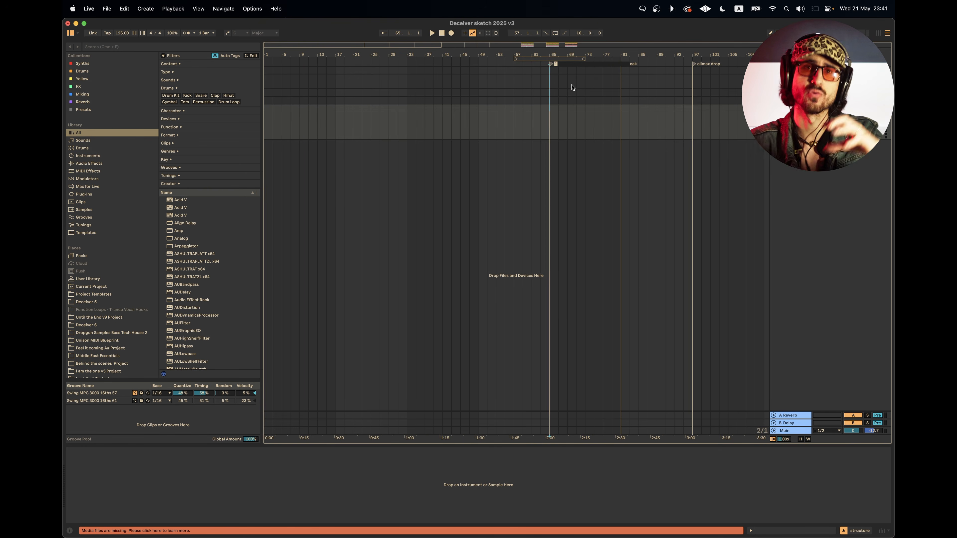
type("cooldown")
key("Return")
right_click(584, 64)
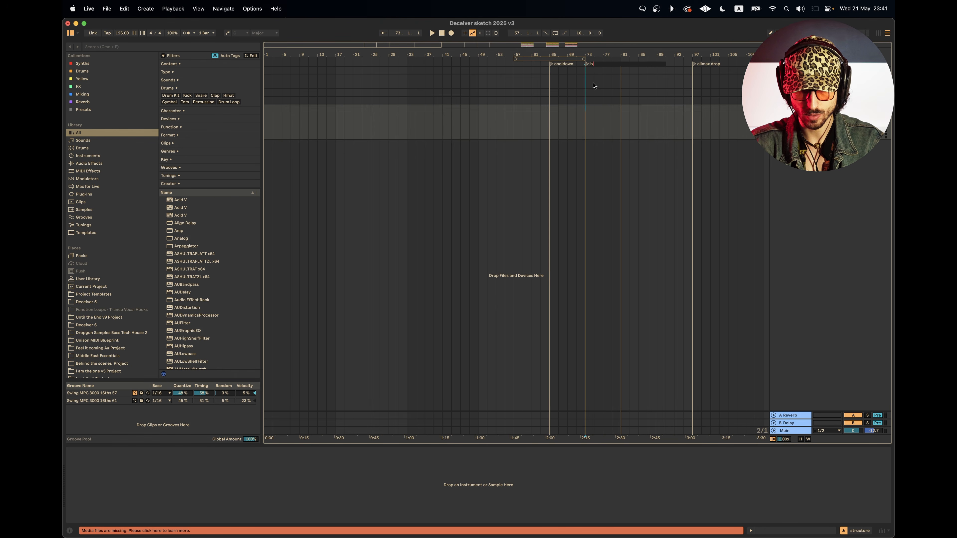
key("Return")
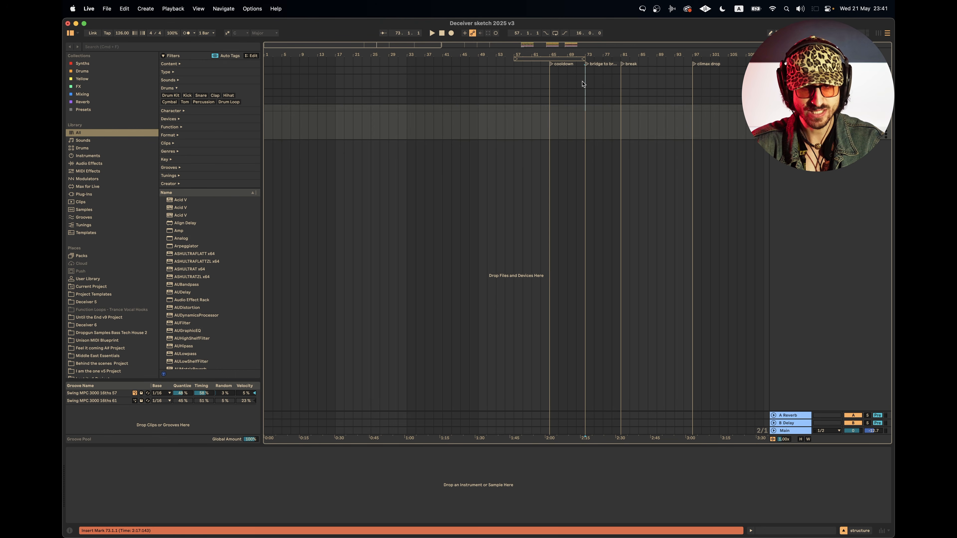
Step: Add a locator named "drop minimal" at bar 17
left_click(335, 59)
key("space")
right_click(336, 58)
left_click(355, 80)
type("drop mi")
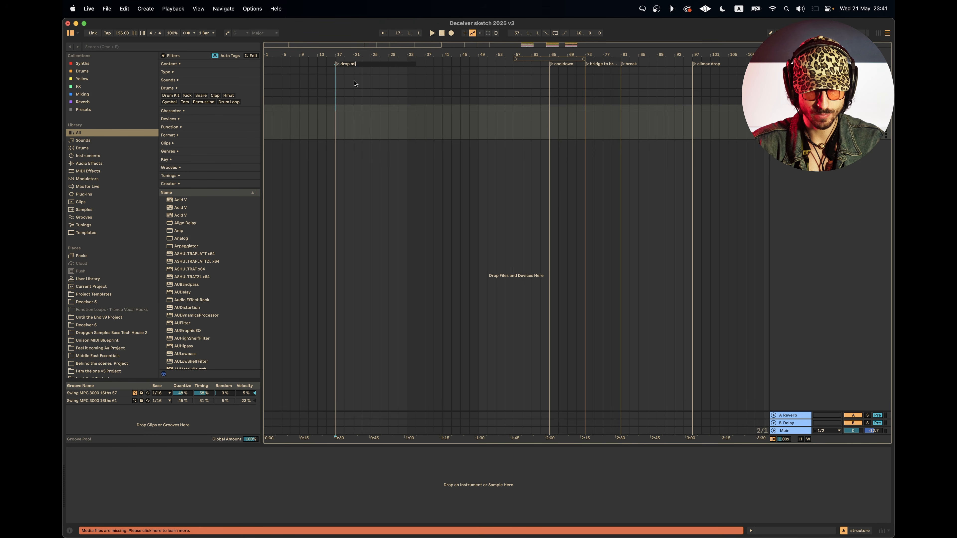
type("nimal")
key("Return")
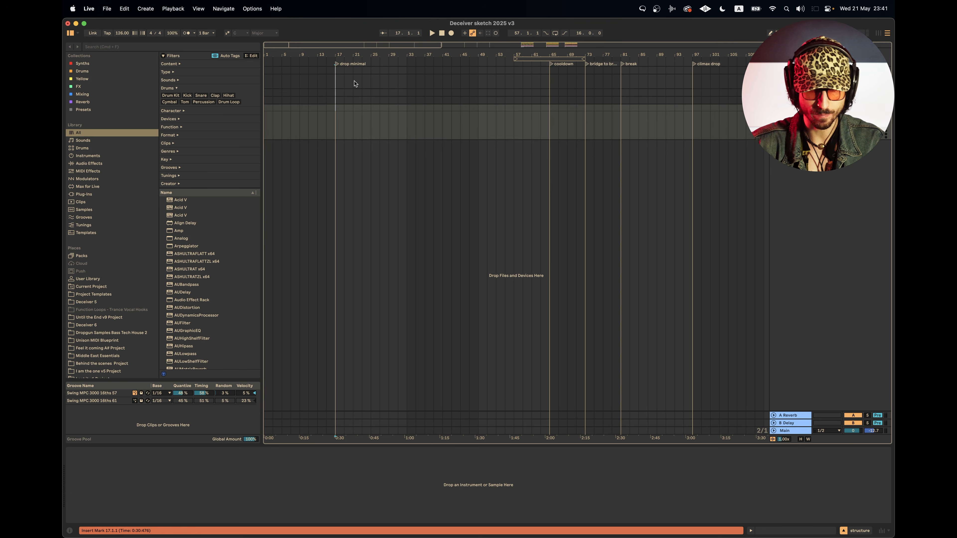
Step: Add a locator named "main drop" at bar 33 and mark out the section up to the cooldown locator across the tracks
right_click(407, 60)
left_click(421, 81)
type("main drop")
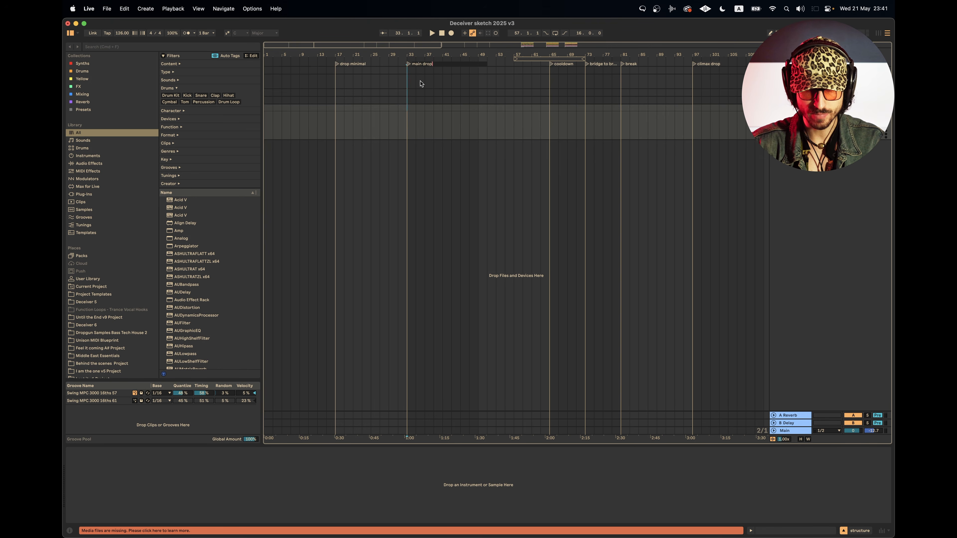
key("Return")
left_click_drag(409, 72, 549, 137)
left_click(372, 71)
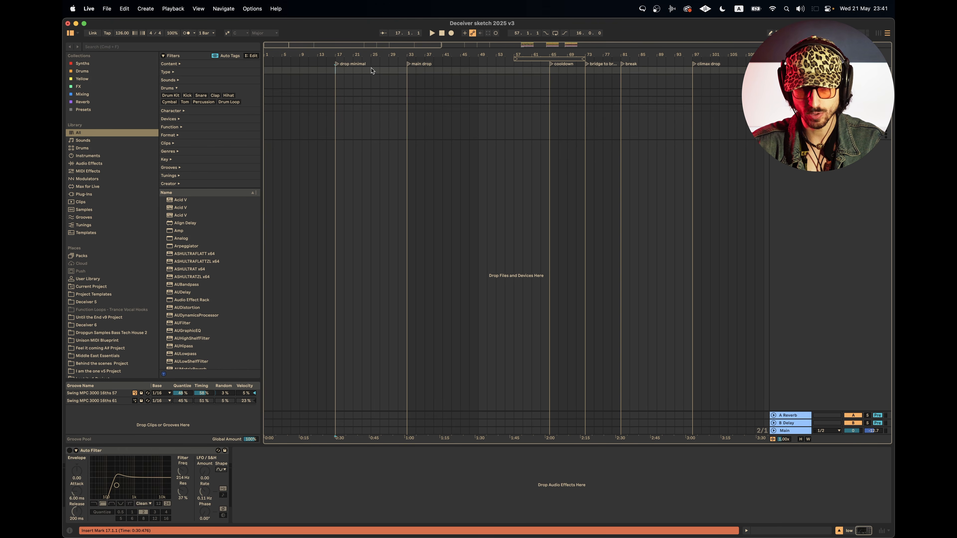
Step: Copy the eight-bar drop 2 loop on all tracks to the climax drop locator at bar 97
scroll(509, 114, "right", 15)
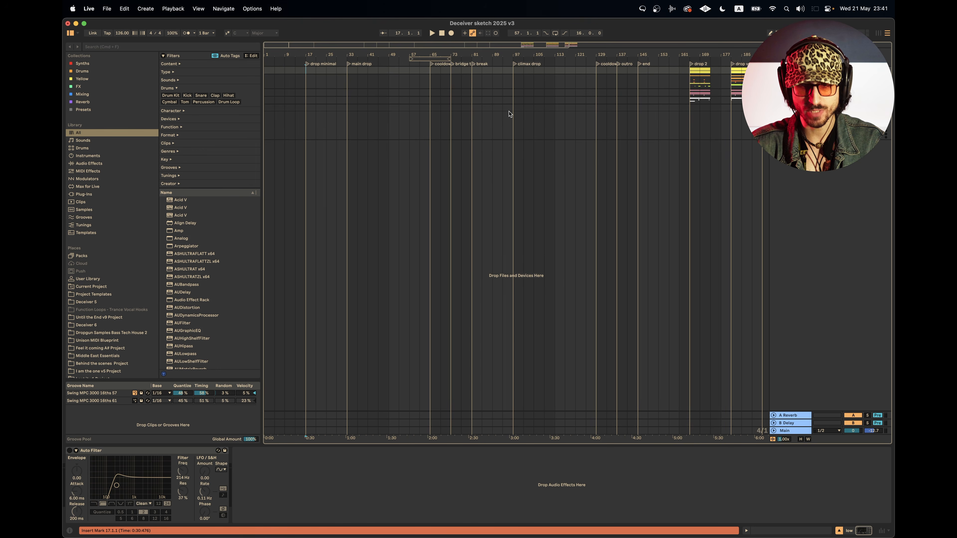
scroll(508, 114, "down", 10)
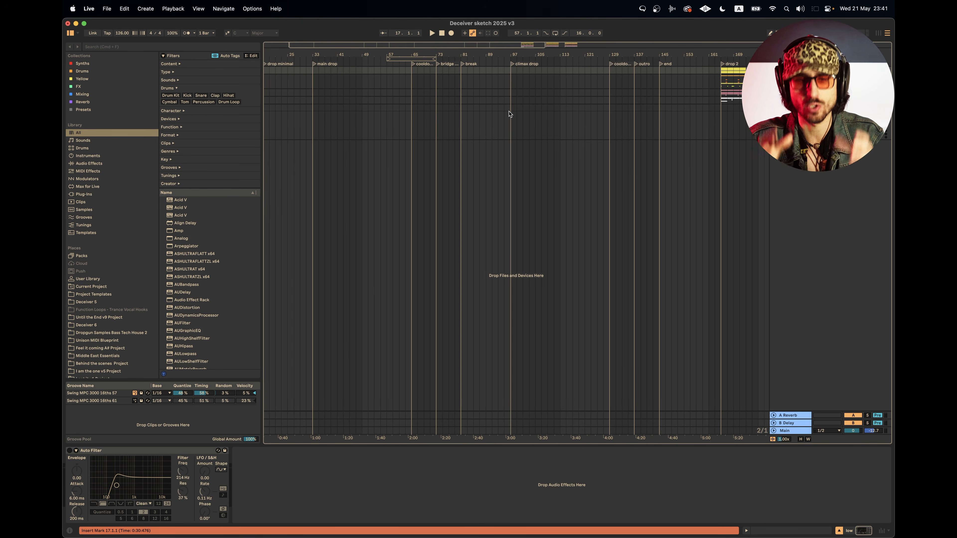
scroll(508, 114, "right", 8)
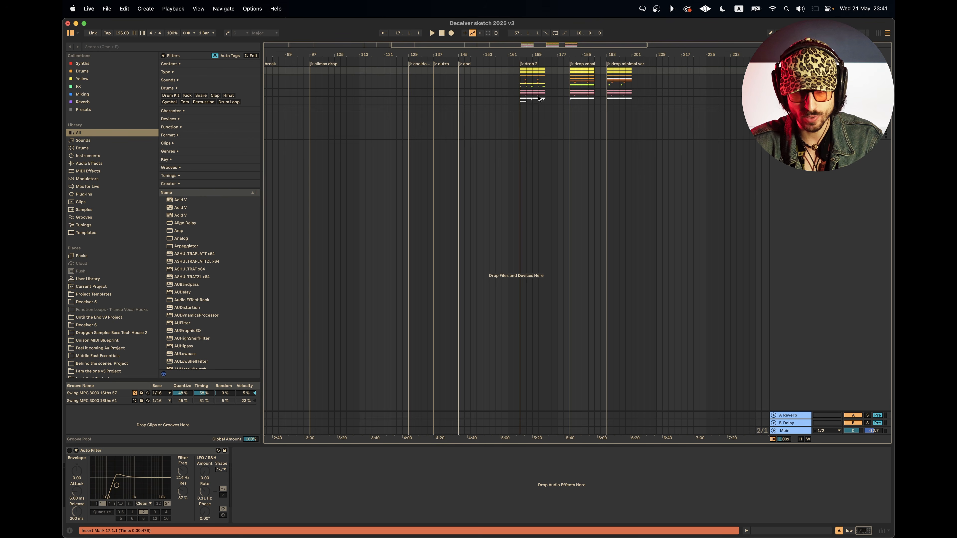
left_click_drag(521, 67, 632, 100)
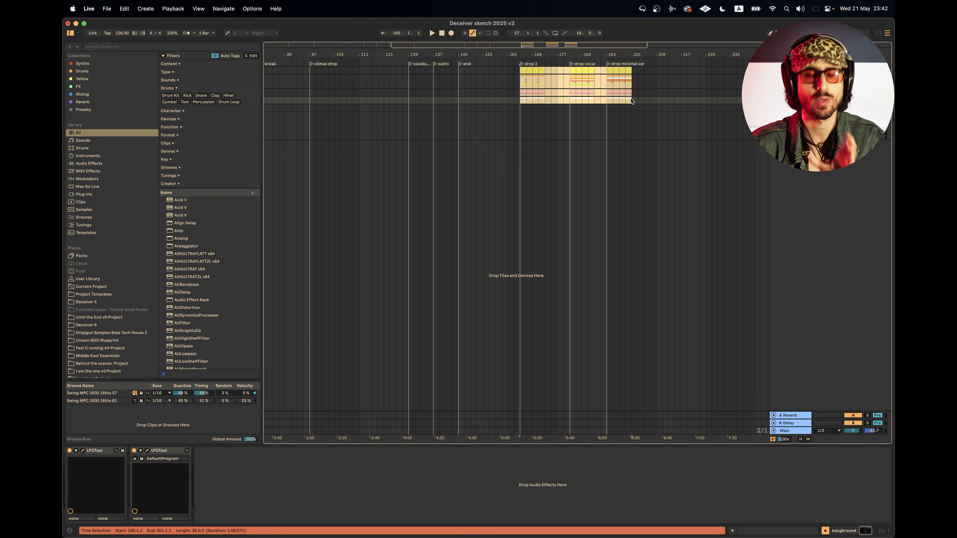
scroll(632, 101, "left", 2)
scroll(631, 101, "left", 2)
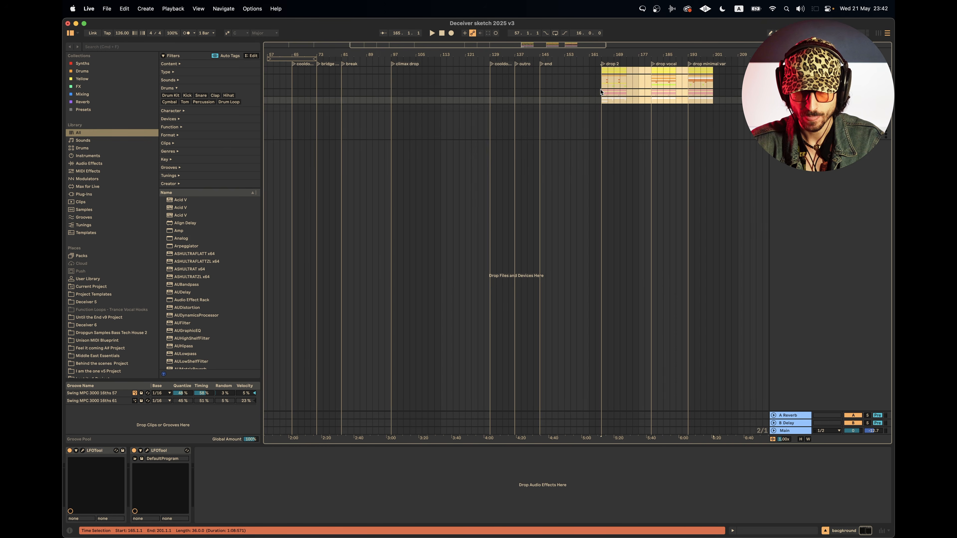
left_click(607, 107)
left_click_drag(607, 107, 628, 71)
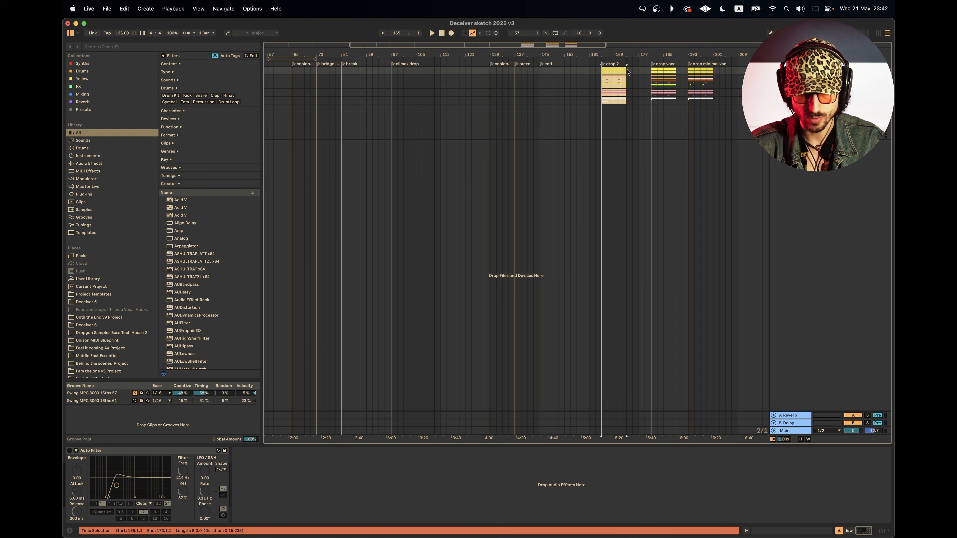
left_click(392, 74)
key("super+v")
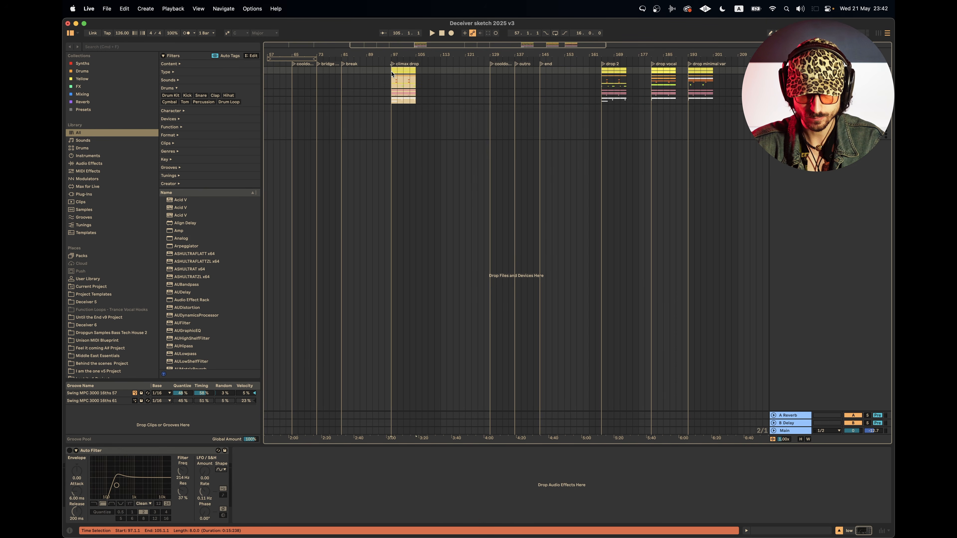
Step: Paste the drop 2 loop three more times to fill the climax drop up to bar 129
scroll(432, 100, "up", 3)
key("super+v")
key("super+v")
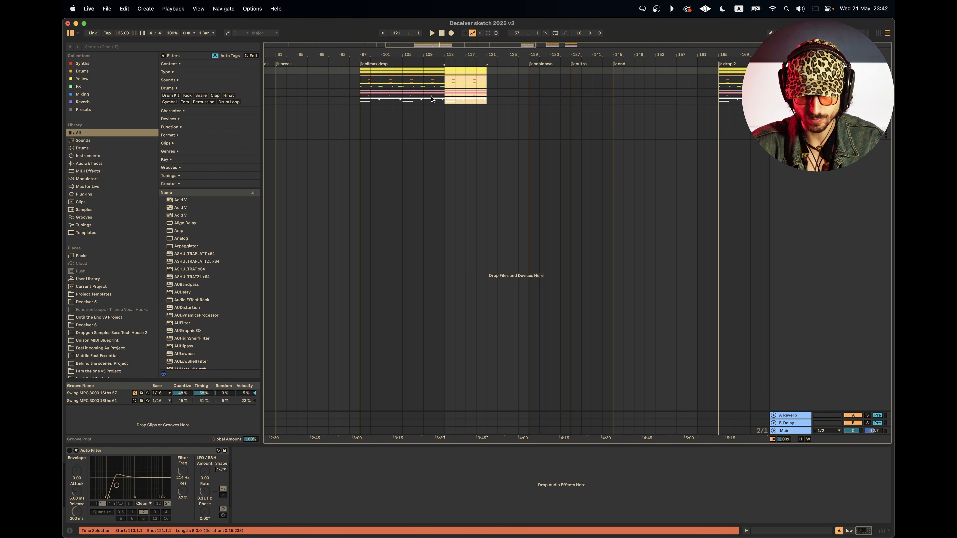
key("super+v")
Step: Continue the drop 2 loop through the cooldown and outro to bar 145, undoing the extra copy beyond the end locator
scroll(432, 100, "left", 2)
scroll(474, 98, "down", 2)
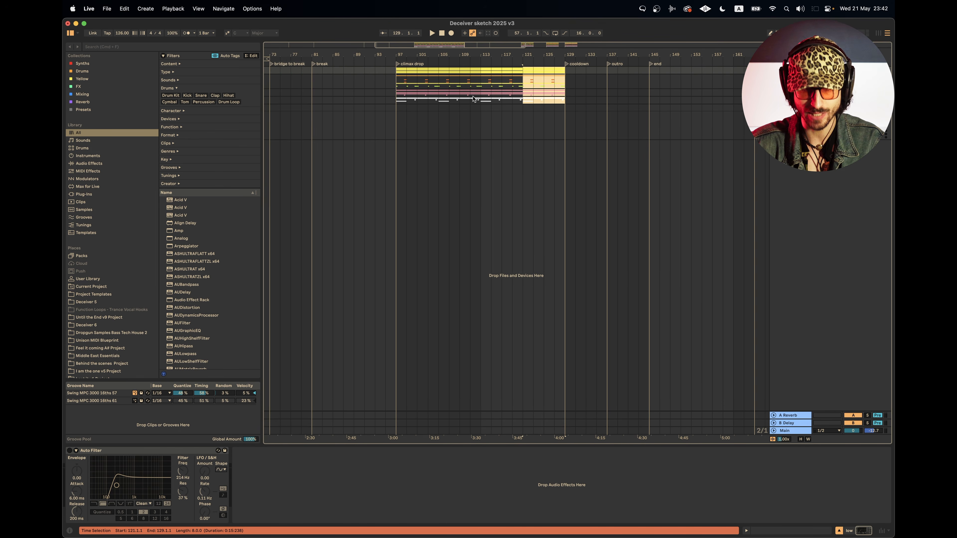
key("super+v")
key("super+v")
key("super+v")
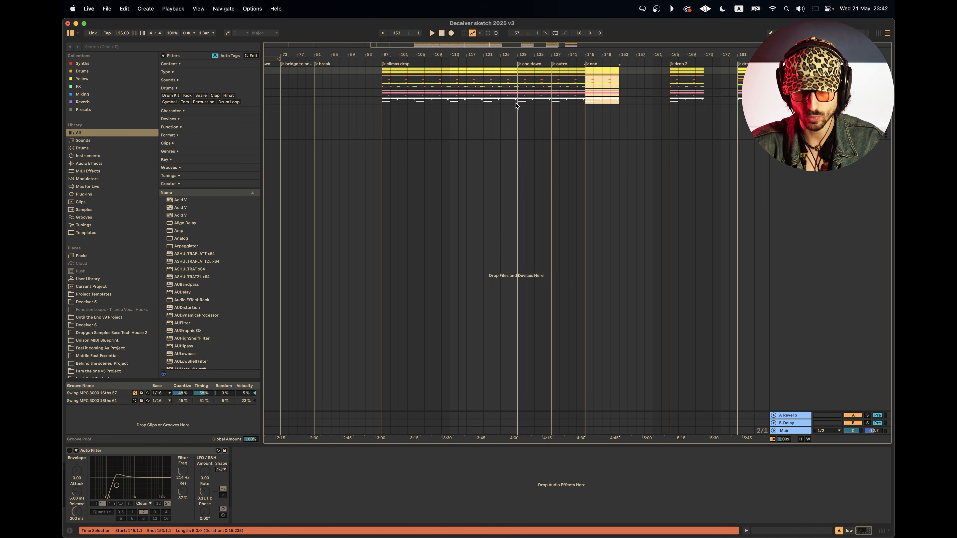
scroll(520, 106, "up", 3)
scroll(561, 107, "right", 3)
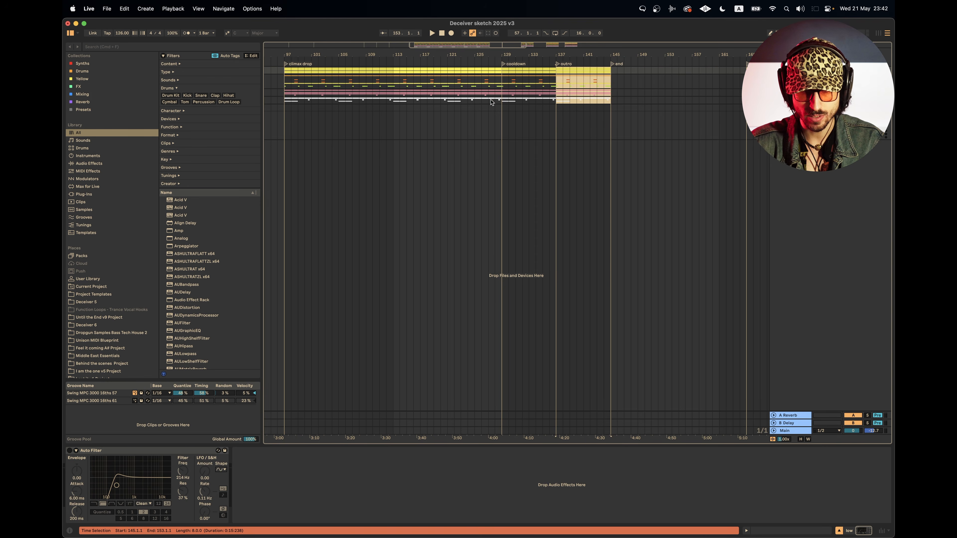
Step: Delete the bass clips in the outro, from bar 137 to bar 145
left_click(489, 100)
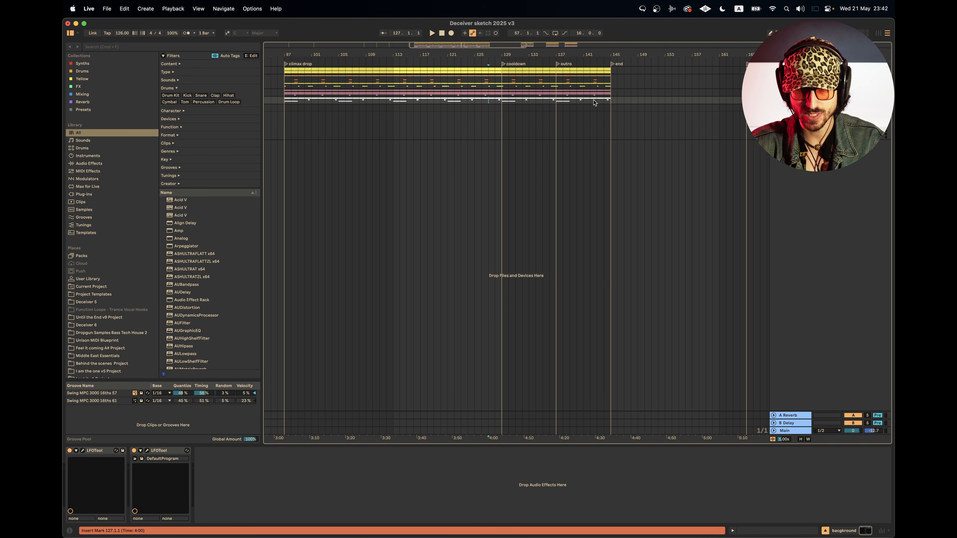
scroll(516, 151, "up", 5)
left_click(567, 174)
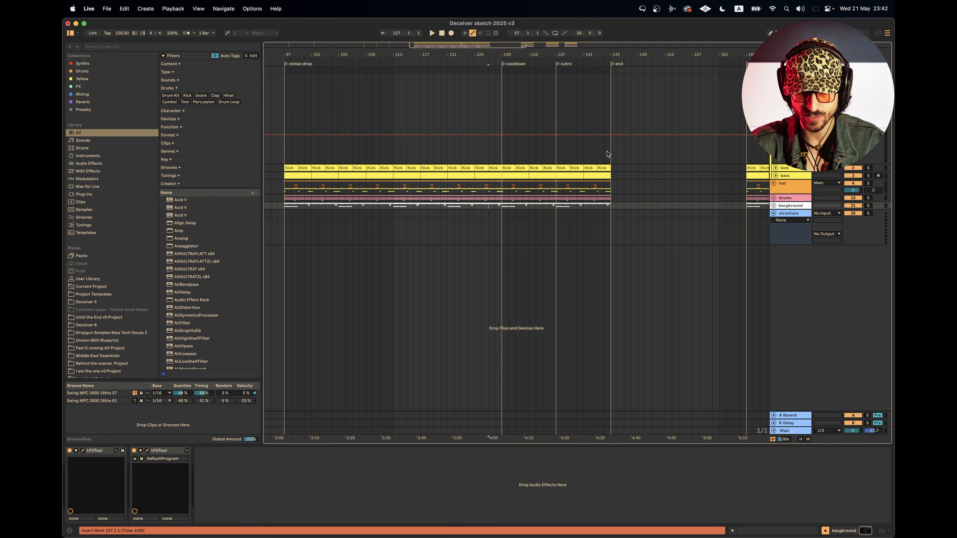
left_click(596, 175, "shift")
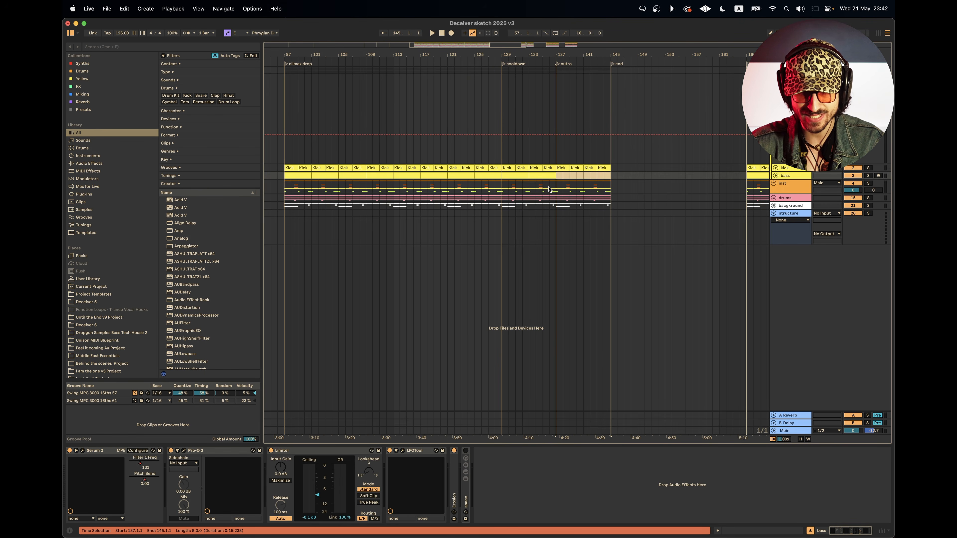
scroll(568, 229, "left", 3)
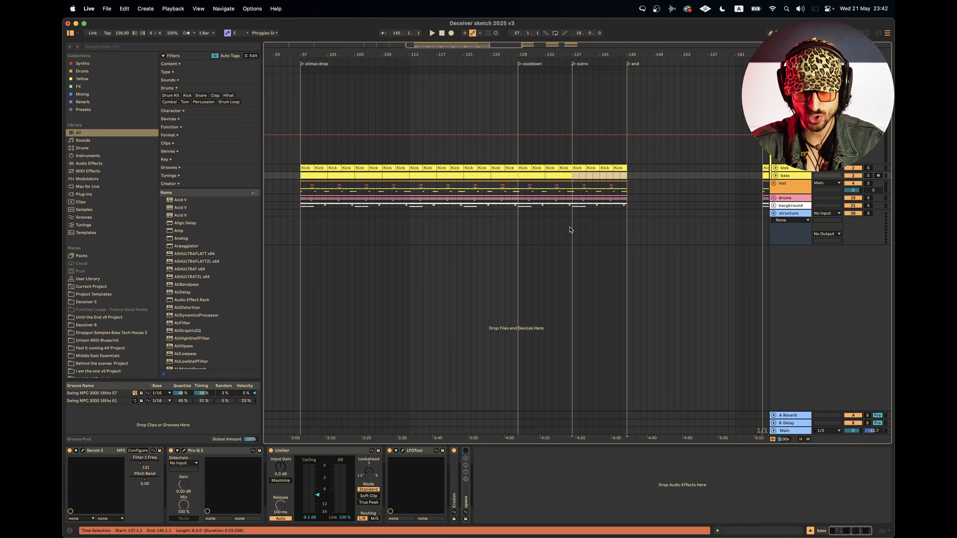
Step: Delete the background clips across the final cooldown and outro, from bar 129 to bar 145
left_click_drag(527, 210, 626, 209)
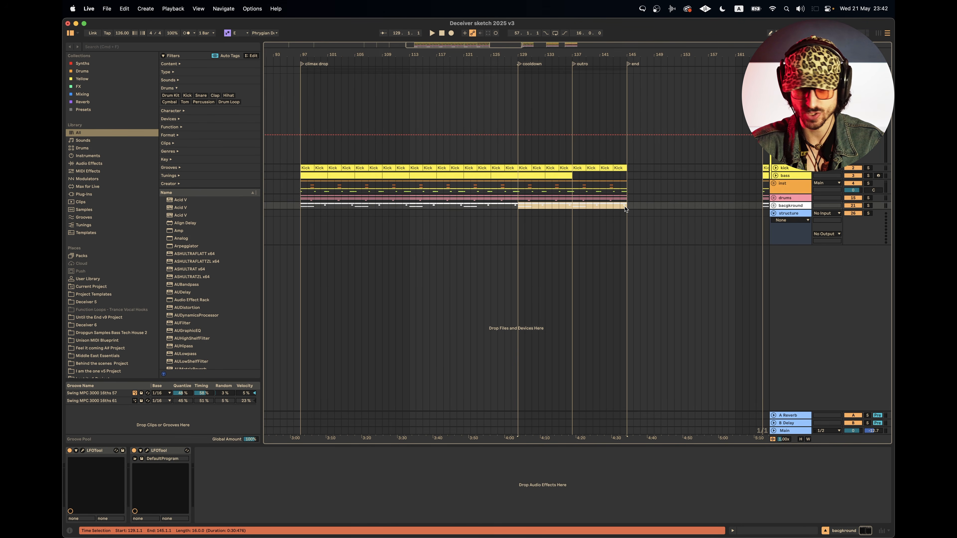
scroll(626, 209, "left", 2)
scroll(626, 210, "left", 4)
scroll(626, 209, "down", 3)
scroll(625, 210, "left", 8)
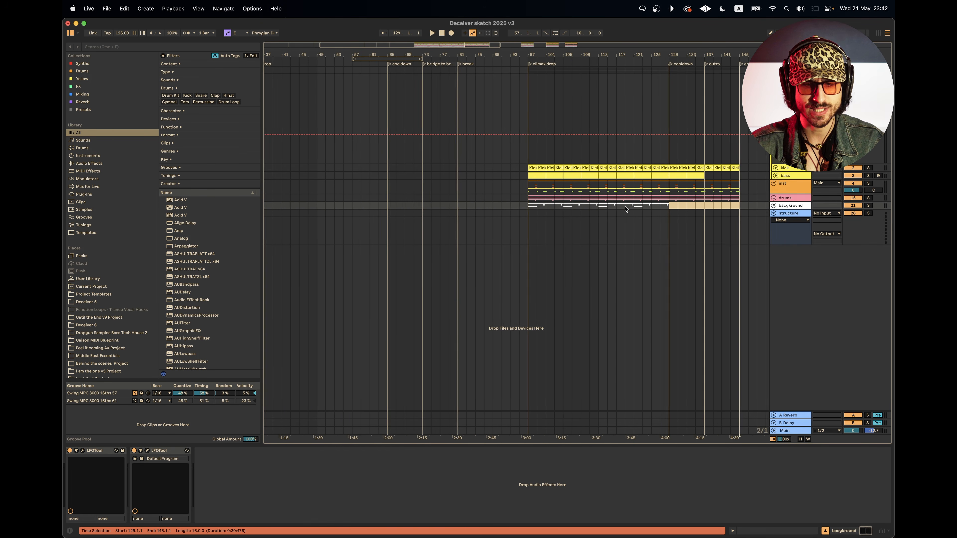
scroll(625, 210, "left", 6)
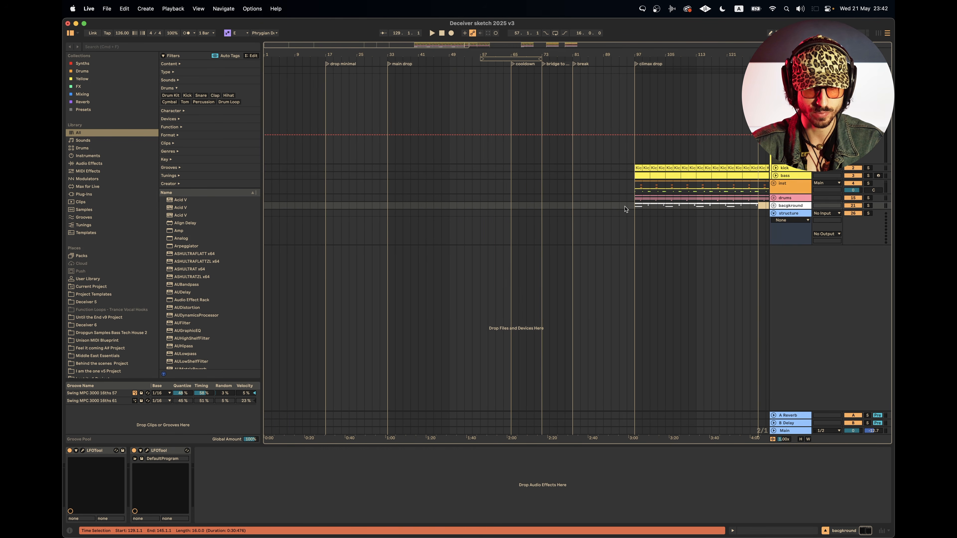
Step: Copy the eight-bar drop minimal var loop to the drop minimal locator at bar 17 and duplicate it to reach bar 33
scroll(338, 170, "right", 15)
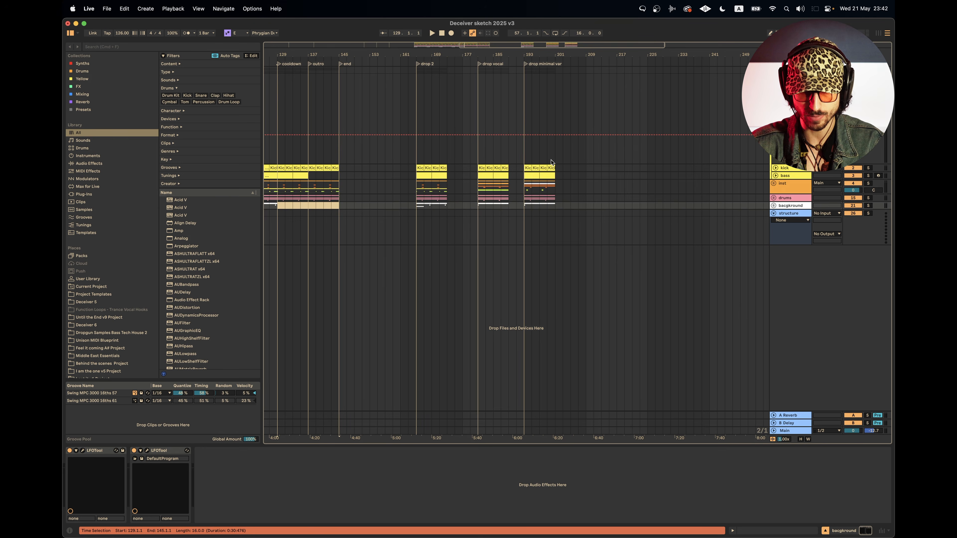
left_click_drag(526, 208, 556, 167)
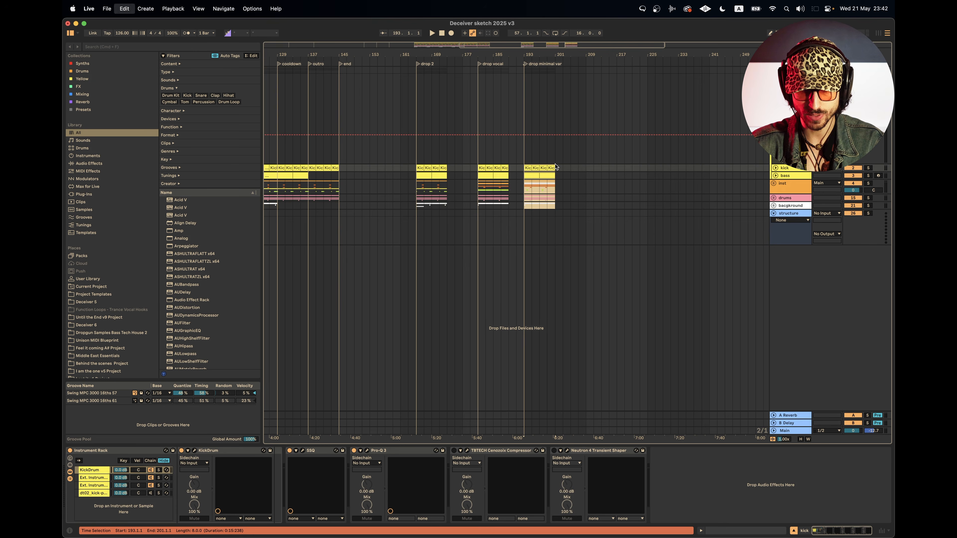
scroll(485, 204, "up", 5)
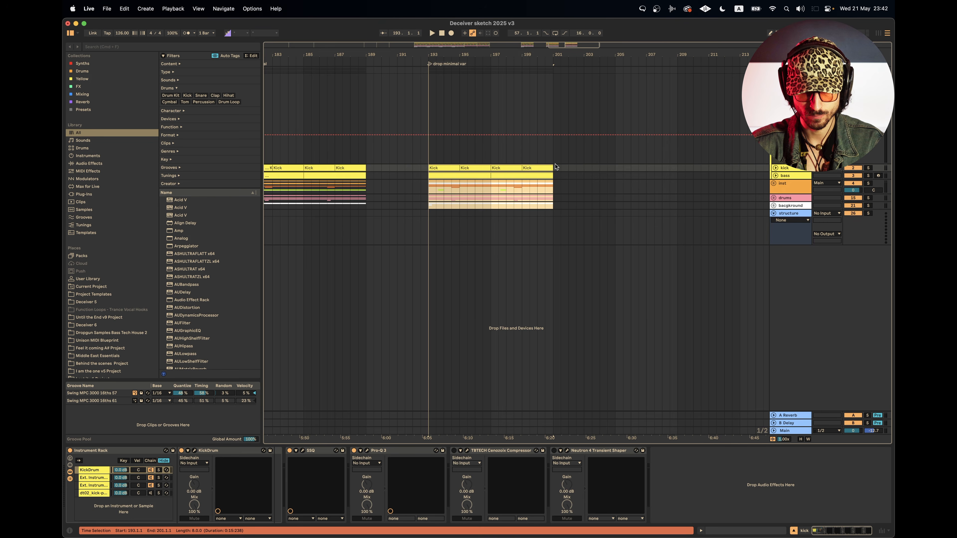
left_click(485, 205)
left_click(484, 191)
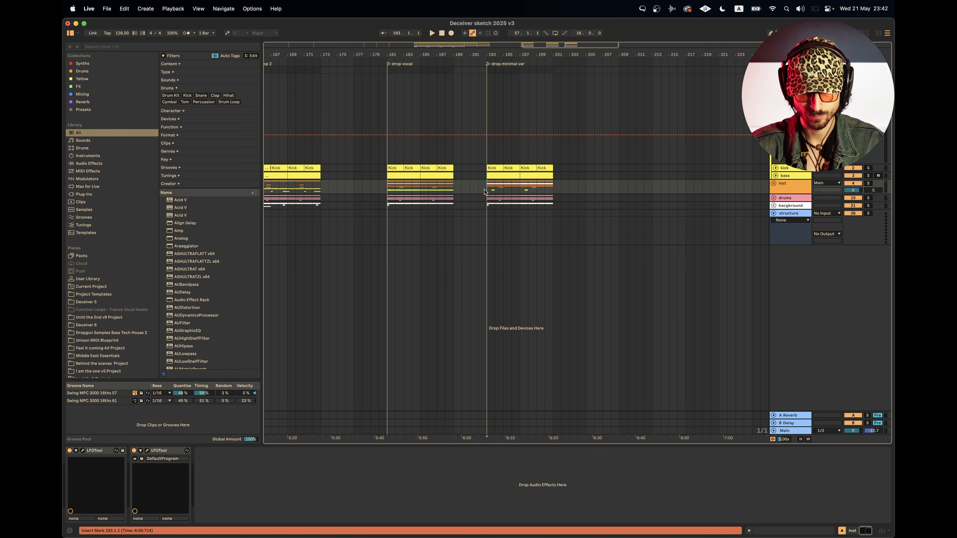
left_click_drag(488, 208, 554, 167)
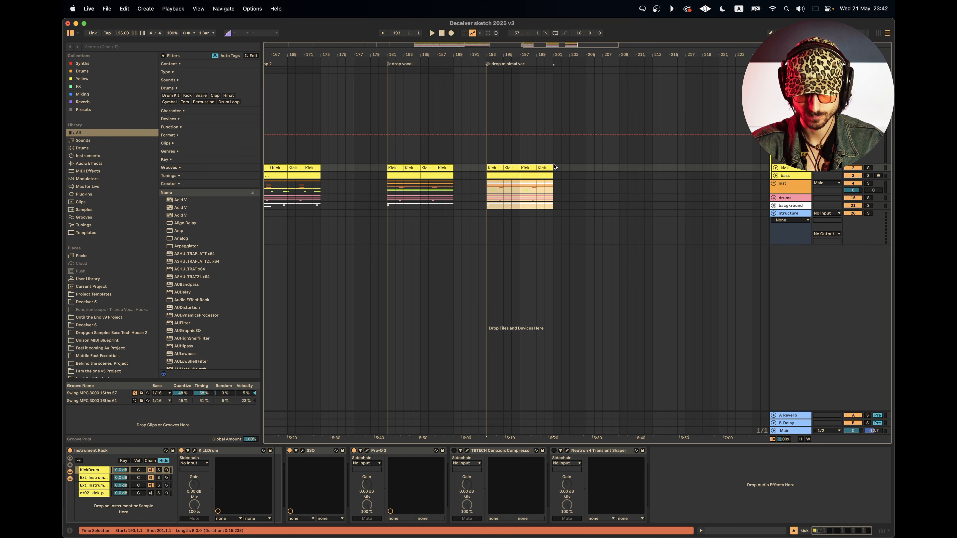
scroll(554, 166, "left", 15)
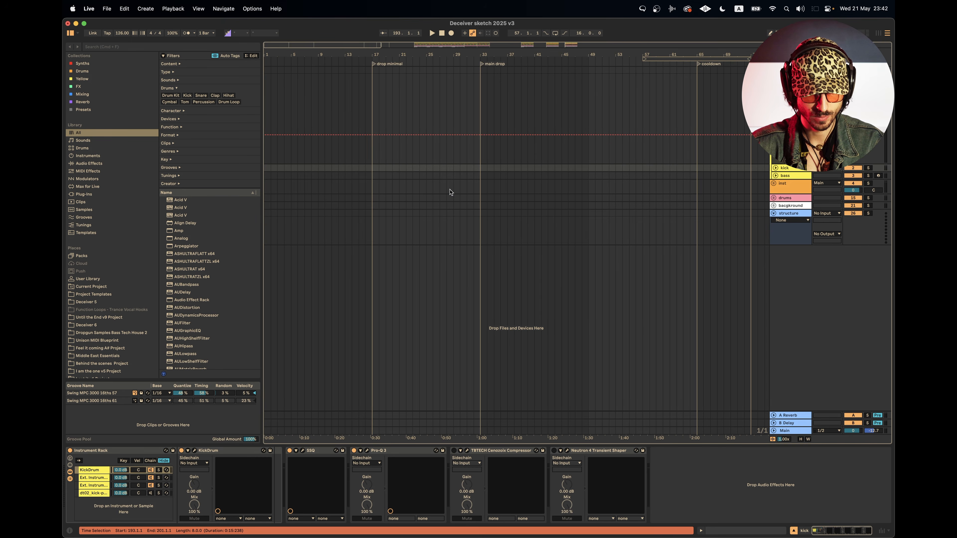
left_click(374, 171)
key("super+v")
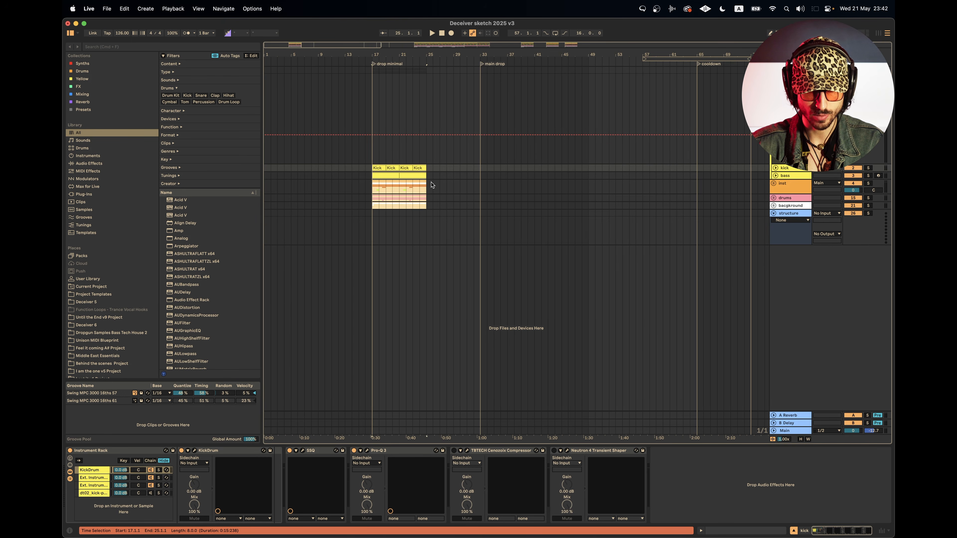
key("minus")
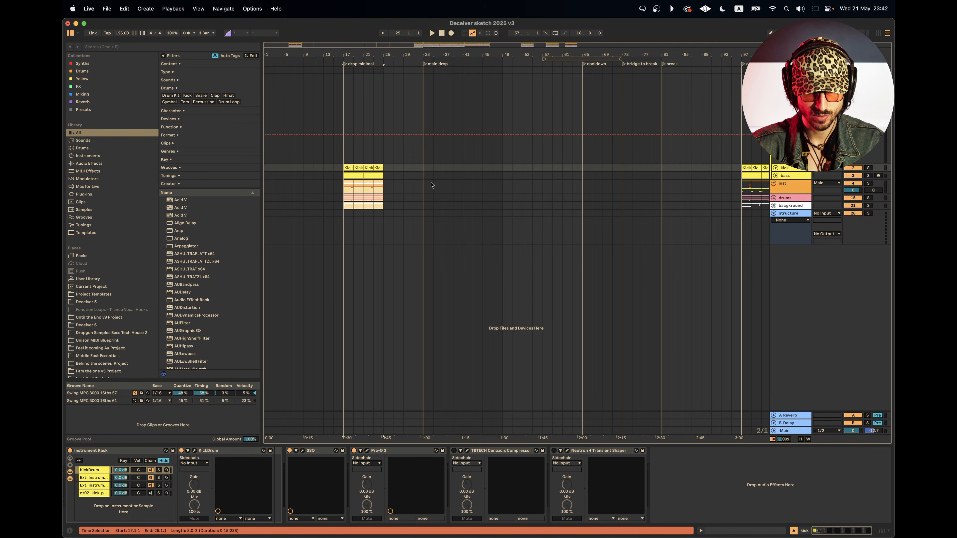
key("super+d")
Step: Copy the drop vocal loop on all tracks and paste it twice from the main drop locator, filling bars 33 to 49
scroll(471, 200, "right", 20)
left_click_drag(545, 207, 583, 170)
key("super+c")
scroll(583, 169, "left", 20)
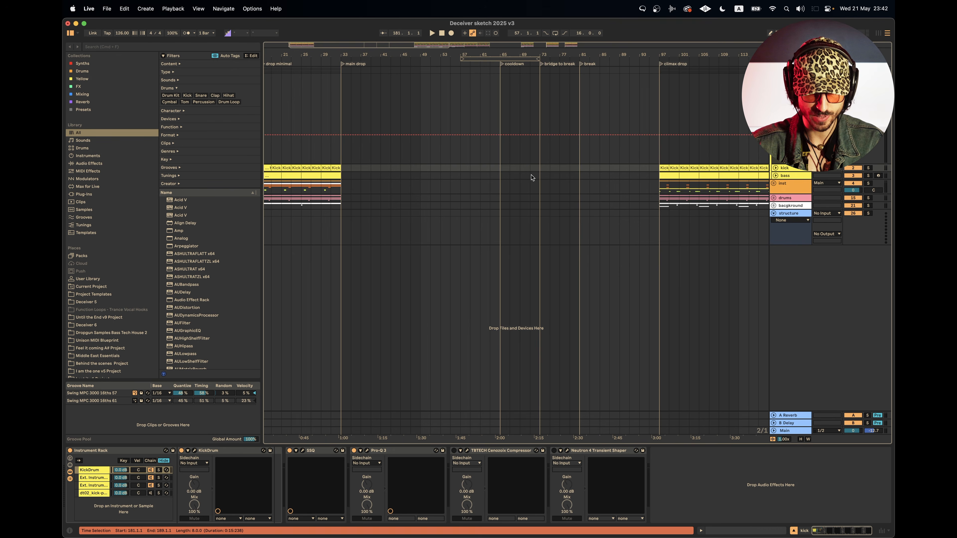
left_click(345, 173)
key("super+v")
scroll(376, 185, "left", 3)
key("super+v")
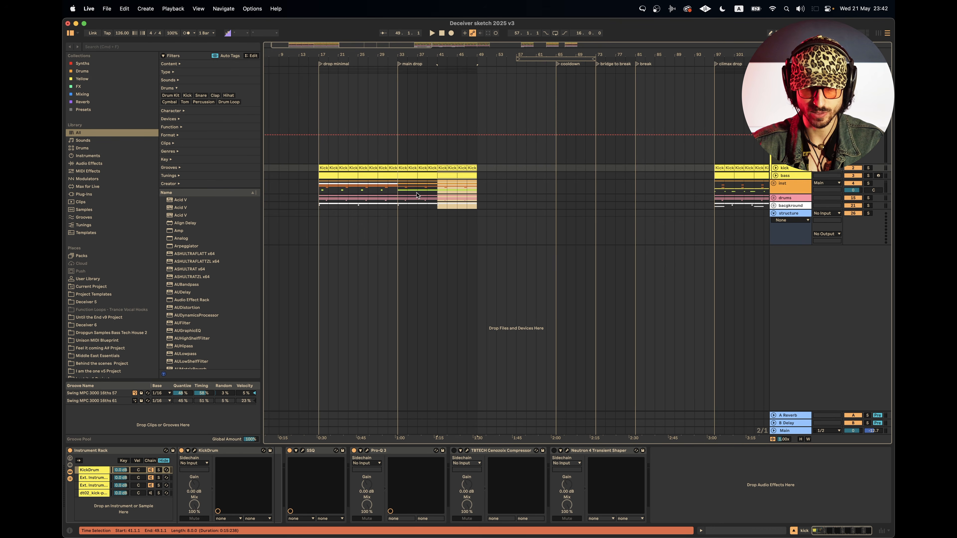
left_click_drag(398, 207, 479, 167)
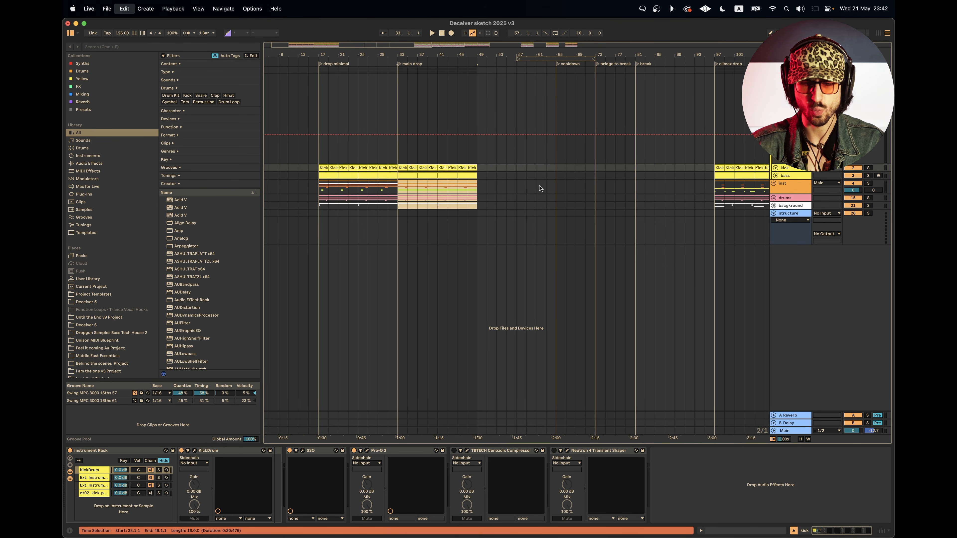
key("super+d")
key("super+d")
key("super+z")
key("super+z")
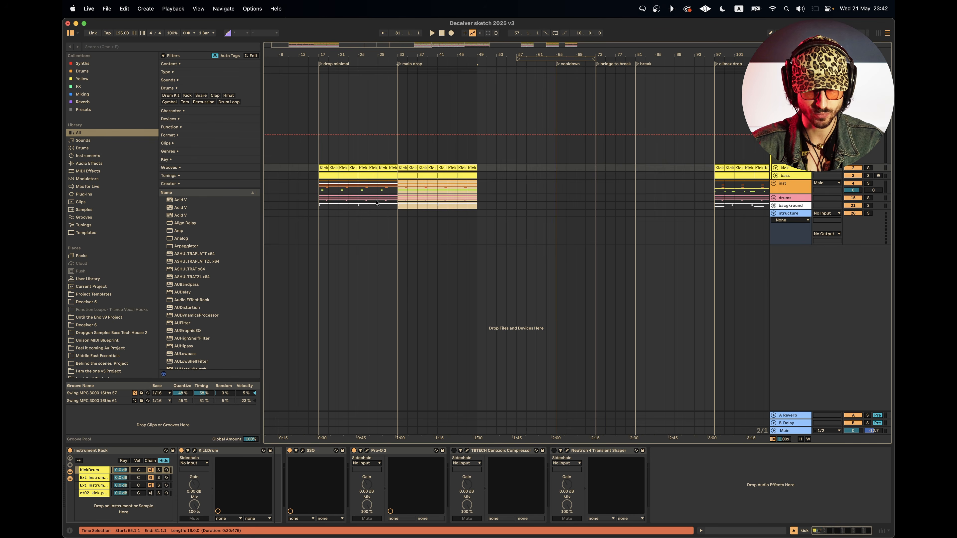
Step: Copy the drop minimal section, bars 17 to 33, on all tracks and paste it at bar 49
left_click_drag(320, 207, 396, 161)
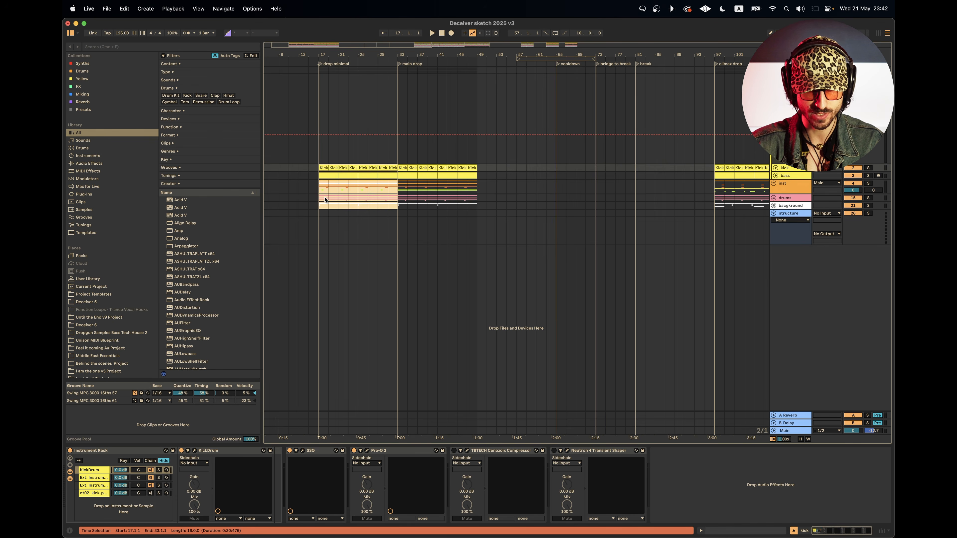
key("super+c")
left_click(481, 179)
key("super+v")
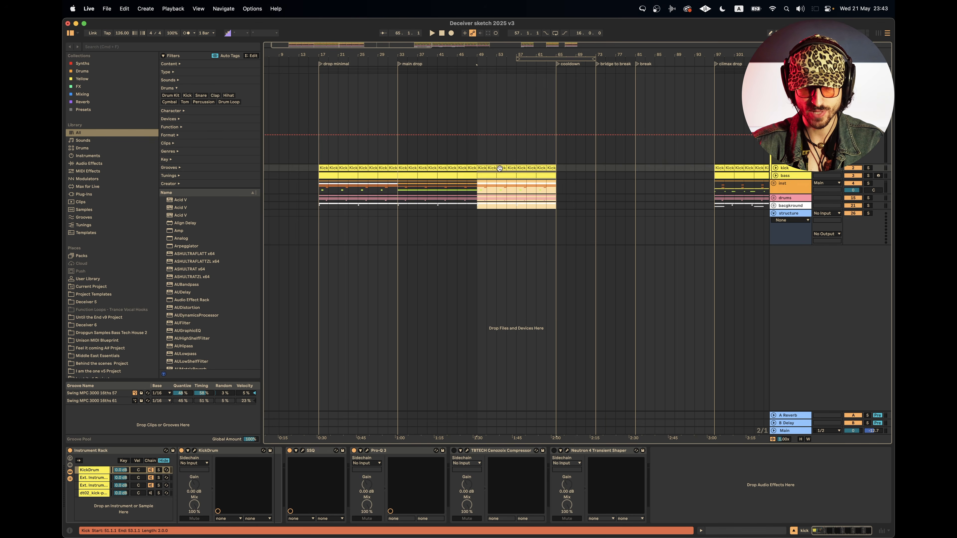
Step: Add a locator named "variation" at bar 49 and duplicate that 16-bar section to fill bars 65 to 81
right_click(478, 63)
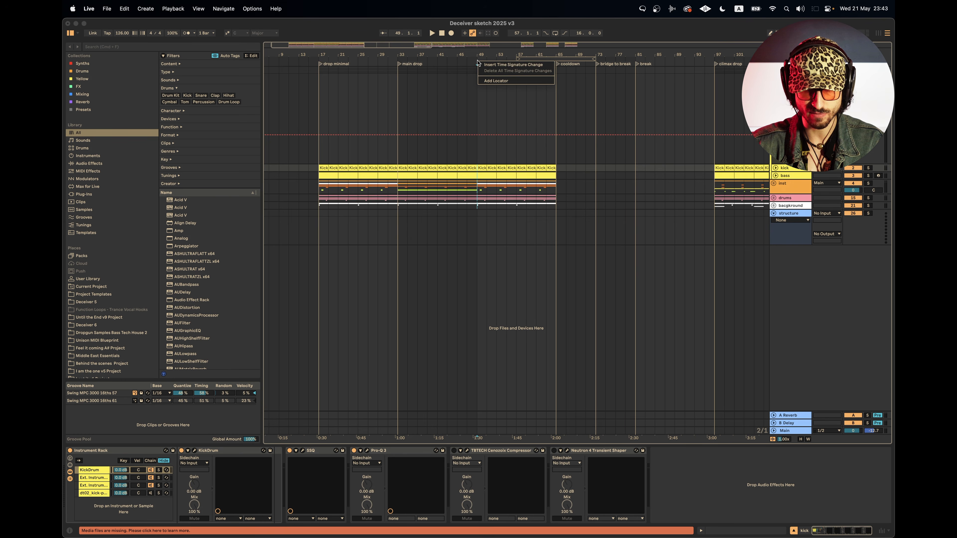
left_click(484, 81)
type("variation")
key("Return")
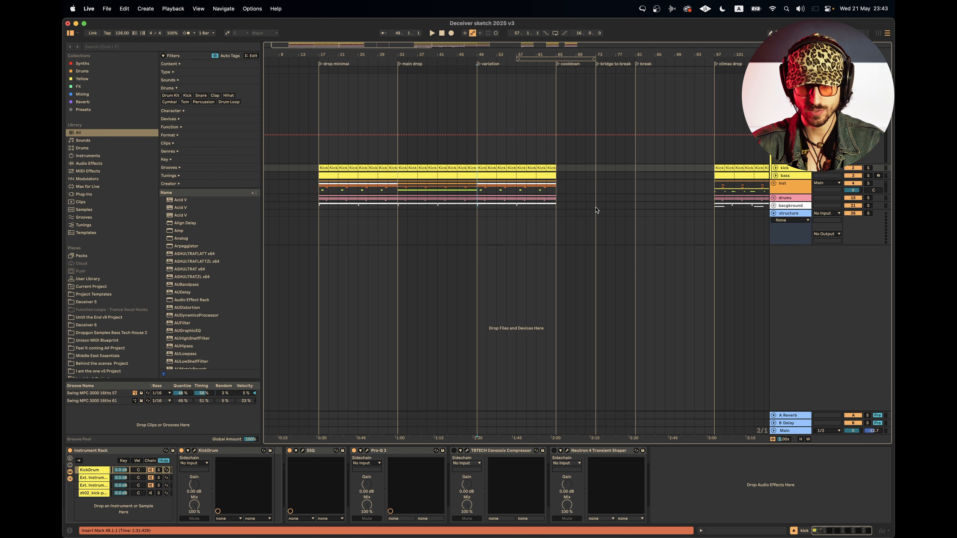
left_click_drag(481, 206, 552, 171)
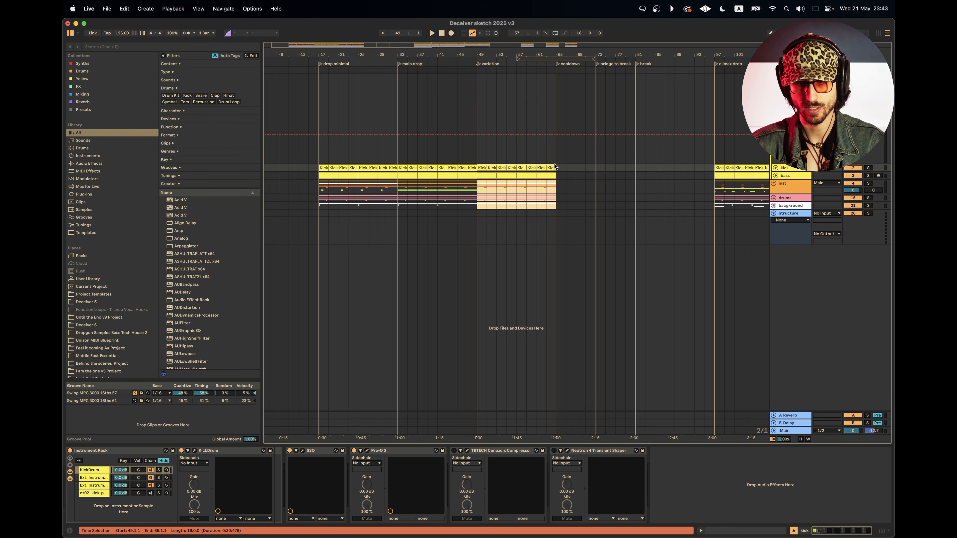
key("super+d")
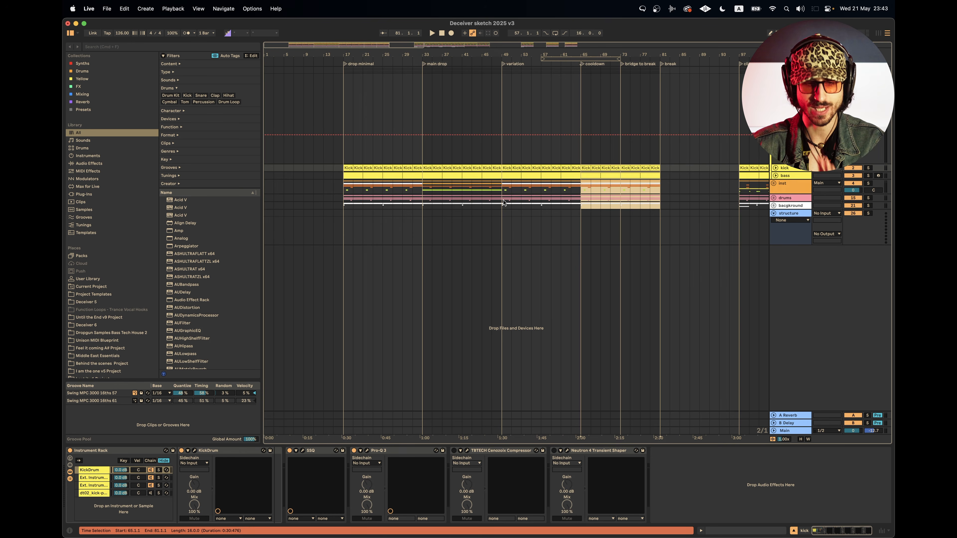
Step: Copy the eight-bar drop vocal loop on all tracks and paste it at bar 1 as the intro
scroll(454, 223, "right", 10)
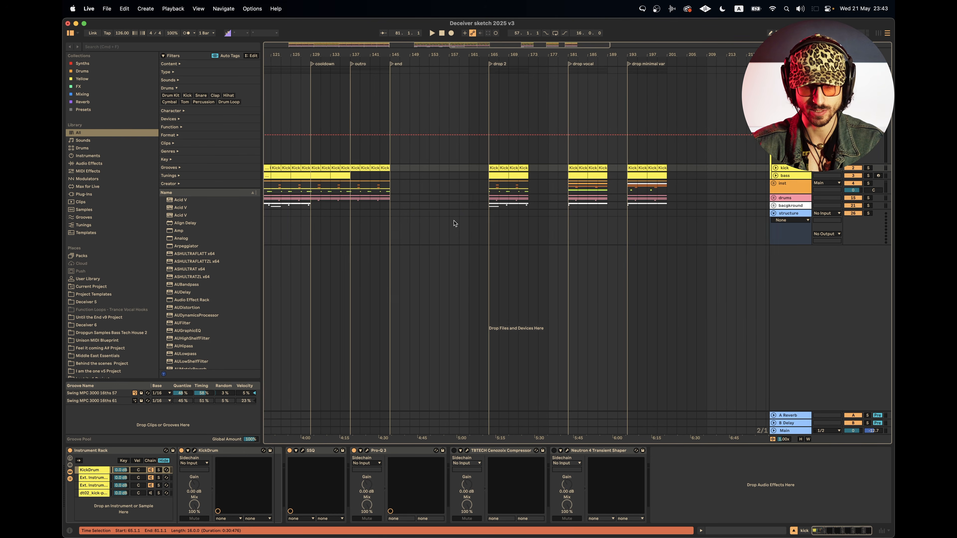
left_click_drag(531, 206, 572, 164)
scroll(571, 165, "left", 15)
left_click(264, 175)
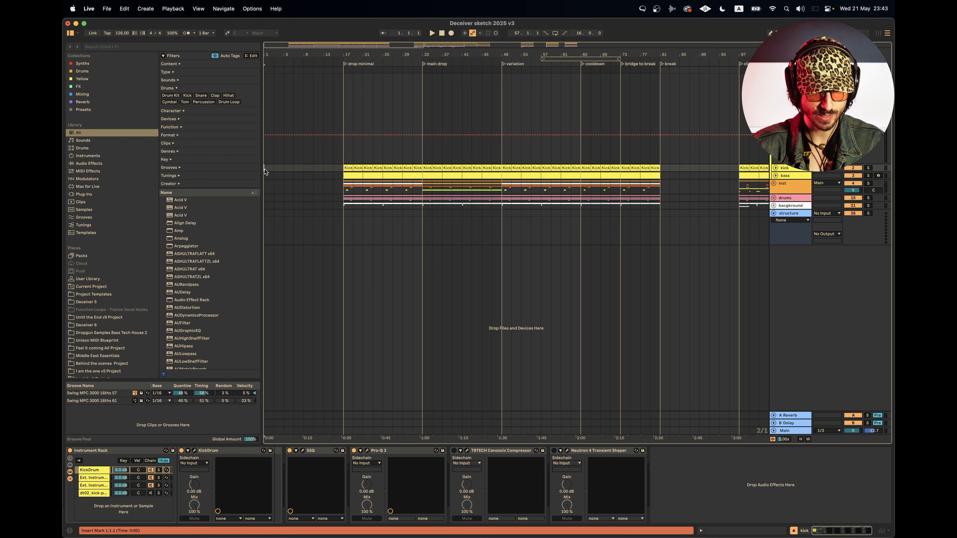
key("super+v")
Step: Add a locator named "break mini" at bar 9, where the intro clips end
scroll(271, 172, "up", 3)
right_click(347, 61)
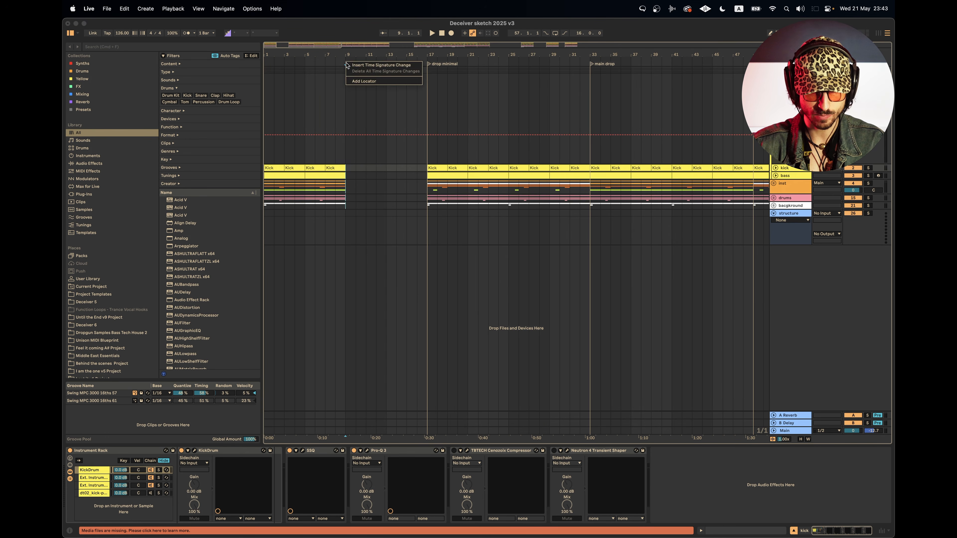
left_click(355, 88)
right_click(344, 62)
left_click(365, 82)
type("break min")
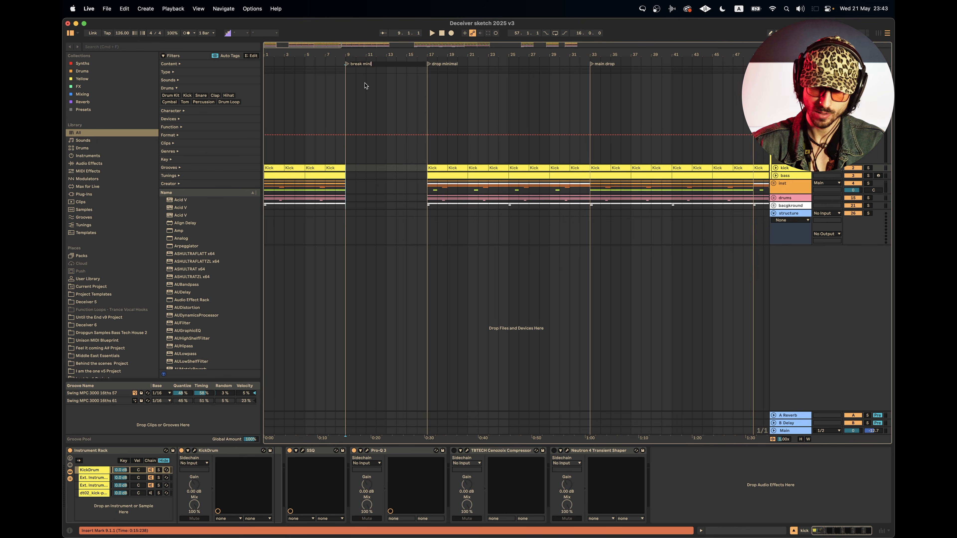
key("Return")
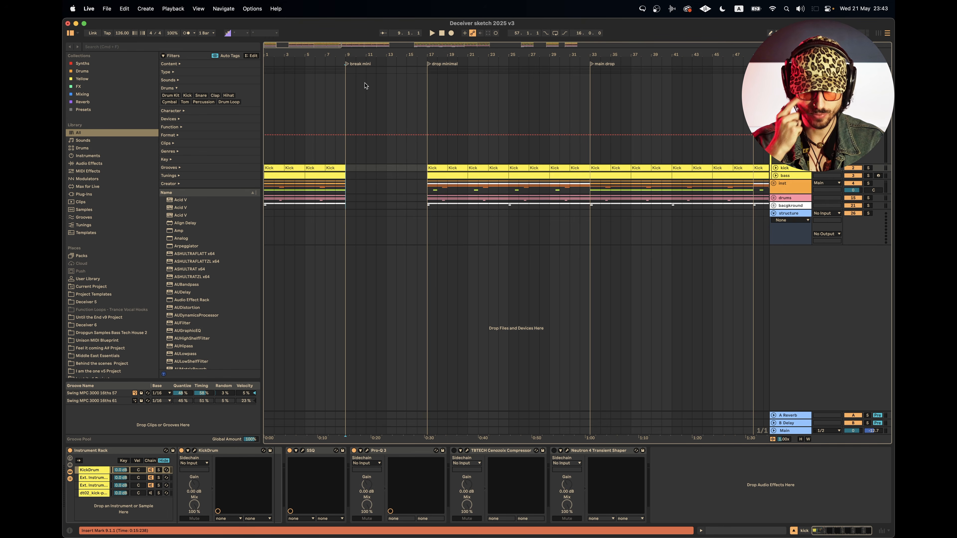
Step: Delete the bass and hat layer clips in the intro, from bar 1 to bar 9
left_click(315, 176)
key("Delete")
left_click(774, 198)
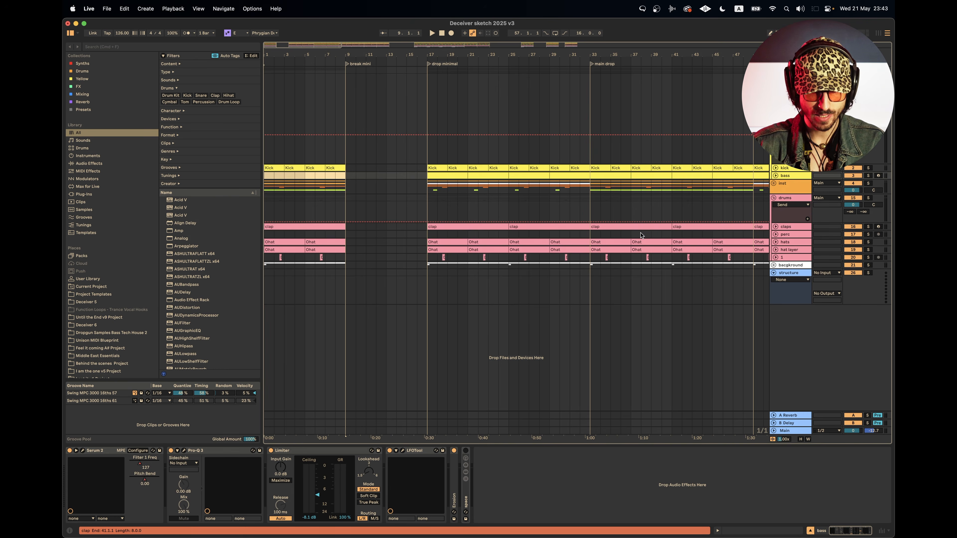
left_click(339, 248)
key("plus")
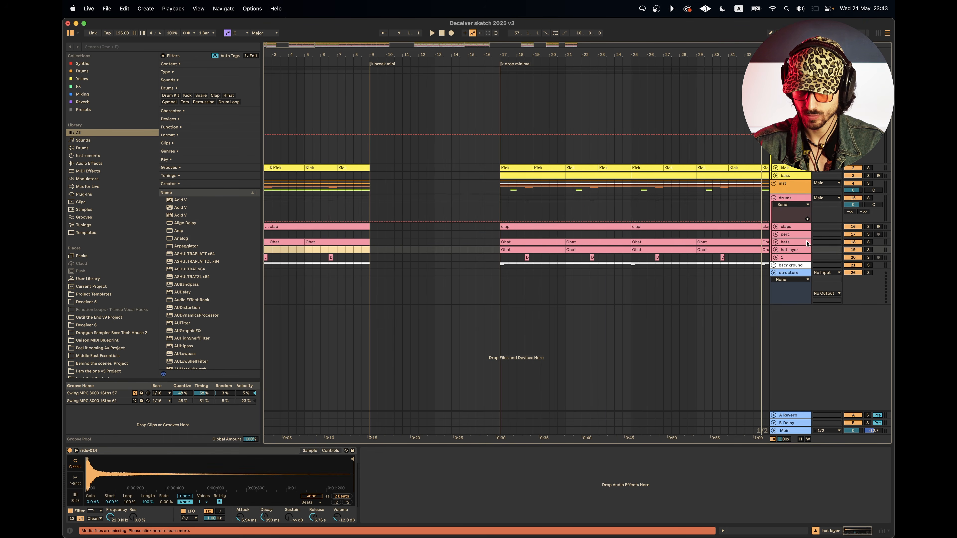
Step: Rename the hat layer track as "ride"
left_click(798, 250)
key("super+r")
type("ride")
key("Return")
key("minus")
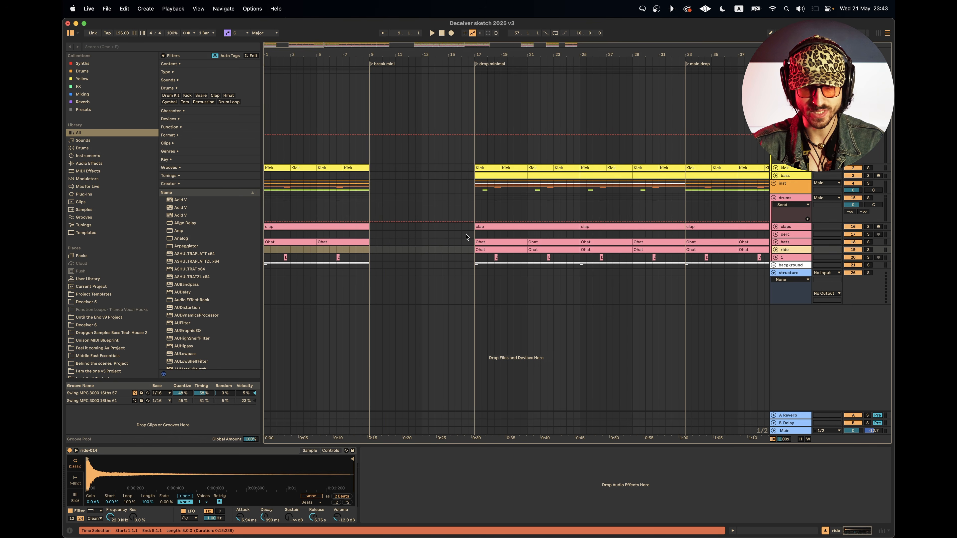
Step: Play the drop minimal var loop from bar 193 and collapse the drums group
scroll(466, 237, "right", 10)
scroll(466, 237, "right", 15)
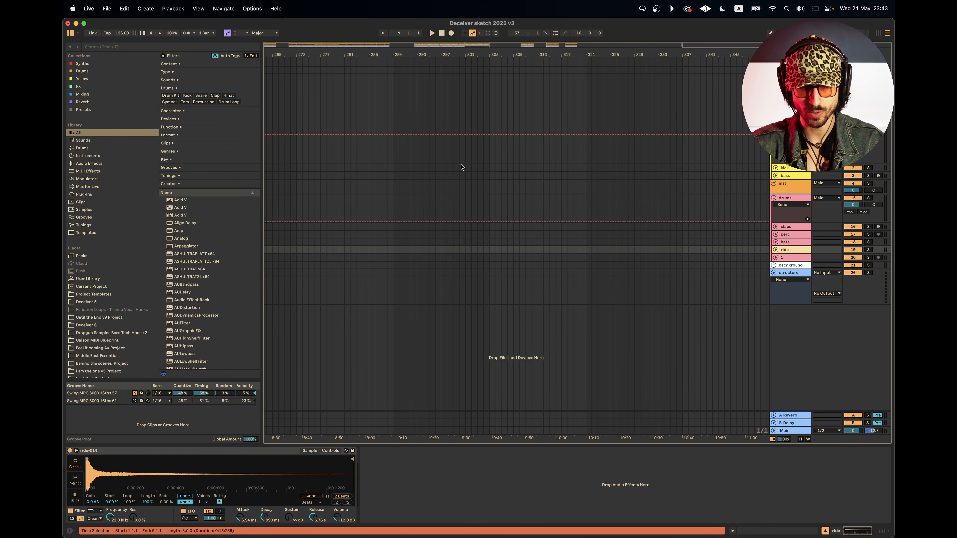
scroll(461, 167, "left", 15)
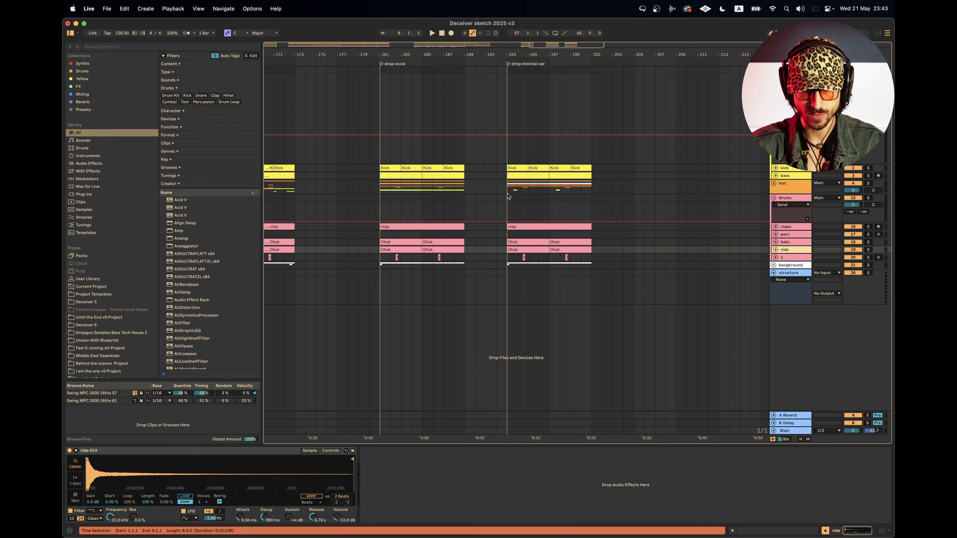
left_click(507, 196)
scroll(520, 169, "down", 5)
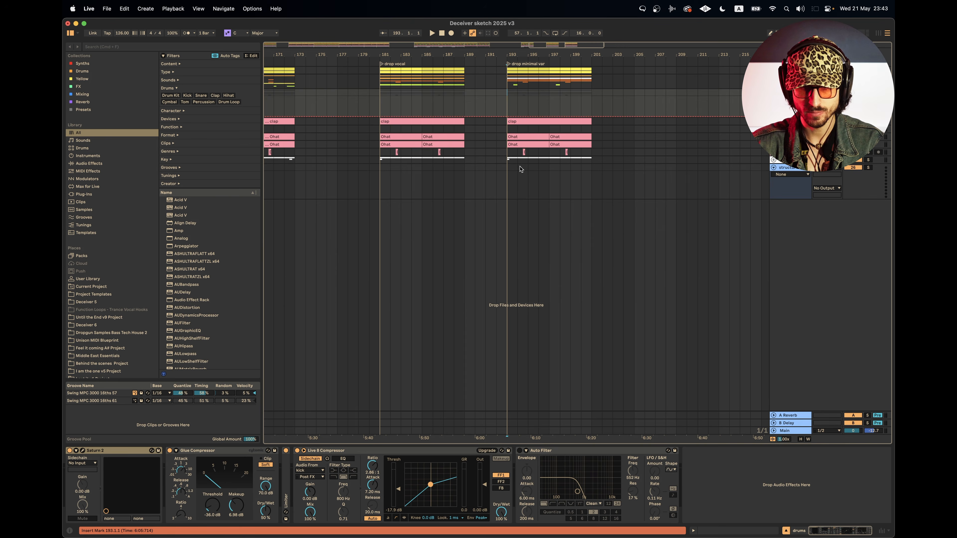
key("space")
left_click(774, 92)
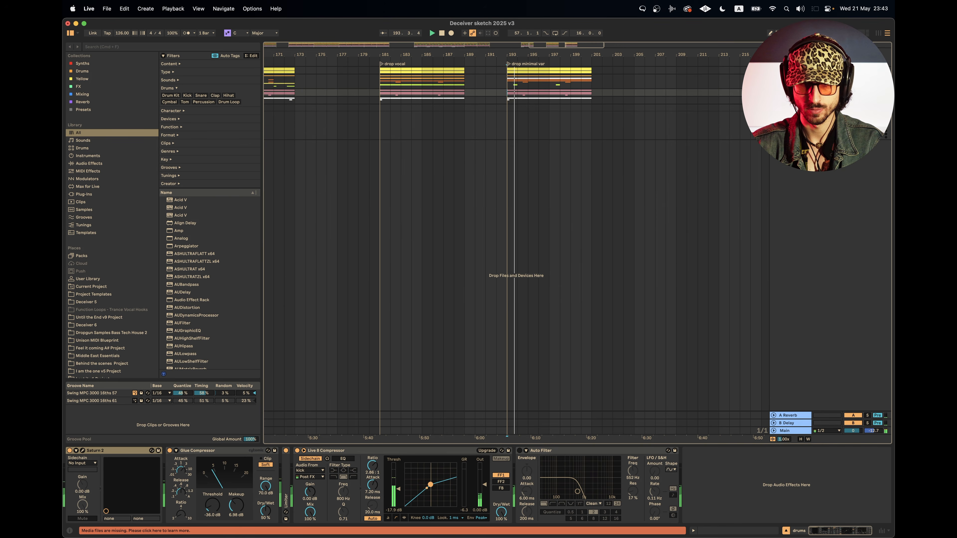
key("space")
Step: Play the drop vocal loop from bar 181
scroll(604, 142, "right", 1)
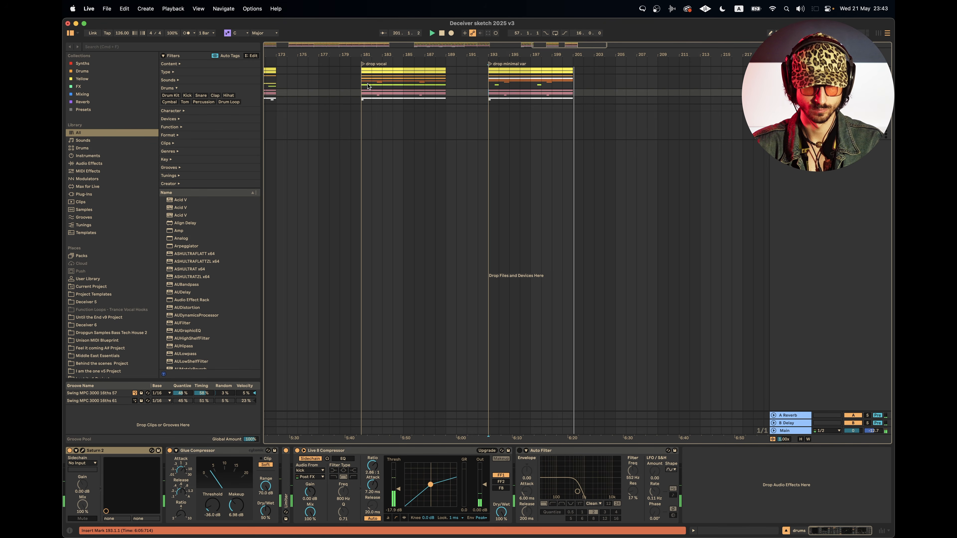
left_click(362, 83)
scroll(364, 83, "left", 5)
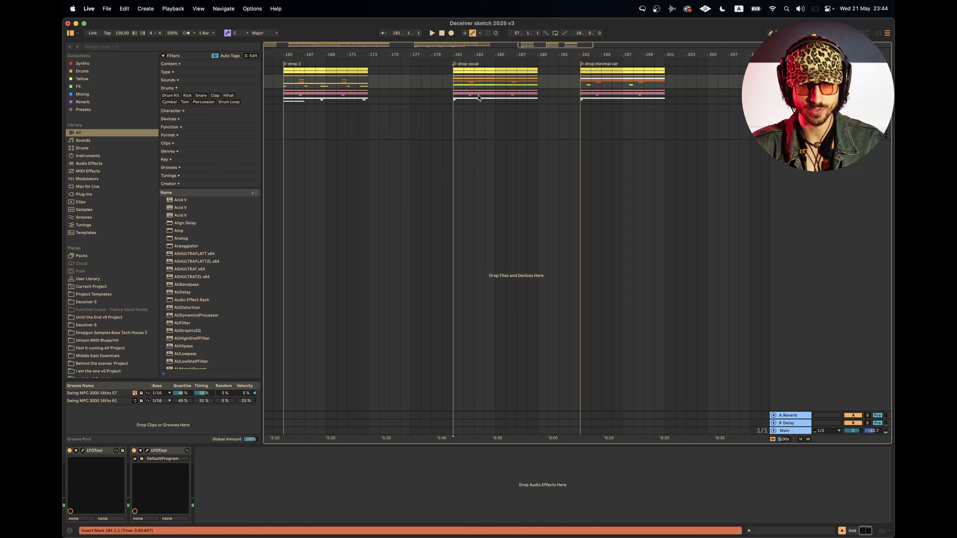
key("space")
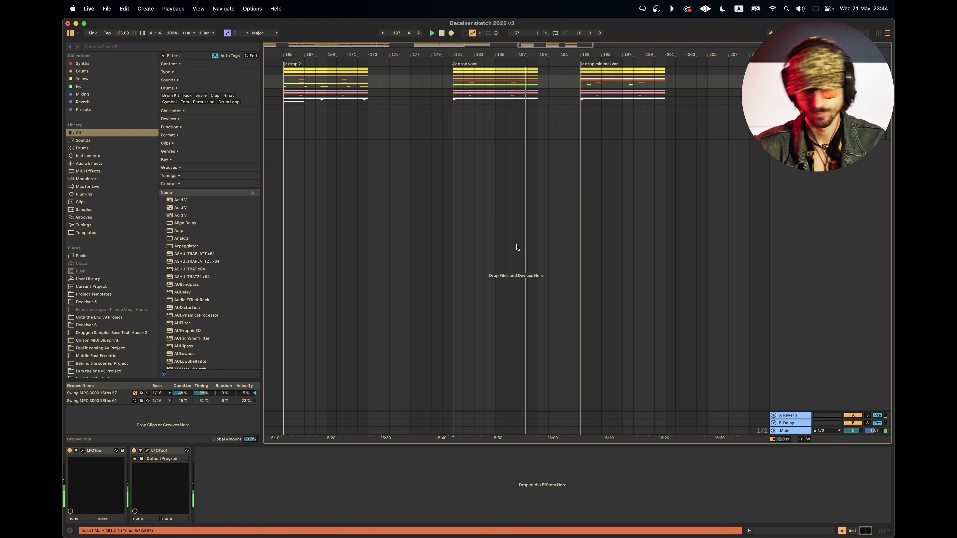
Step: Play the drop 2 loop from bar 165, stop playback and return the playhead to bar 1
scroll(467, 177, "left", 5)
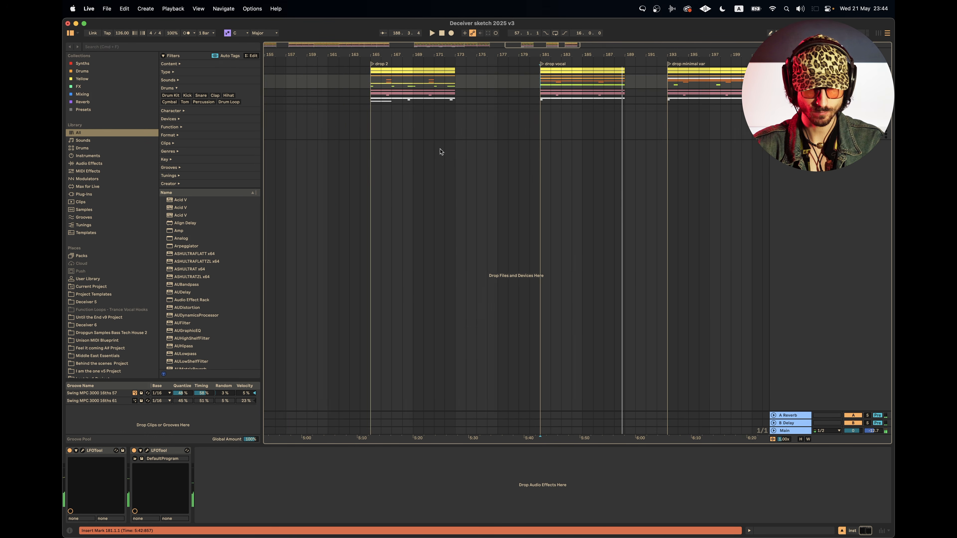
left_click(379, 86)
key("space")
scroll(383, 86, "left", 4)
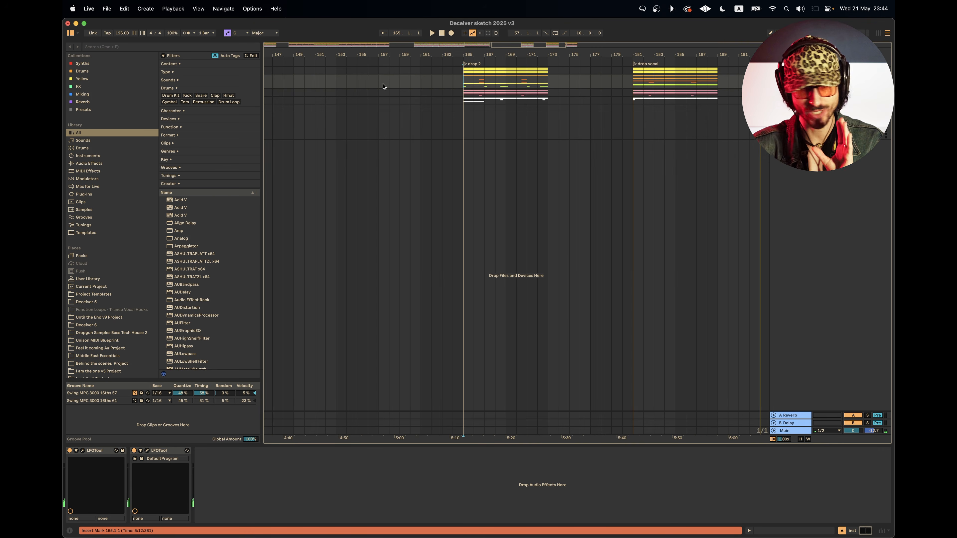
key("space")
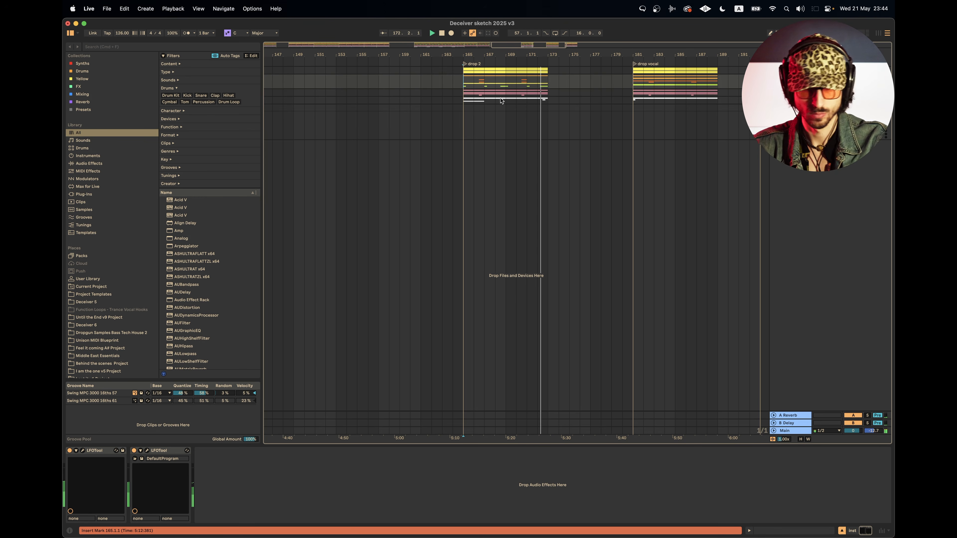
double_click(442, 33)
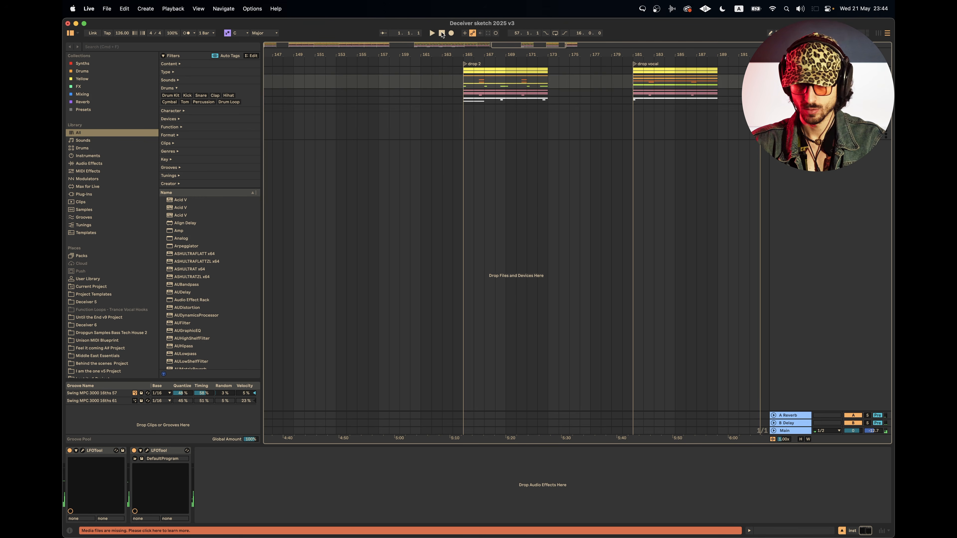
Step: Lower the Main track's volume to -inf dB
scroll(468, 182, "left", 2)
scroll(468, 182, "down", 5)
left_click_drag(855, 431, 855, 479)
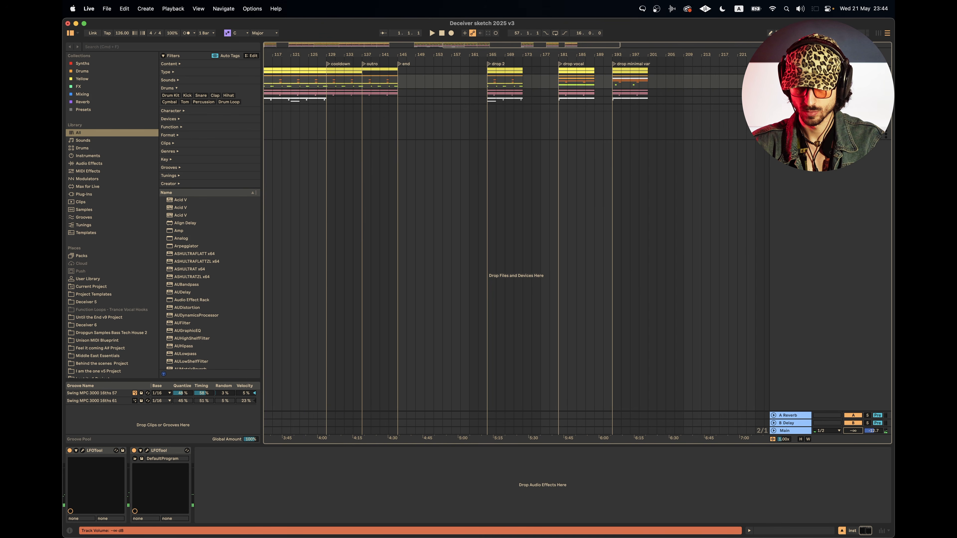
scroll(553, 217, "right", 2)
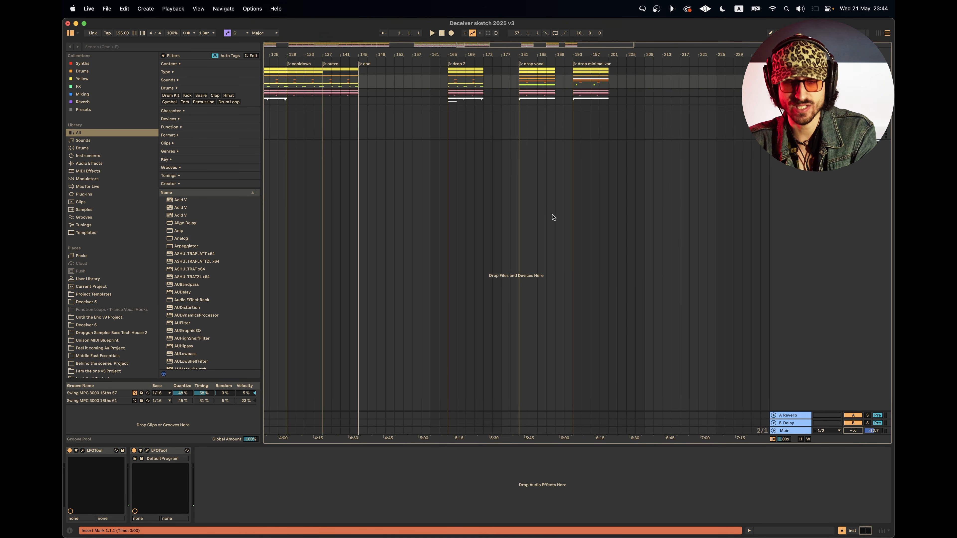
scroll(553, 217, "left", 20)
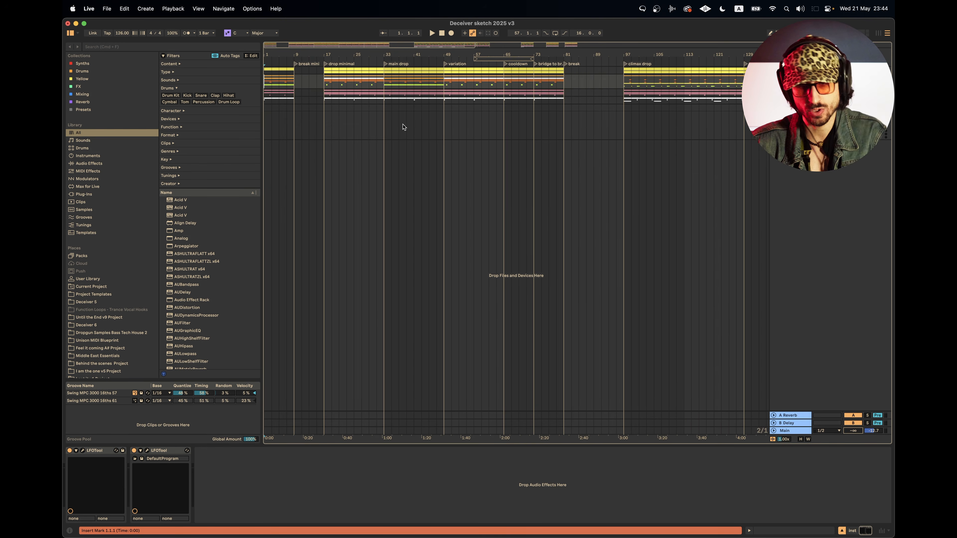
scroll(496, 128, "right", 3)
scroll(496, 128, "down", 3)
scroll(502, 128, "down", 2)
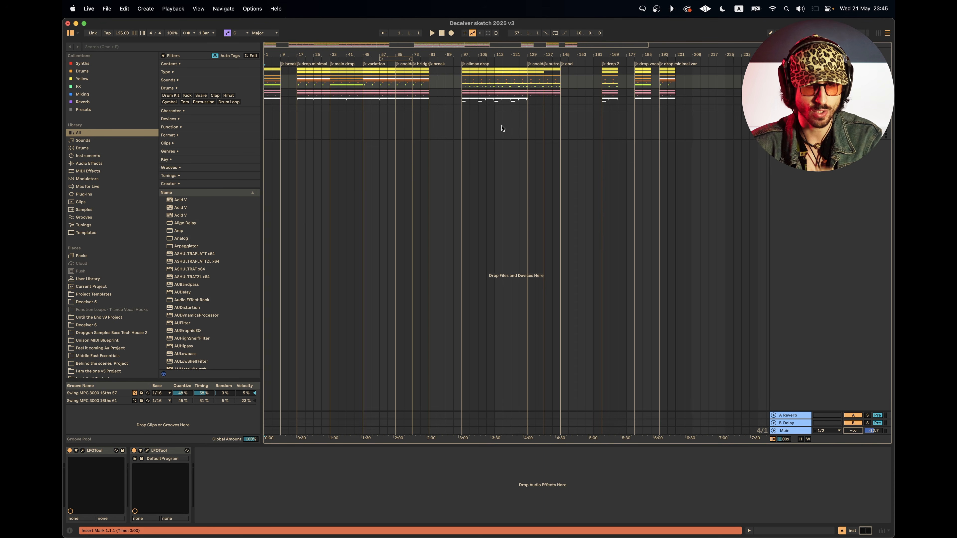
Step: Insert a new MIDI track below the existing tracks and name it structure
key("plus")
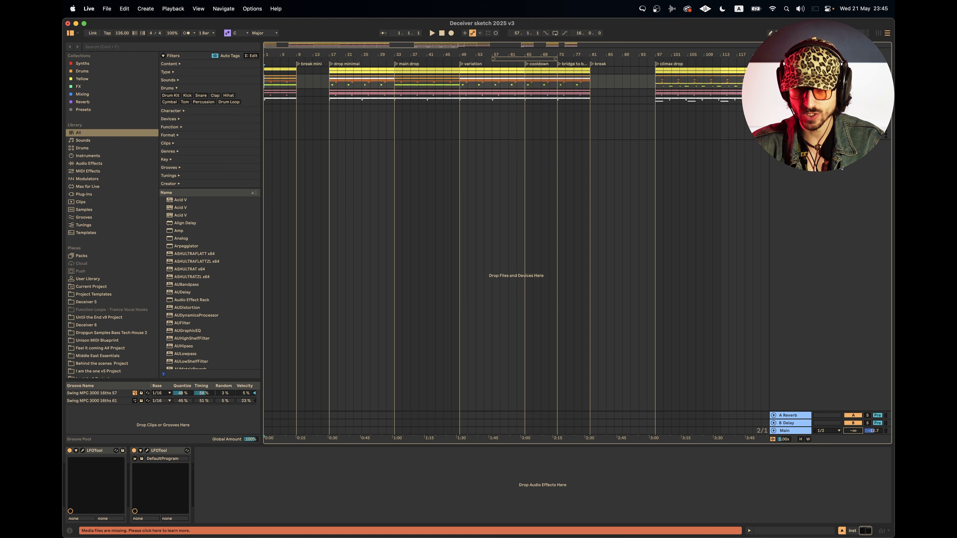
right_click(817, 183)
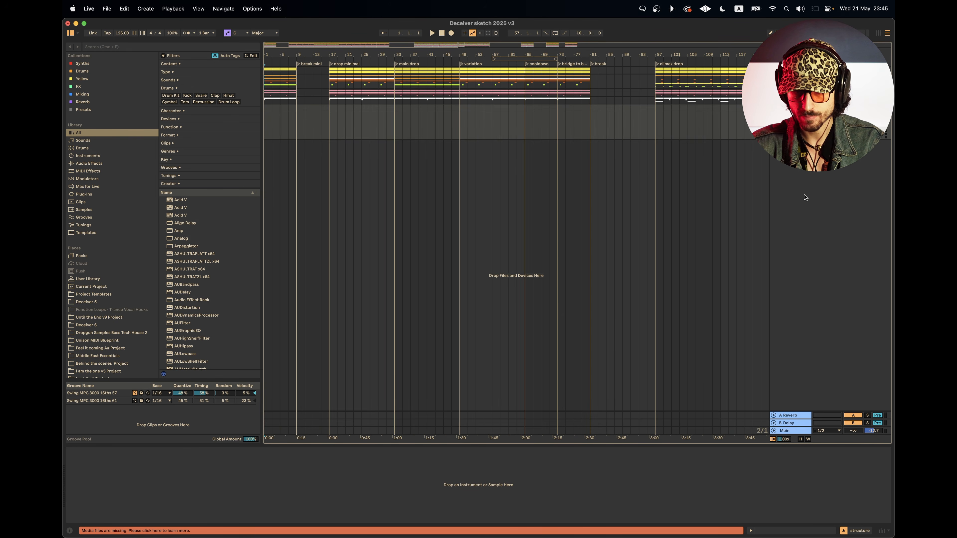
key("alt+4")
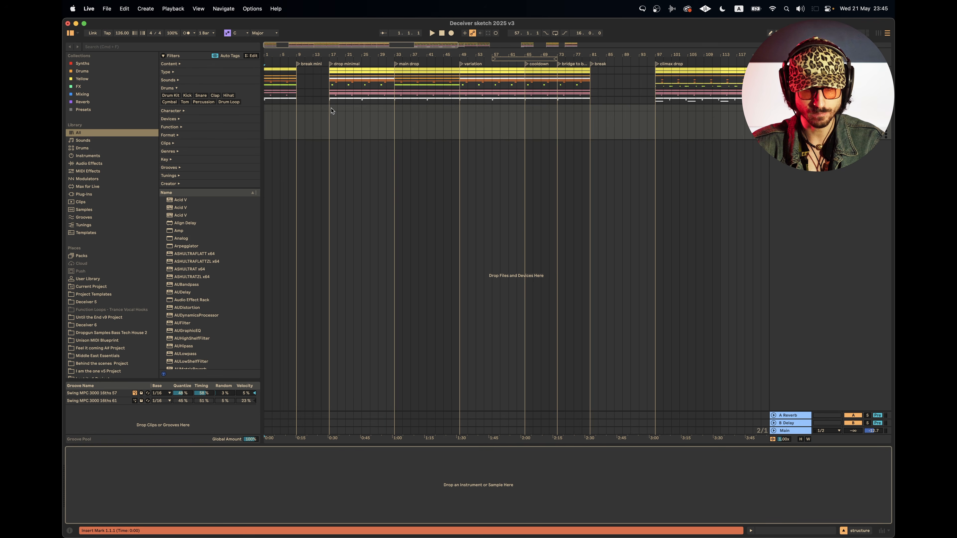
Step: Create an empty MIDI clip on the structure track from bar 33 to bar 65 and name it main section
left_click_drag(395, 109, 525, 111)
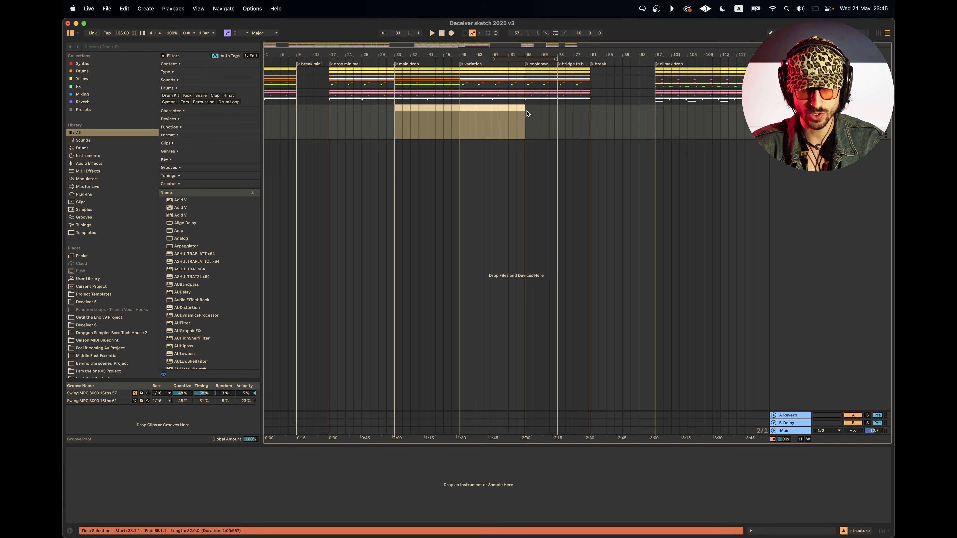
key("super+shift+m")
left_click(751, 531)
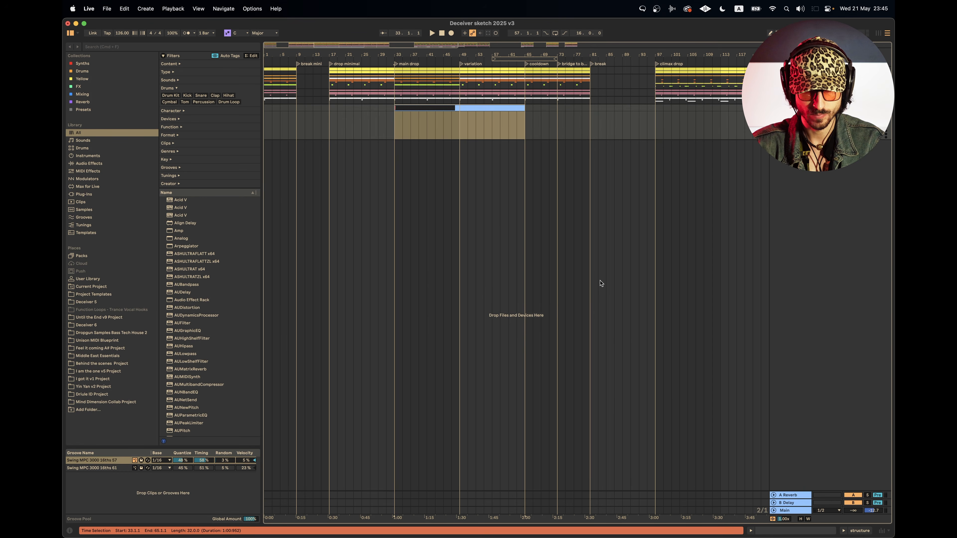
Step: Split the main section clip at bar 49 and colour its second half, under variation, lime green
left_click_drag(459, 133, 524, 111)
key("super+e")
right_click(500, 107)
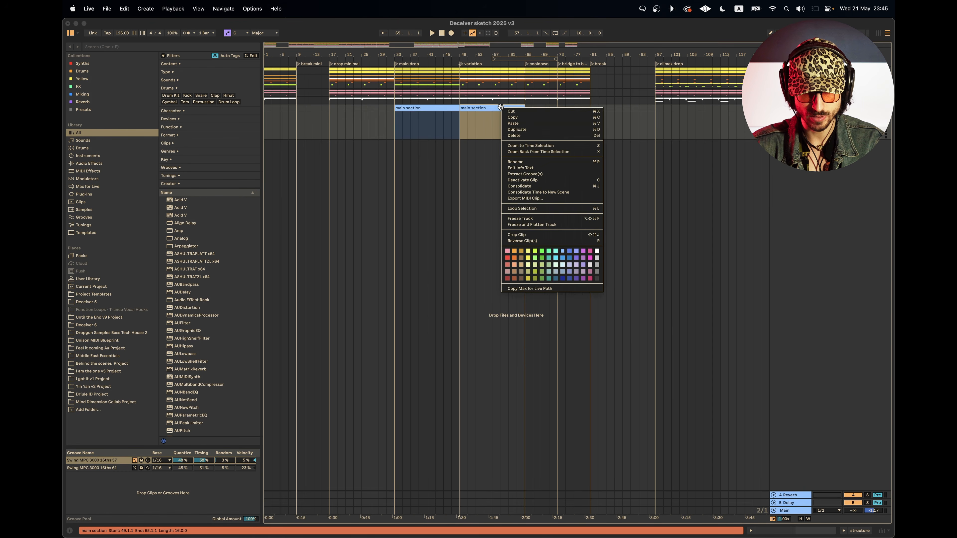
left_click(535, 251)
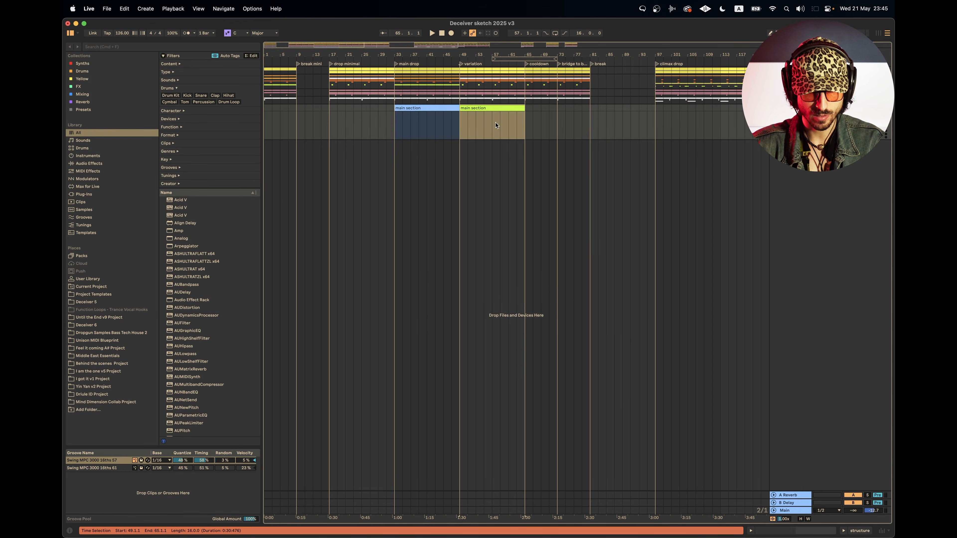
Step: Place a blue main section clip on the structure track from bar 113 to bar 129, under the climax drop
scroll(495, 125, "right", 10)
scroll(456, 129, "left", 3)
left_click_drag(294, 109, 627, 116)
scroll(626, 115, "up", 4)
scroll(626, 116, "left", 2)
scroll(627, 108, "up", 3)
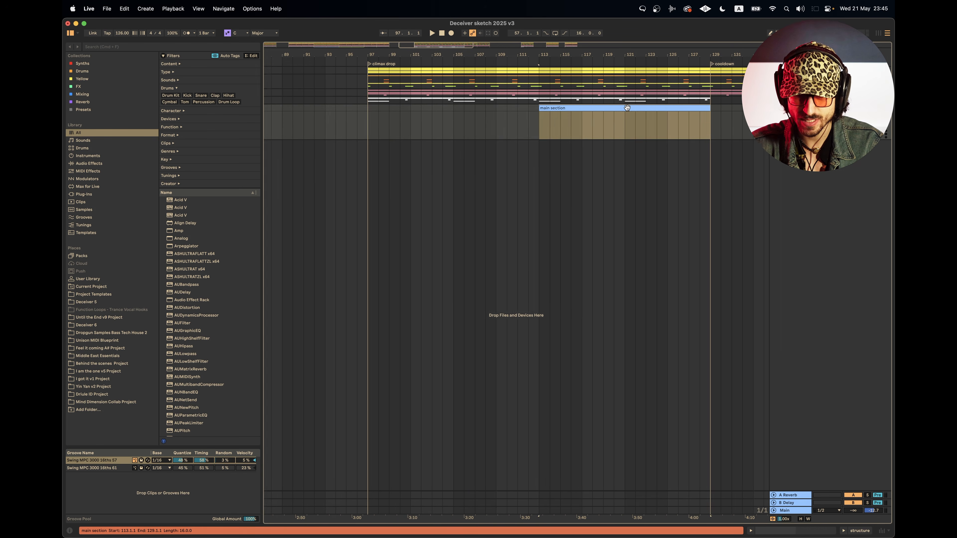
Step: Play the climax drop from bar 97, then stop playback
scroll(627, 108, "right", 2)
left_click(502, 93)
key("space")
scroll(497, 93, "down", 3)
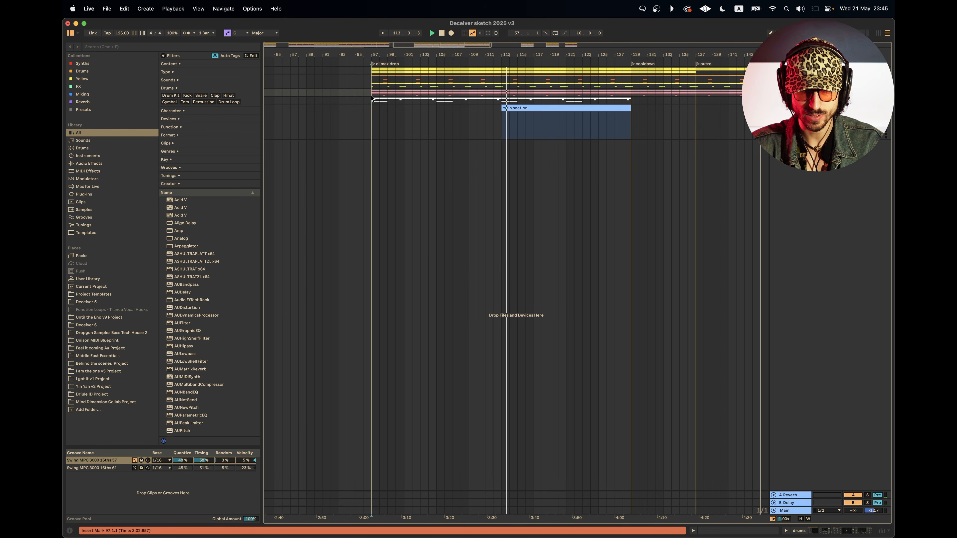
scroll(486, 109, "left", 2)
key("space")
Step: Extend the start of the main section clip under the climax drop back to bar 105 and rename it climax
left_click_drag(530, 109, 463, 109)
key("super+r")
type("d")
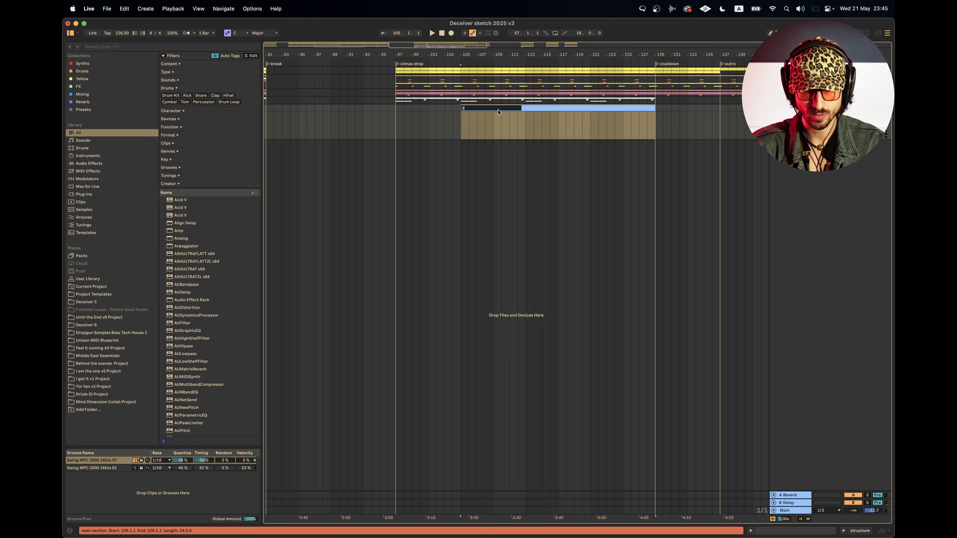
type("climax")
key("Return")
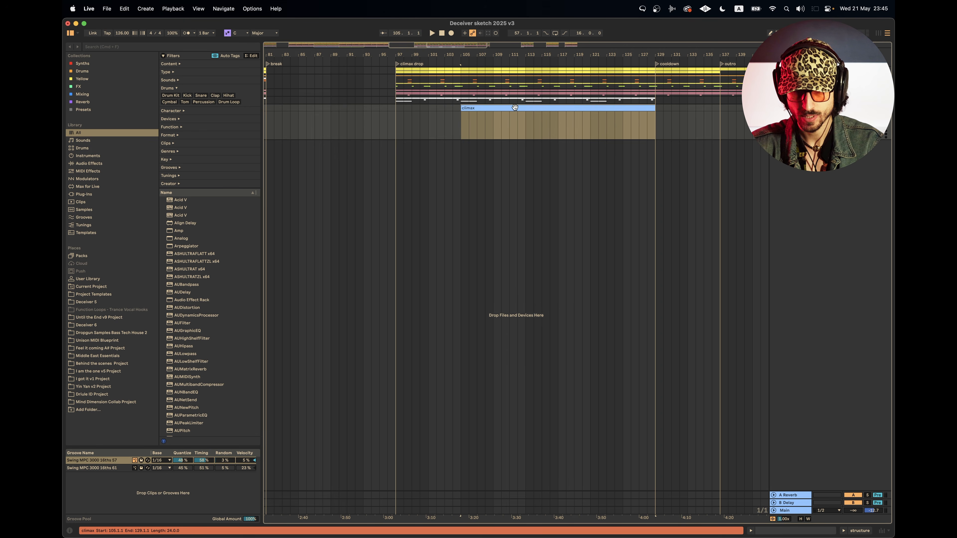
Step: Colour the climax clip on the structure track lime green
right_click(515, 108)
left_click(548, 252)
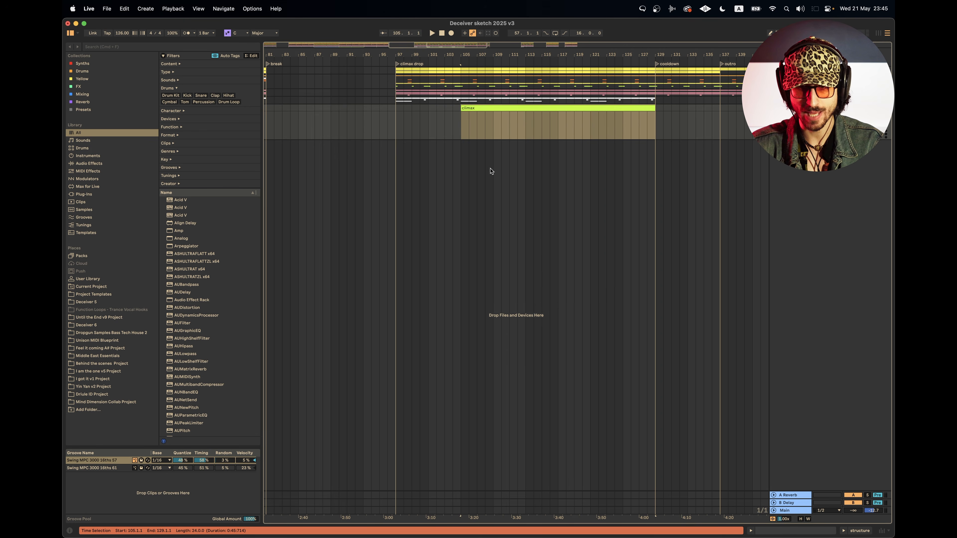
scroll(489, 171, "down", 5)
scroll(491, 171, "down", 3)
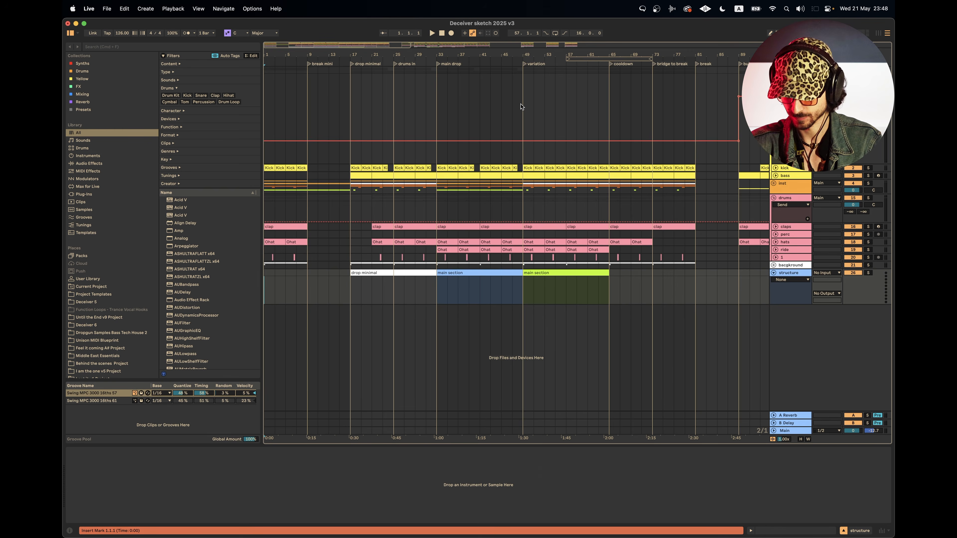
Step: Expand the inst group and copy the psy arp clips from the build into the break, bars 81 to 89
scroll(520, 106, "right", 3)
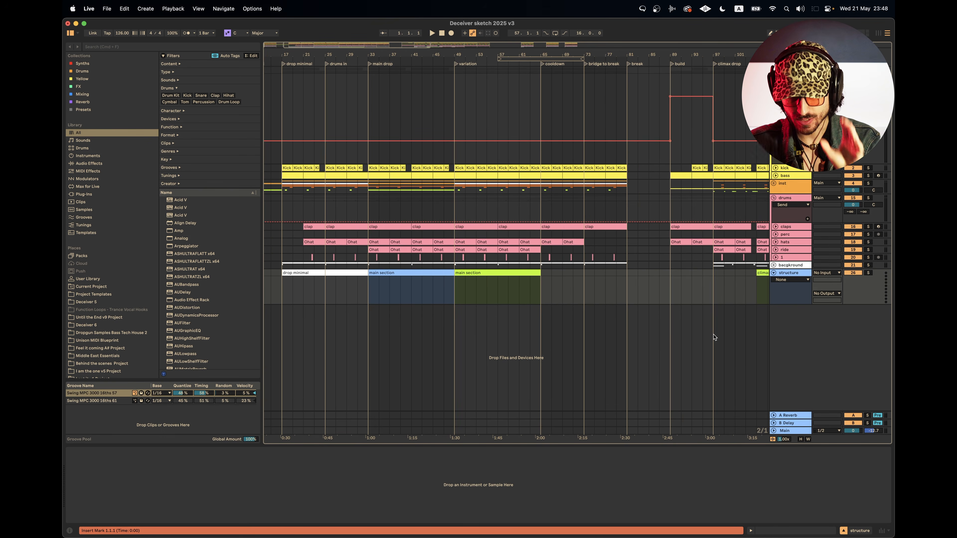
scroll(698, 257, "right", 3)
scroll(698, 257, "up", 5)
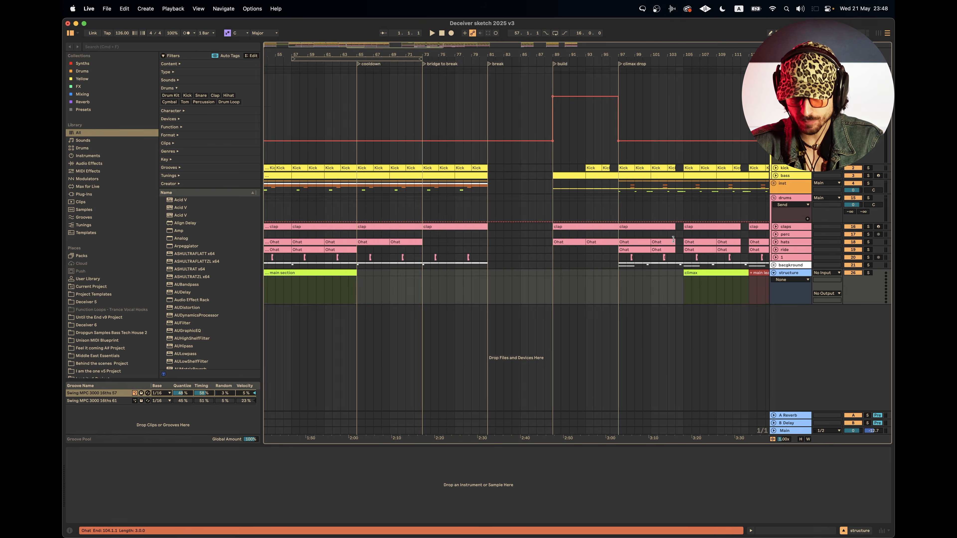
left_click(774, 184)
left_click(557, 266)
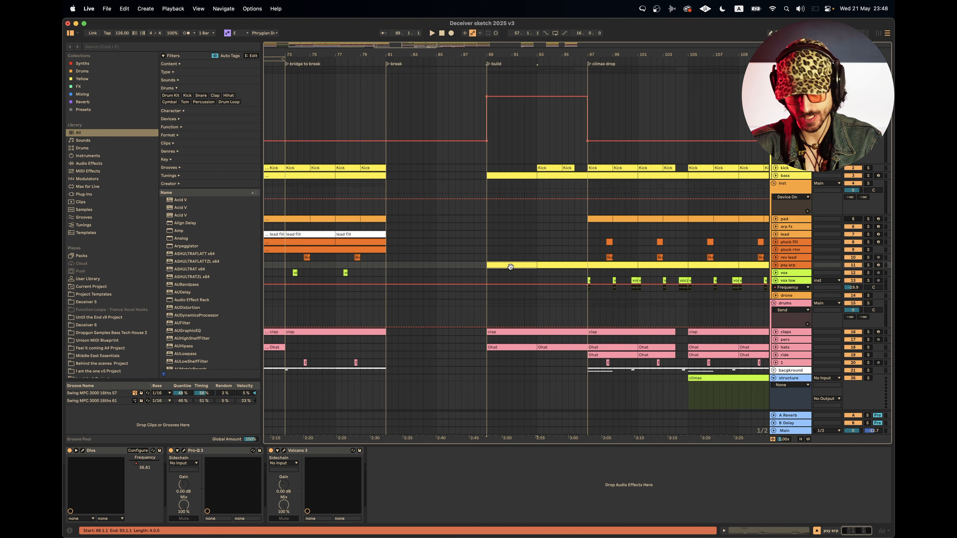
left_click_drag(510, 267, 414, 269)
scroll(488, 269, "down", 1)
scroll(488, 268, "right", 2)
scroll(488, 268, "up", 1)
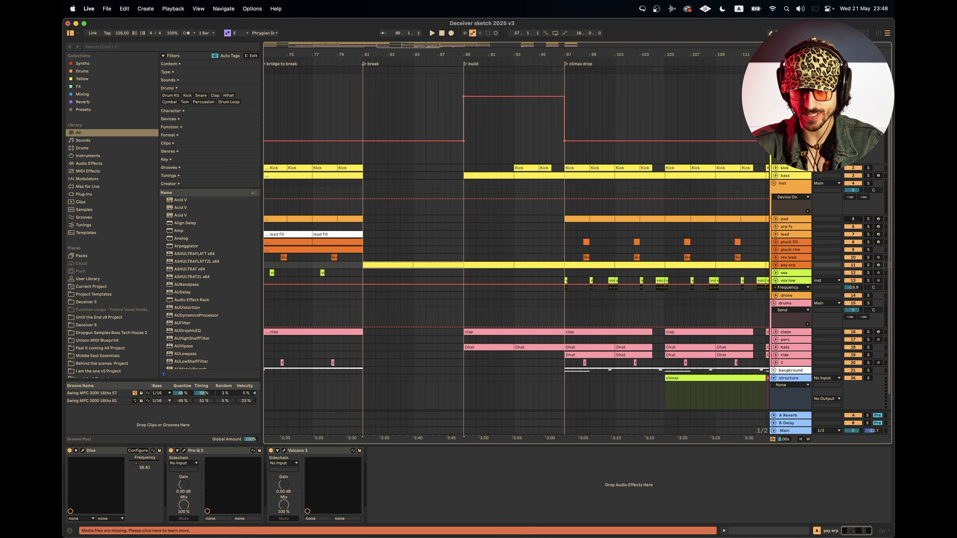
Step: Clear the last bar of the build, bar 96 to 97, on the claps through background tracks
scroll(547, 113, "down", 5)
scroll(487, 104, "right", 2)
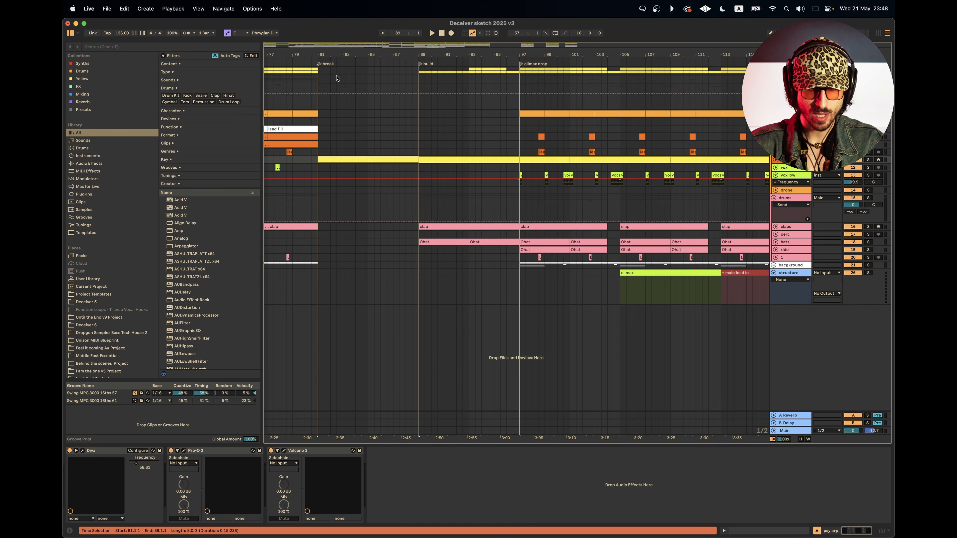
left_click_drag(513, 264, 513, 226)
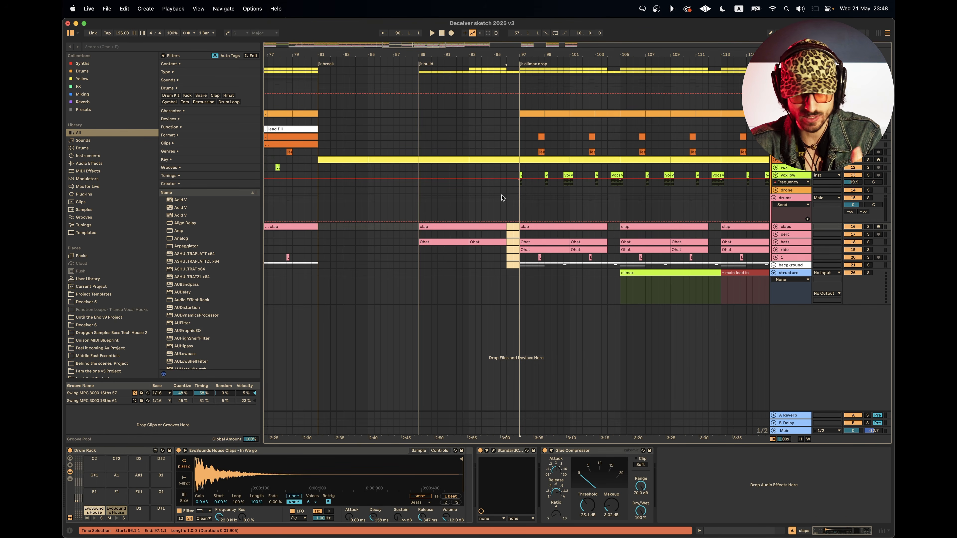
Step: Play the build from bar 89 with the device view hidden and the inst group collapsed
left_click(418, 137)
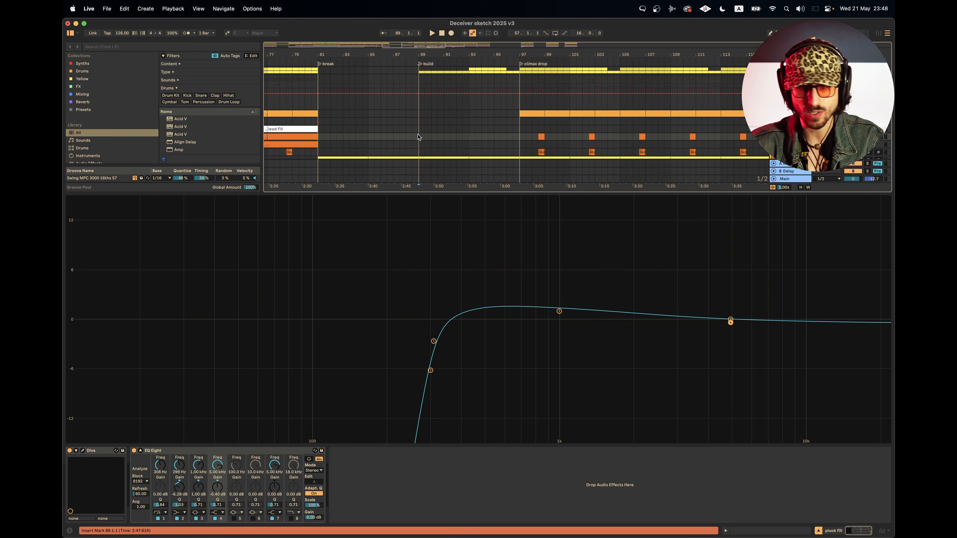
left_click(817, 532)
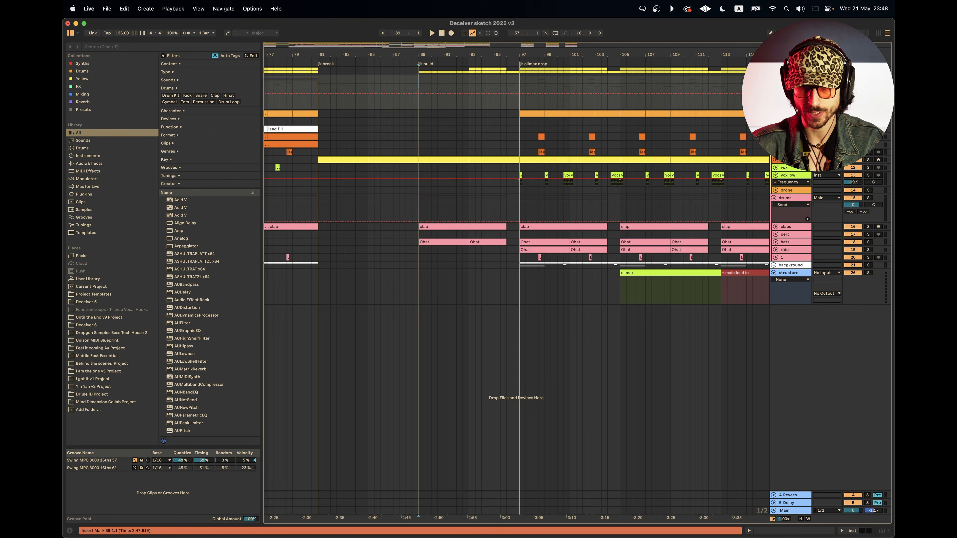
left_click(774, 78)
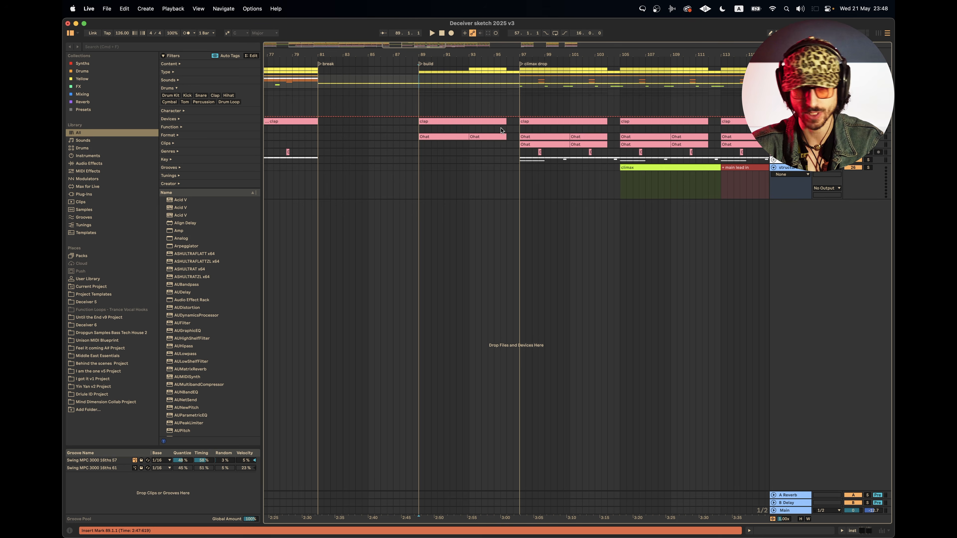
key("space")
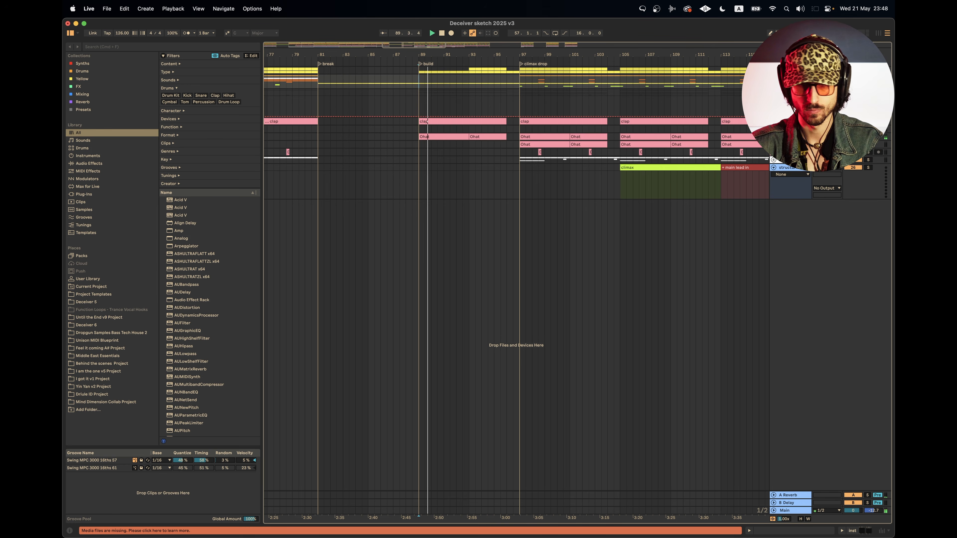
Step: Expand the inst group and copy the vox low clips from bars 97 to 105 to the build at bar 89
left_click(774, 78)
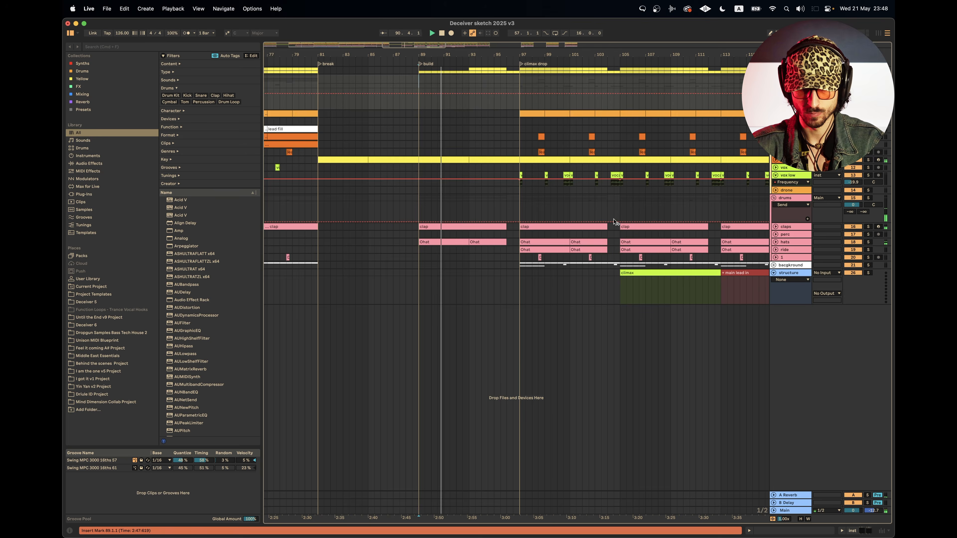
left_click_drag(616, 183, 503, 177)
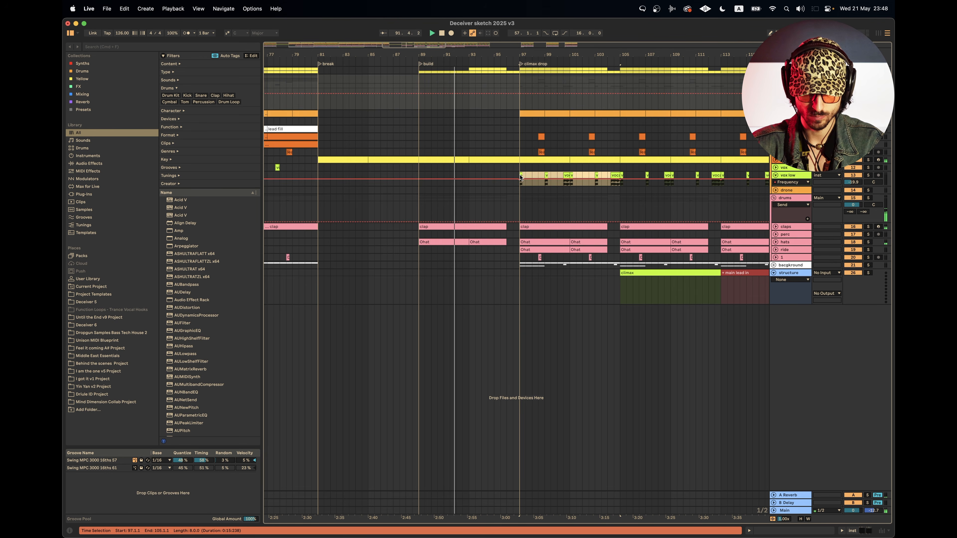
left_click(420, 177)
key("super+v")
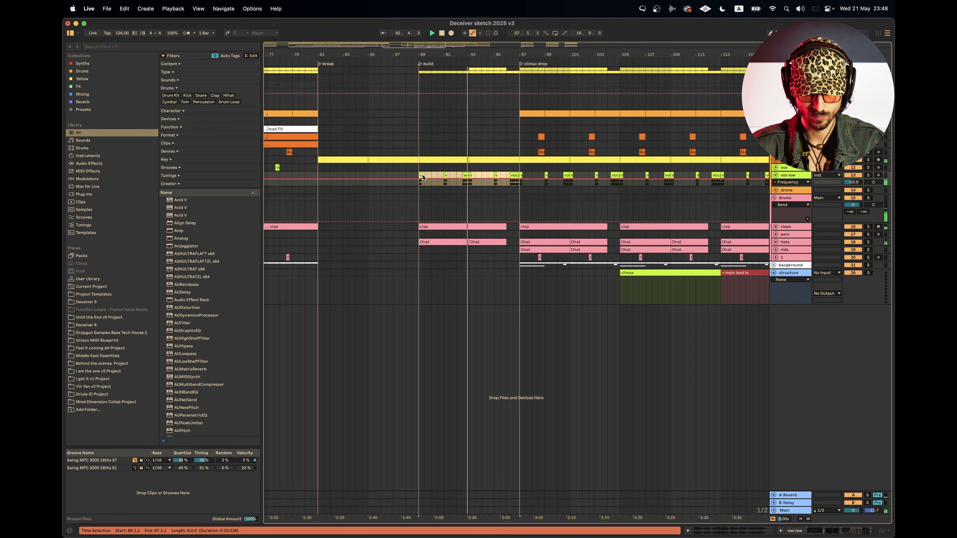
Step: Delete the one-beat vox low clip at bar 97, the start of the climax drop
left_click_drag(408, 177, 469, 170)
left_click(469, 182)
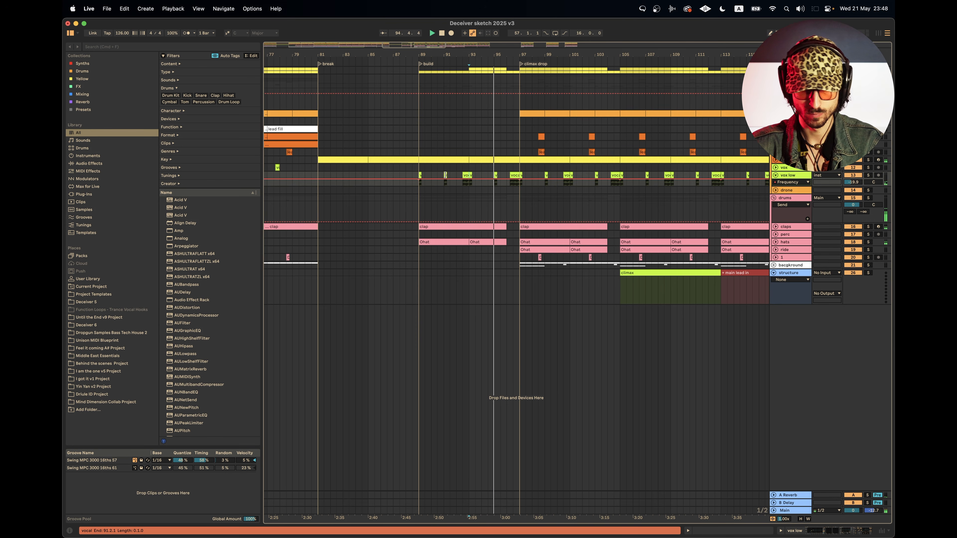
left_click(522, 177)
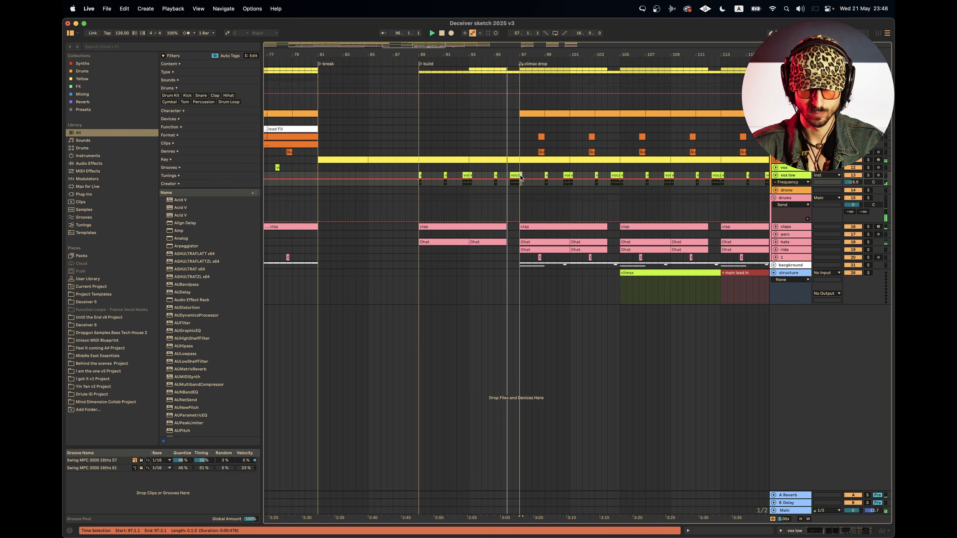
scroll(528, 150, "right", 3)
scroll(529, 151, "down", 2)
scroll(528, 150, "up", 2)
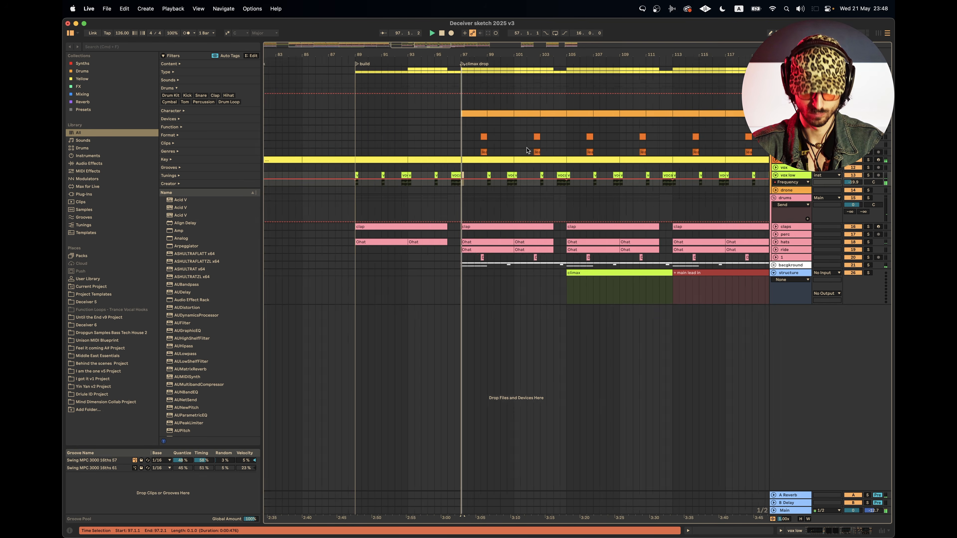
Step: Stop playback and delete the claps, hats and ride clips from bar 97 to bar 105
scroll(528, 151, "down", 3)
key("space")
left_click_drag(509, 250, 438, 227)
key("Delete")
Step: Play the transition from the build into the climax drop from bar 96
left_click(432, 211)
key("space")
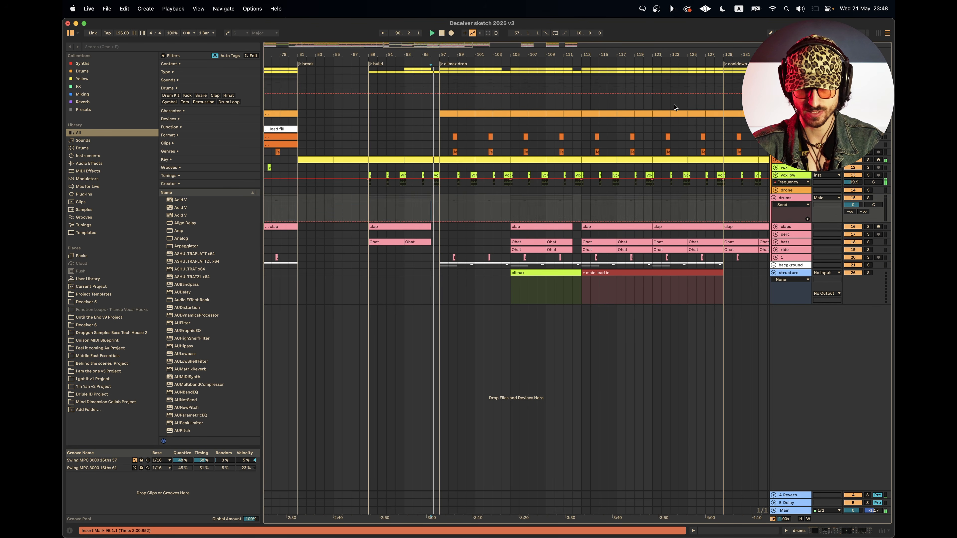
key("space")
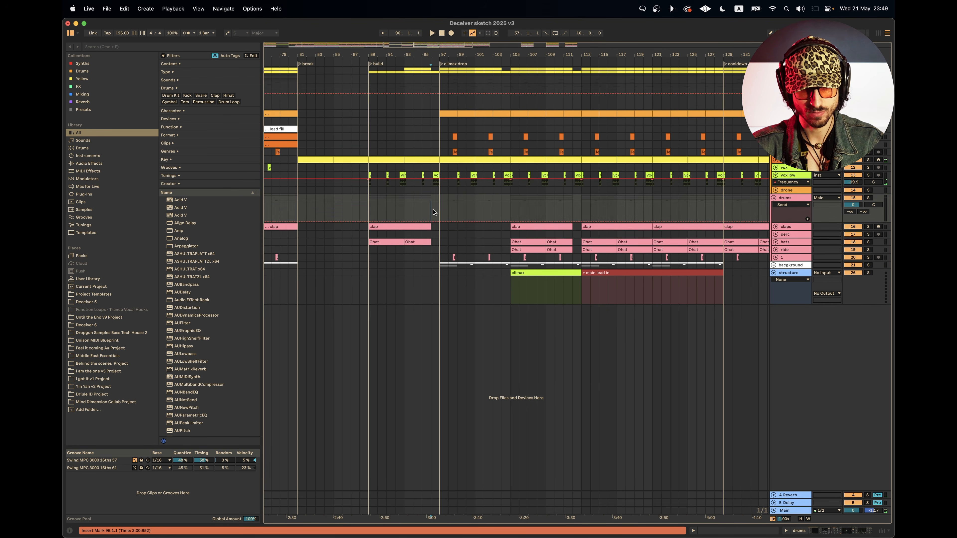
key("space")
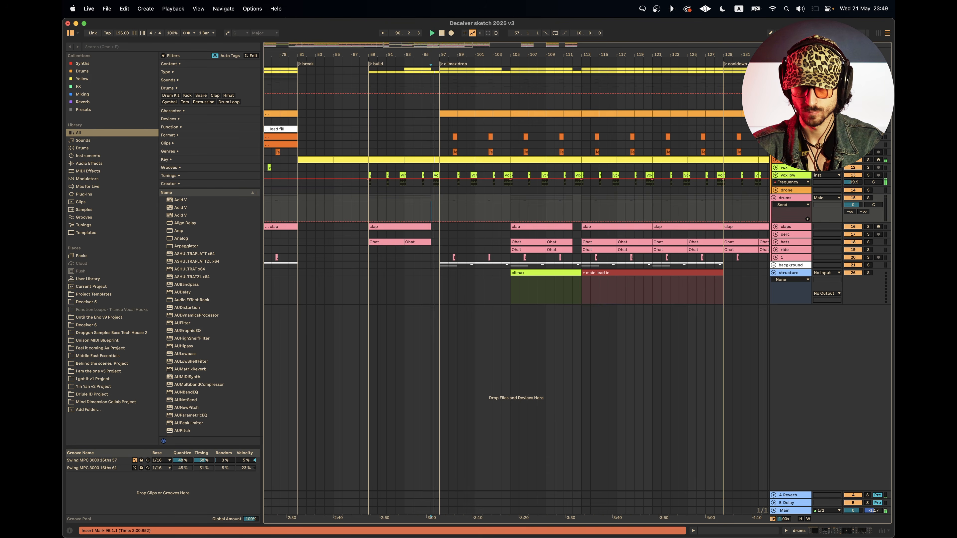
Step: Copy the claps-to-hats section of the minimal drop, bars 17 to 25, to the start of the climax drop at bar 97
scroll(530, 152, "down", 5)
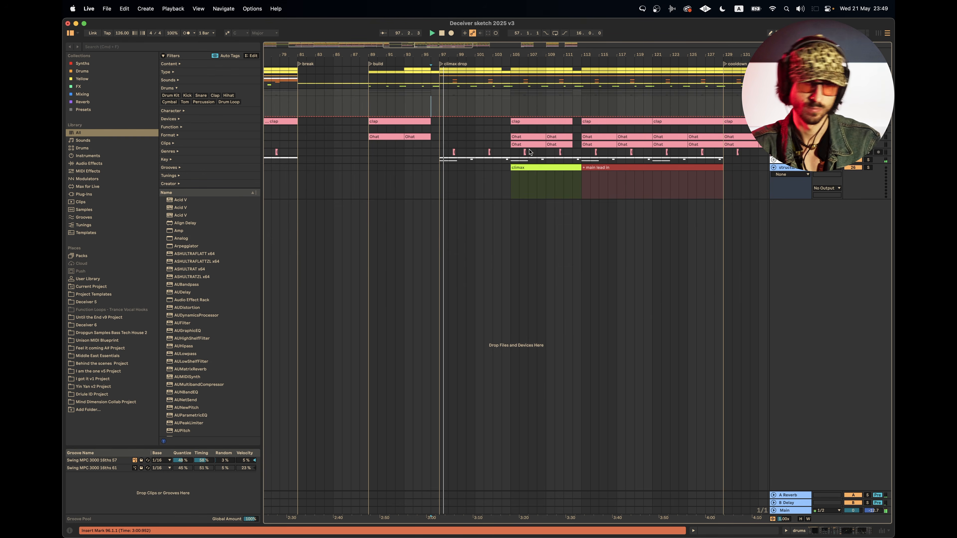
scroll(489, 121, "left", 10)
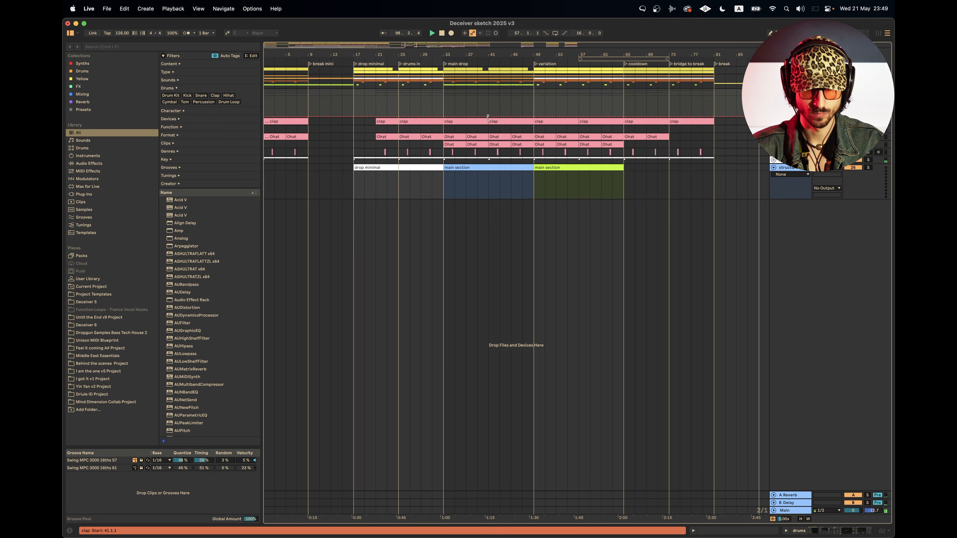
left_click_drag(353, 120, 397, 136)
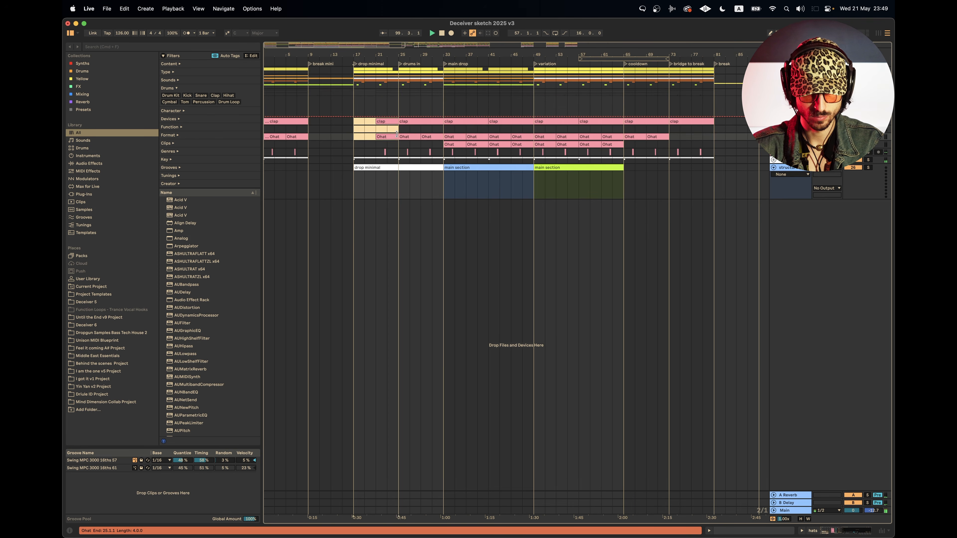
scroll(455, 129, "right", 10)
left_click(446, 122)
key("super+v")
key("super+z")
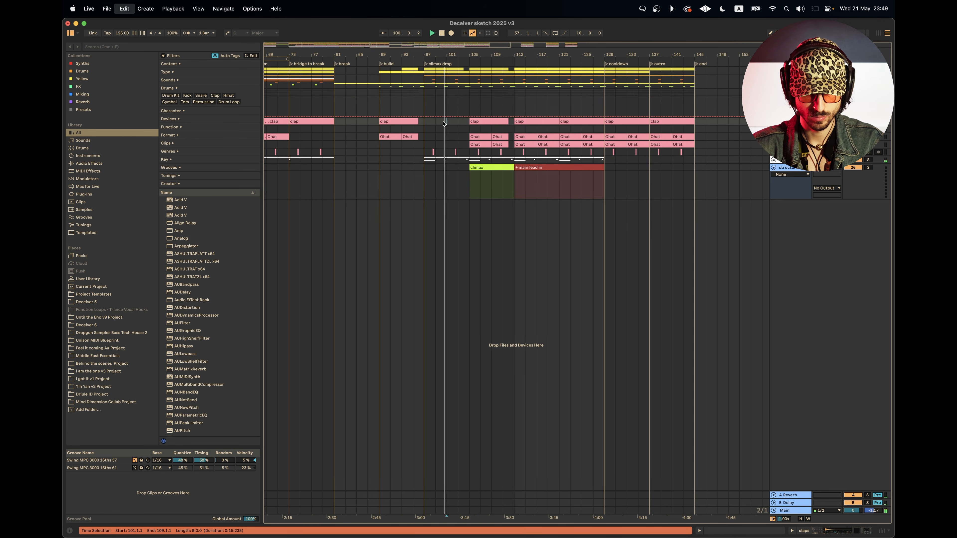
left_click(424, 121)
key("super+v")
scroll(424, 121, "up", 4)
key("super+z")
Step: Delete the pasted clap clip at bars 101 to 105, keeping the hats, and stop playback
left_click(493, 124)
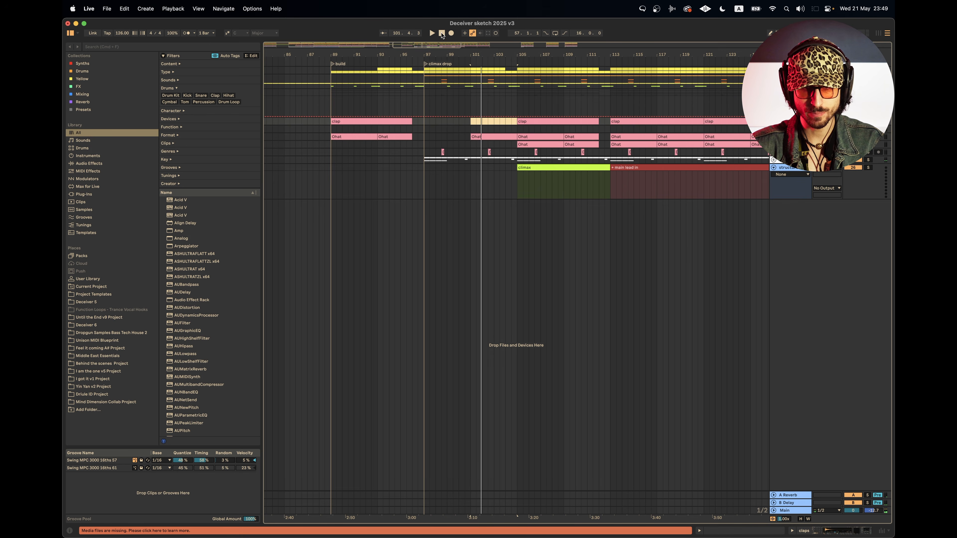
double_click(442, 34)
left_click(483, 136)
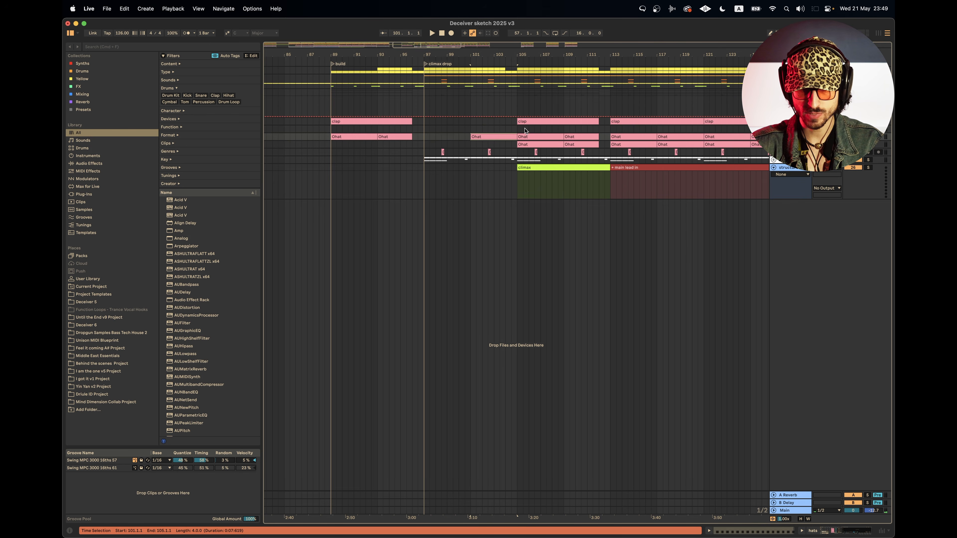
Step: Compare the drum and background layers of bars 17 to 33 with those at the start of the climax drop, bars 97 to 105
scroll(496, 131, "left", 15)
scroll(497, 130, "down", 5)
left_click_drag(335, 123, 405, 197)
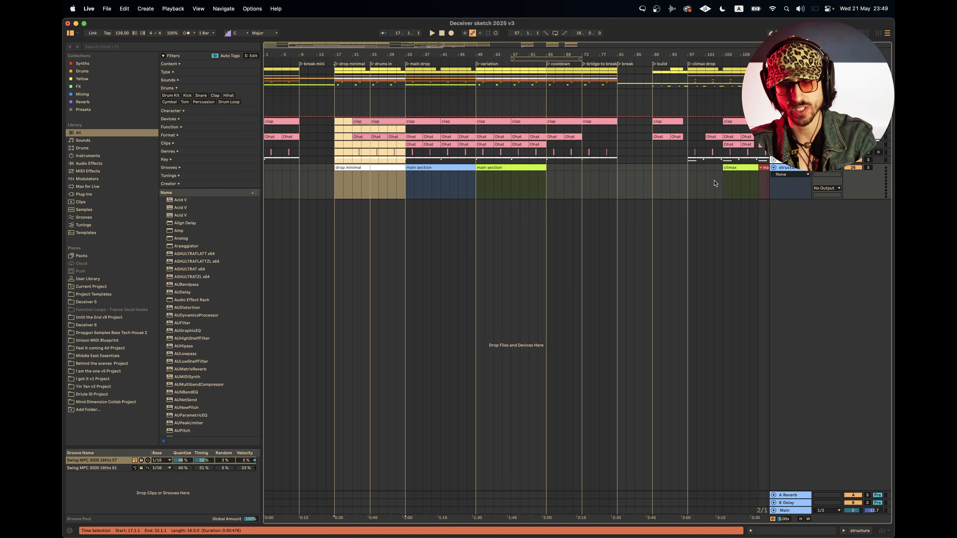
scroll(504, 167, "right", 8)
scroll(505, 166, "up", 5)
scroll(504, 167, "right", 8)
scroll(503, 166, "down", 1)
left_click_drag(387, 128, 549, 189)
left_click(388, 160)
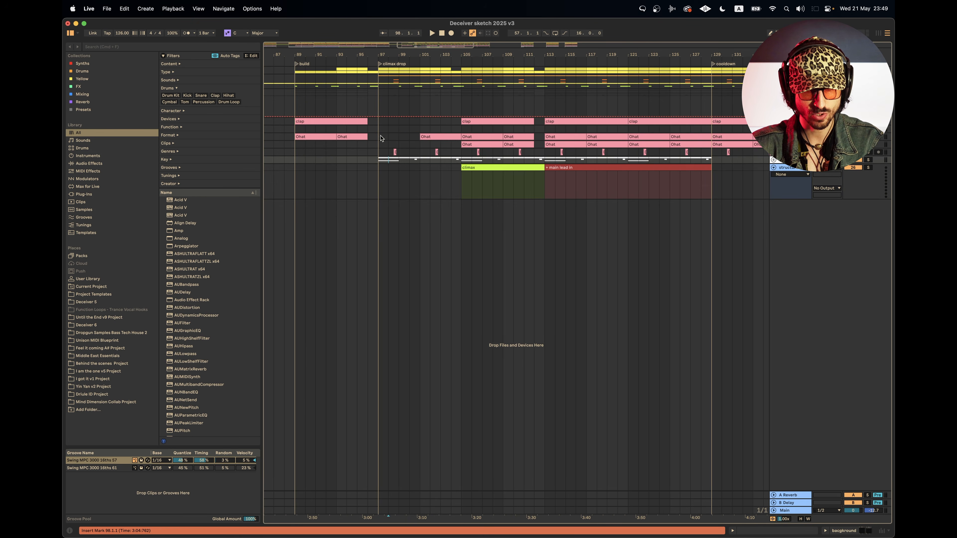
left_click_drag(382, 124, 462, 155)
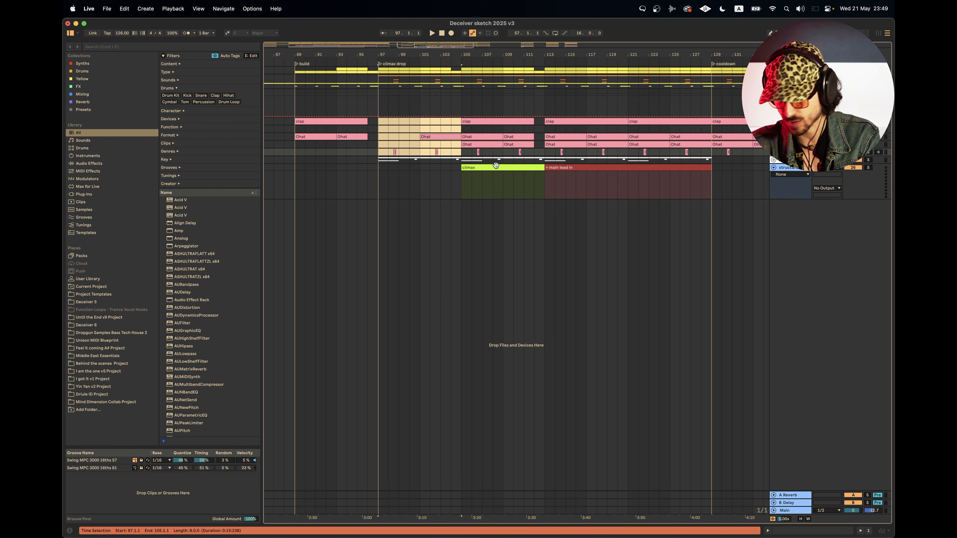
Step: Delete the ride clips and the short clips on drum track 1 from the cooldown and outro, bars 129 to 145
scroll(496, 166, "right", 5)
scroll(496, 166, "down", 3)
scroll(496, 165, "right", 3)
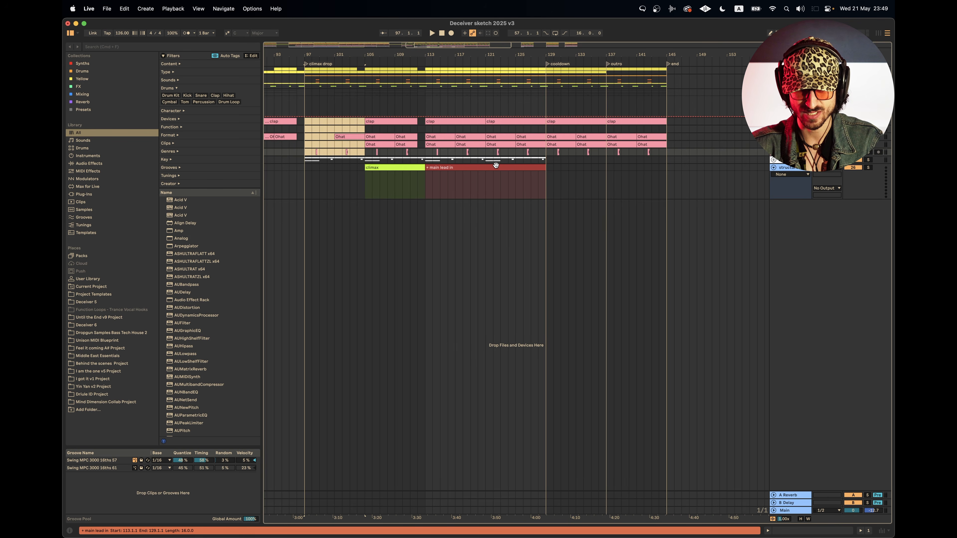
left_click(556, 143)
left_click(597, 146, "shift")
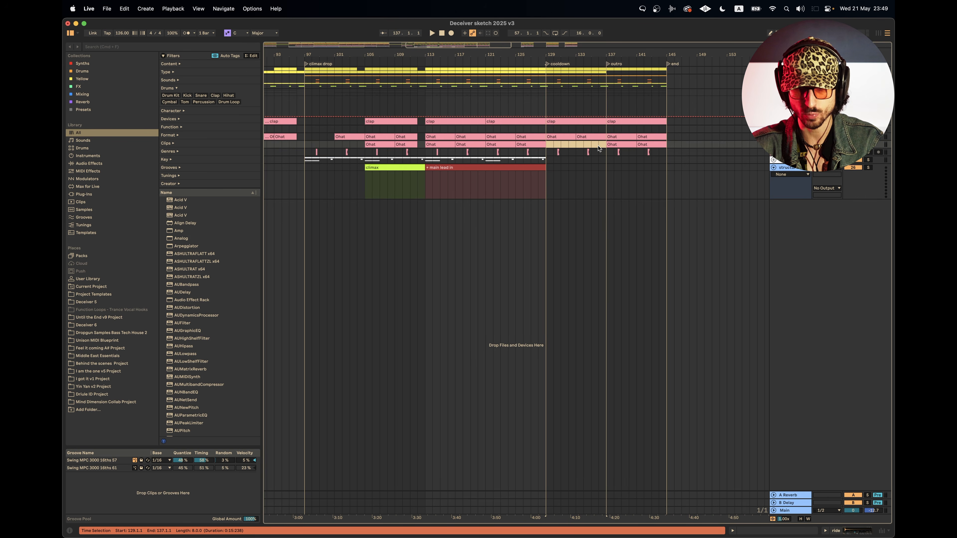
left_click(658, 145)
key("Delete")
left_click(652, 136)
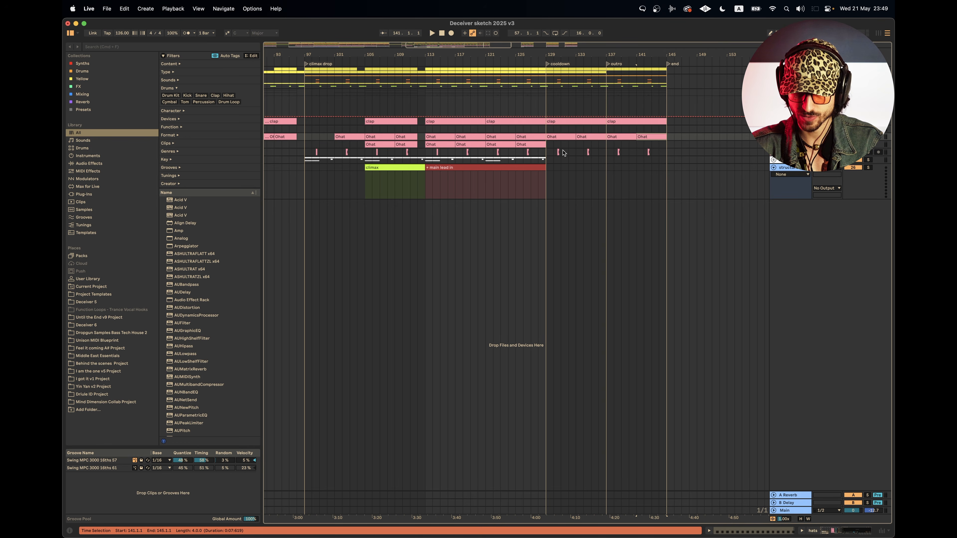
left_click_drag(548, 152, 664, 154)
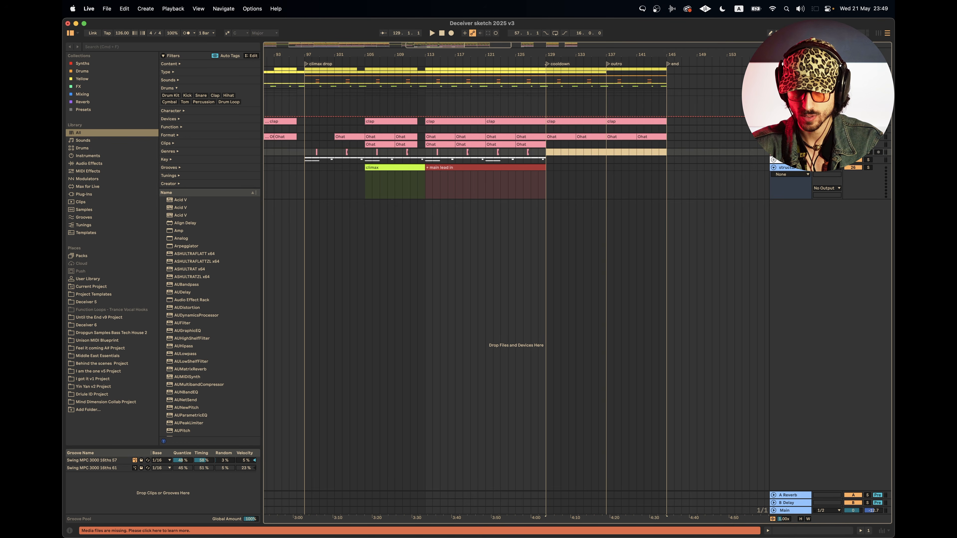
Step: Expand the inst group and delete the pluck fill, rev lead and vox low clips from bars 129 to 145
left_click(774, 78)
left_click_drag(664, 153, 546, 136)
left_click_drag(547, 182, 666, 182)
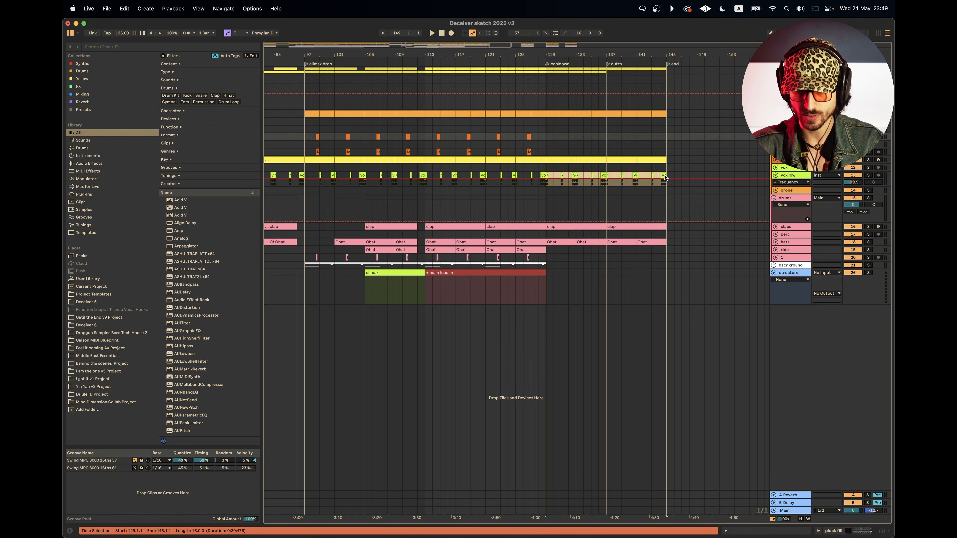
Step: Collapse the inst group and play the transition into the cooldown around bar 129
left_click(547, 123)
key("Left")
key("space")
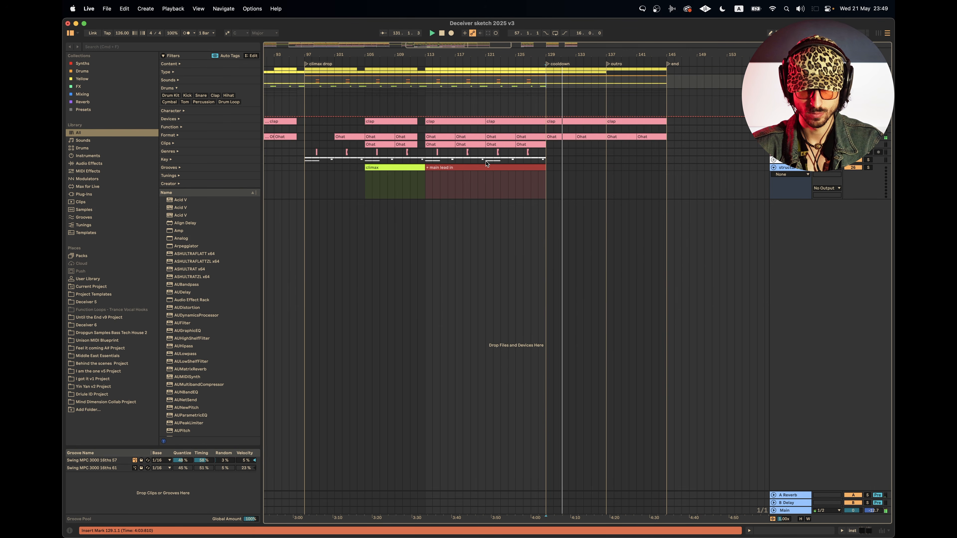
Step: Duplicate the background clips of bars 121 to 129 into the cooldown and select the background track from bar 136 to 145
left_click_drag(485, 160, 544, 163)
key("super+d")
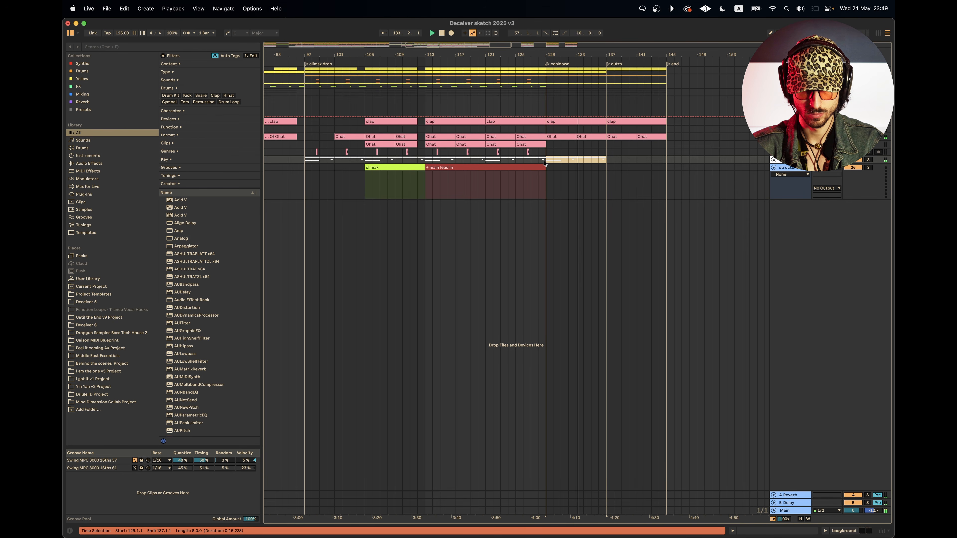
left_click_drag(599, 160, 663, 160)
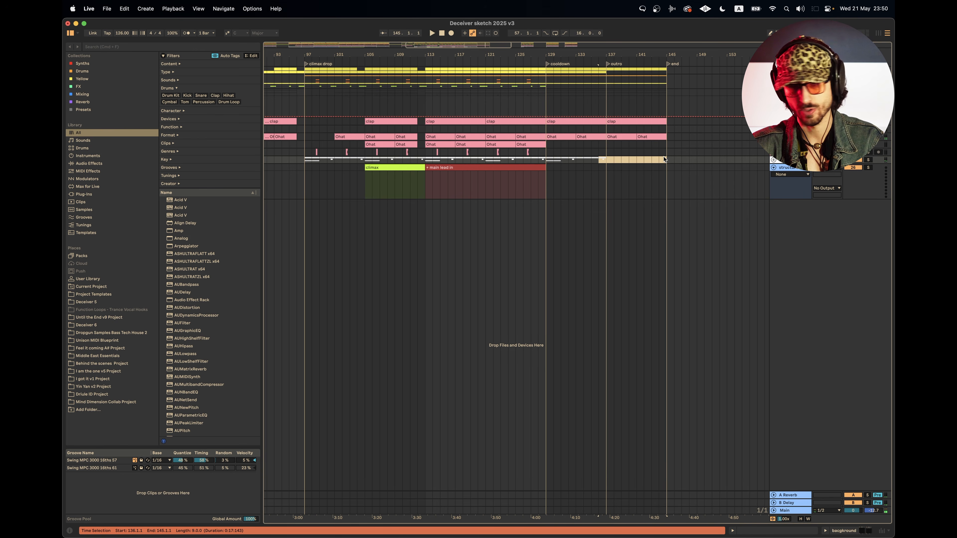
Step: Return to the start of the arrangement and play the intro from bar 1
scroll(664, 159, "left", 15)
left_click(300, 85)
scroll(302, 87, "up", 4)
scroll(302, 86, "left", 1)
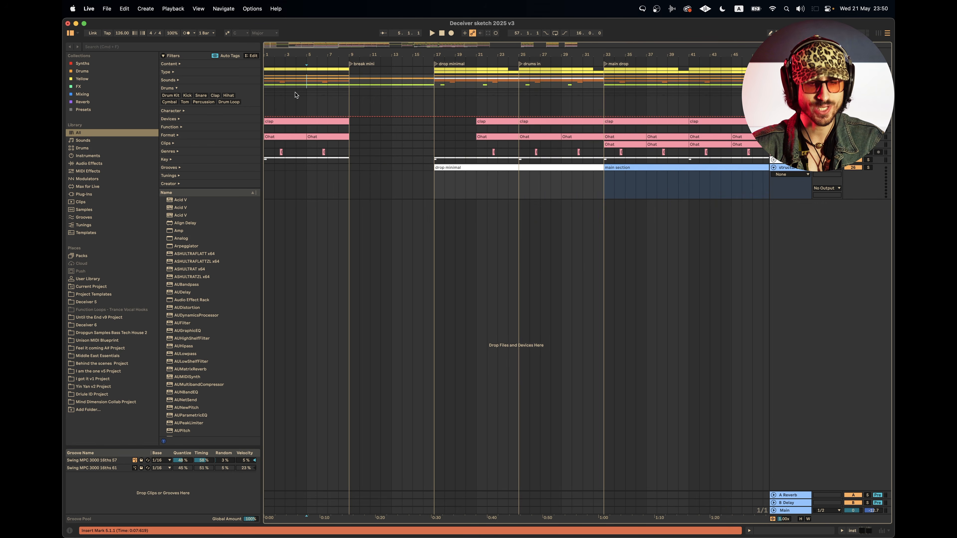
left_click(267, 82)
key("space")
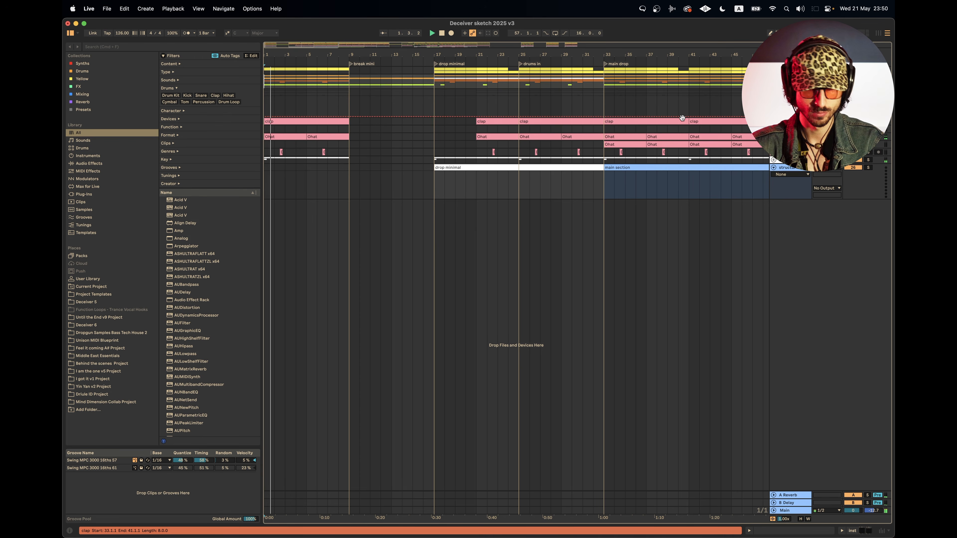
Step: Delete the intro's vocal clip on the vox track, bars 1 to 9, and resume playback from bar 7
scroll(682, 118, "up", 5)
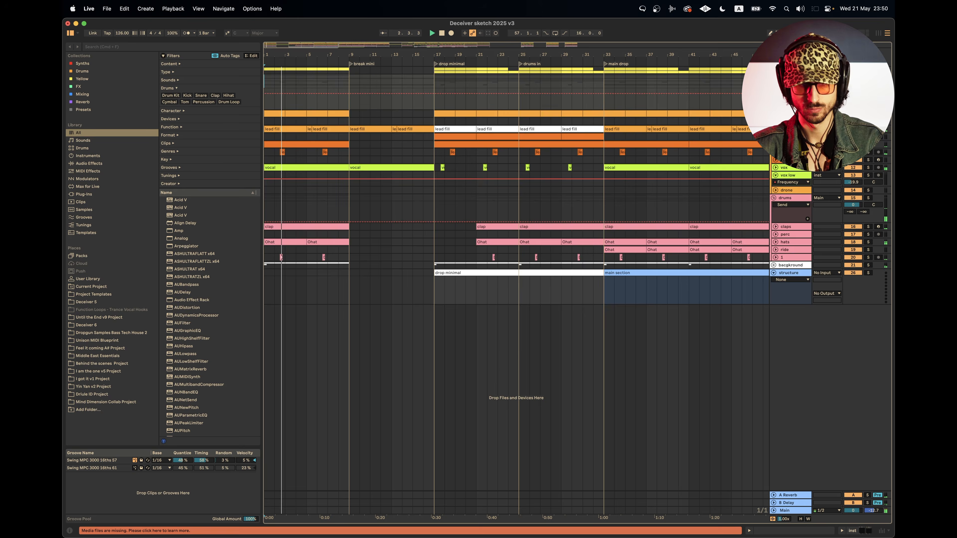
left_click(320, 169)
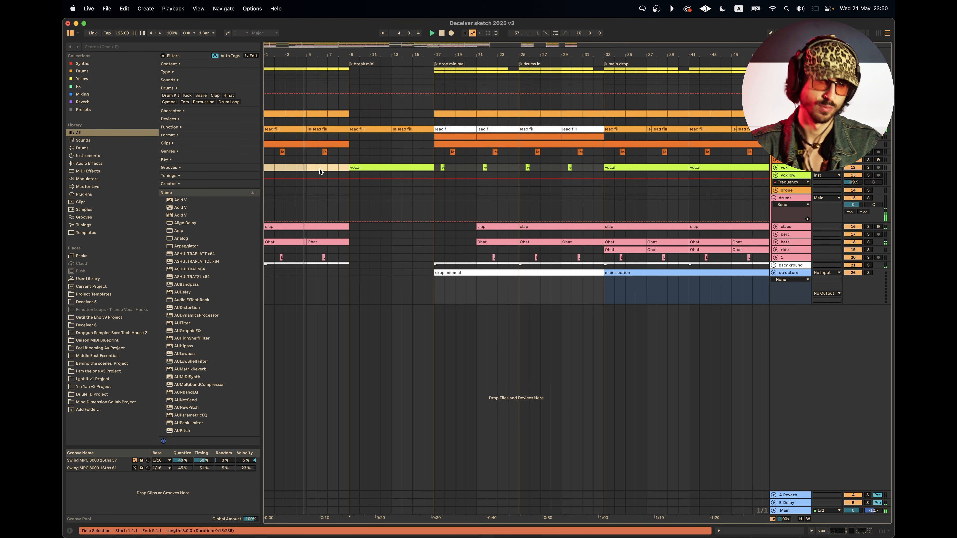
key("space")
left_click(326, 166)
key("space")
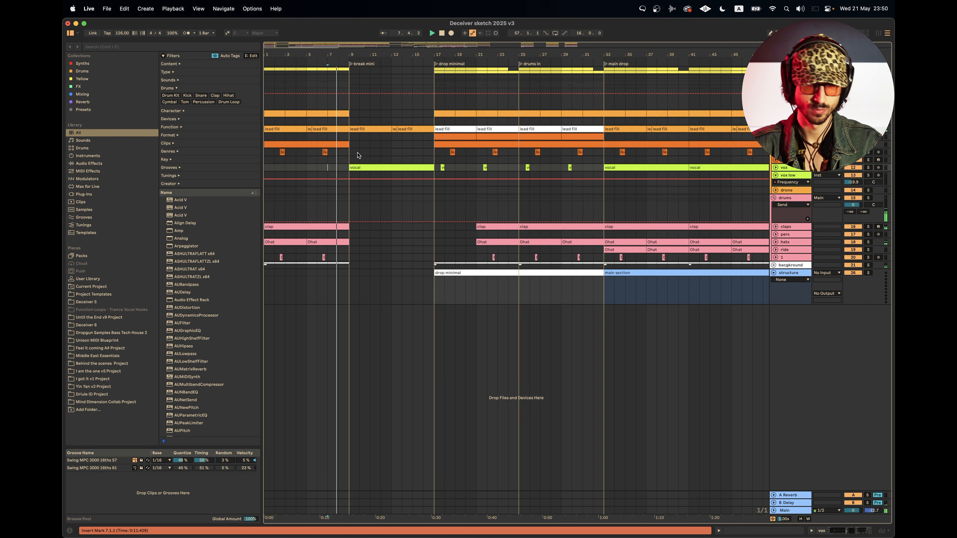
Step: Copy the bass clip from bar 17 back to bar 9 and duplicate it to fill the break mini up to bar 17
scroll(377, 158, "up", 5)
left_click_drag(446, 174, 360, 180)
key("super+d")
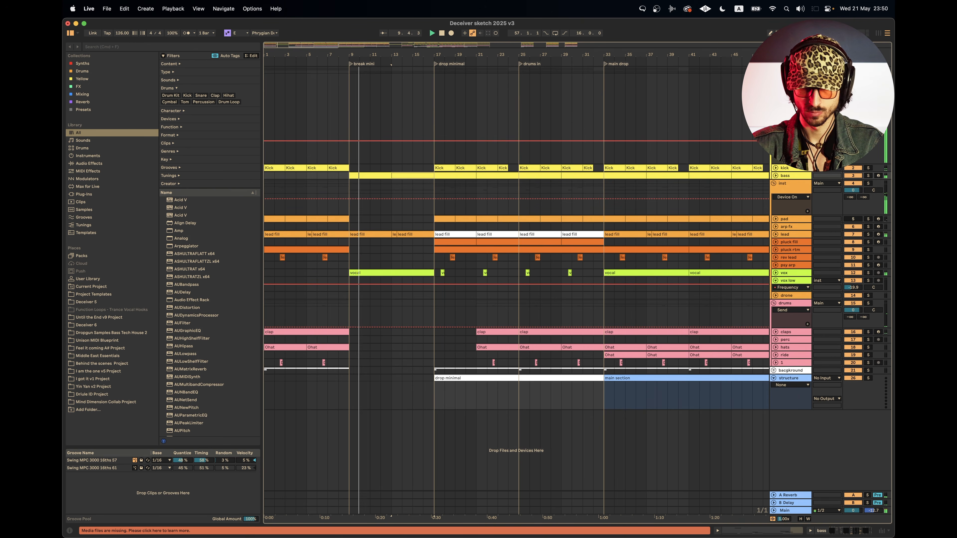
Step: Raise the low group's Auto Filter automation across bars 9 to 17, drop it back at bar 17, and play the transition
double_click(788, 70)
key("space")
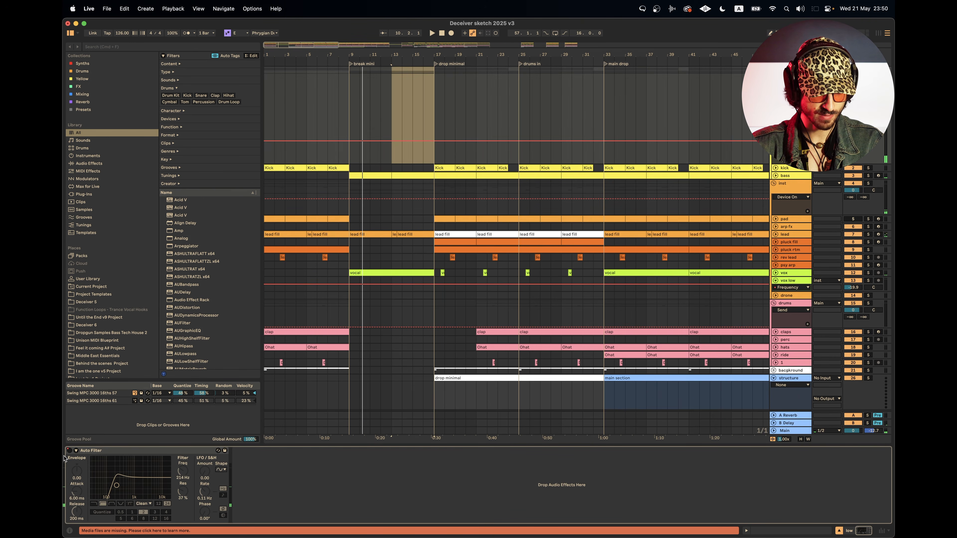
left_click(351, 142)
left_click_drag(392, 141, 350, 97)
left_click_drag(432, 97, 438, 140)
key("space")
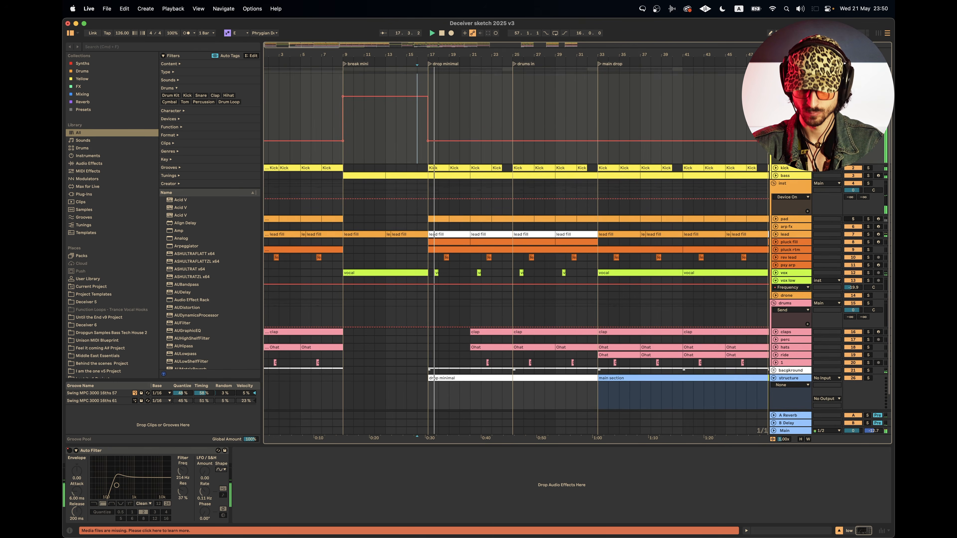
Step: Collapse the drums group and enable Realphones on the Main track, with its plug-in window open below the arrangement
scroll(774, 200, "down", 5)
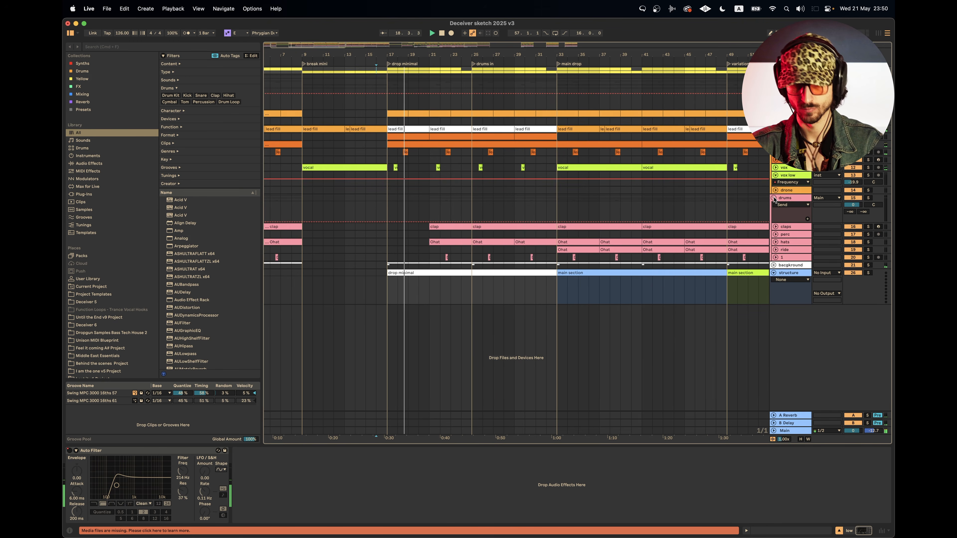
left_click(774, 199)
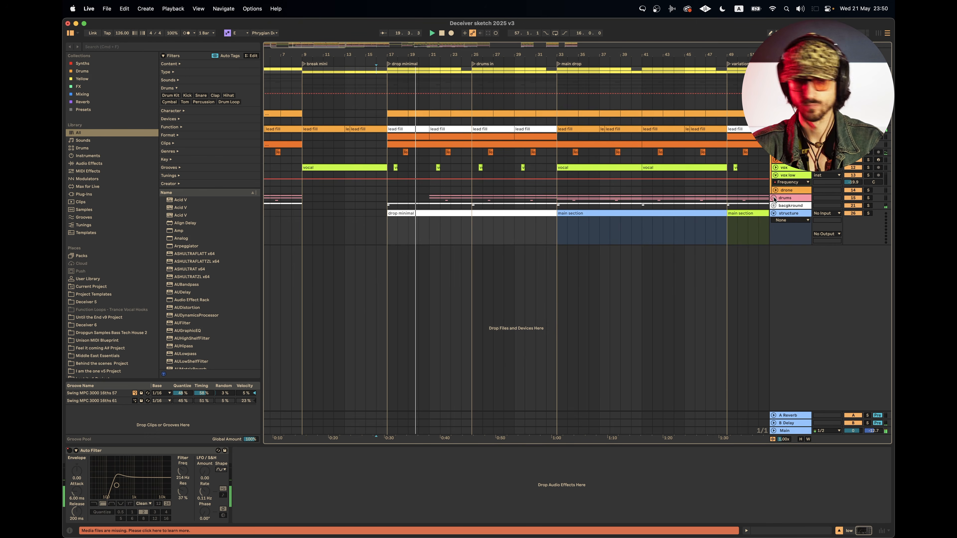
left_click(786, 431)
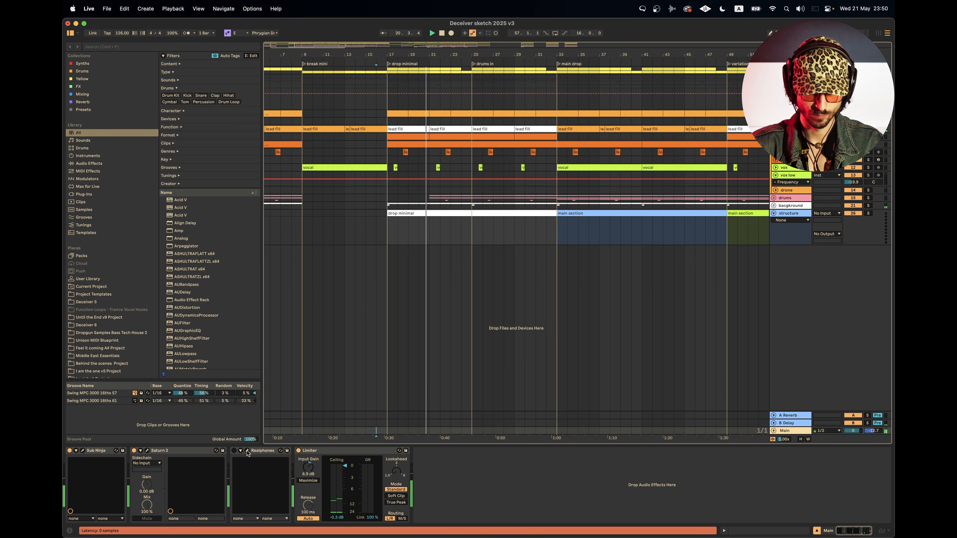
left_click(247, 451)
left_click_drag(361, 93, 650, 287)
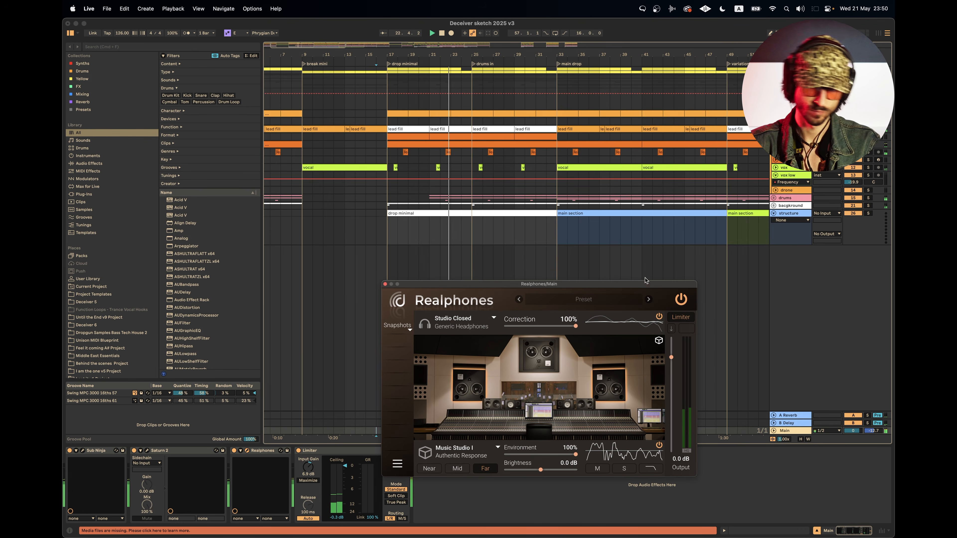
Step: Select bar 24 of the drums group, just before the drums in section
left_click_drag(461, 198, 472, 199)
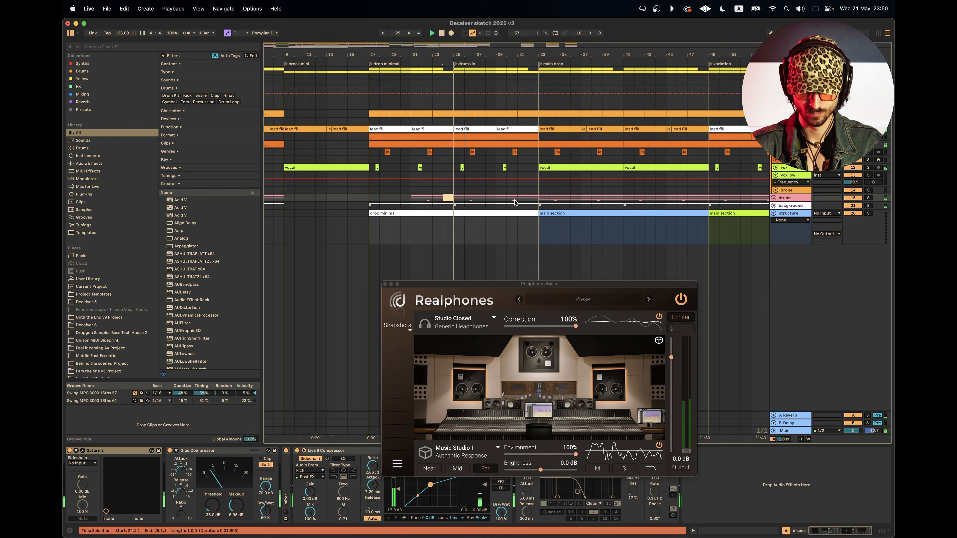
scroll(514, 202, "right", 3)
scroll(514, 202, "down", 3)
scroll(527, 203, "right", 5)
scroll(541, 203, "down", 2)
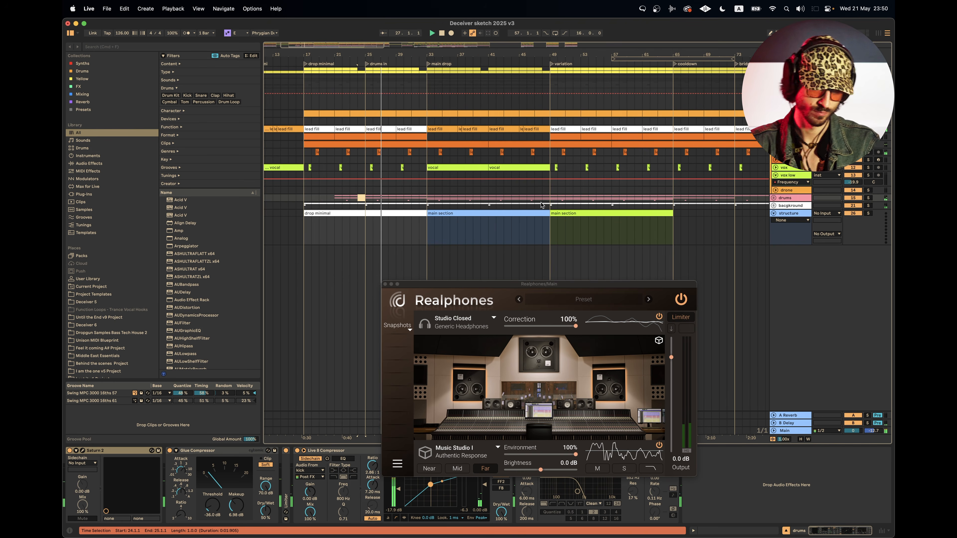
Step: Collapse the inst group and unfold the bass track to examine its Filter 1 Freq automation around the build and climax drop
left_click(773, 78)
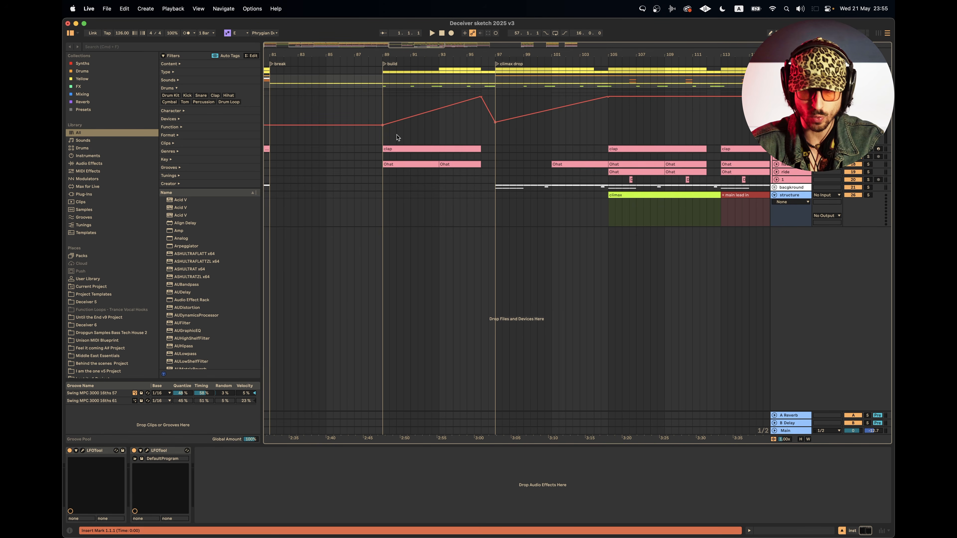
scroll(397, 137, "up", 3)
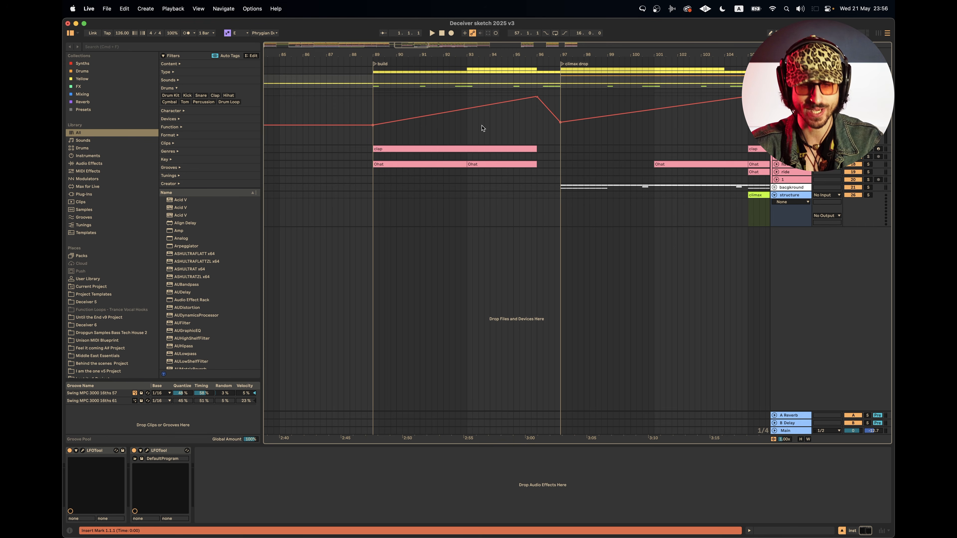
scroll(833, 245, "up", 5)
scroll(833, 245, "left", 2)
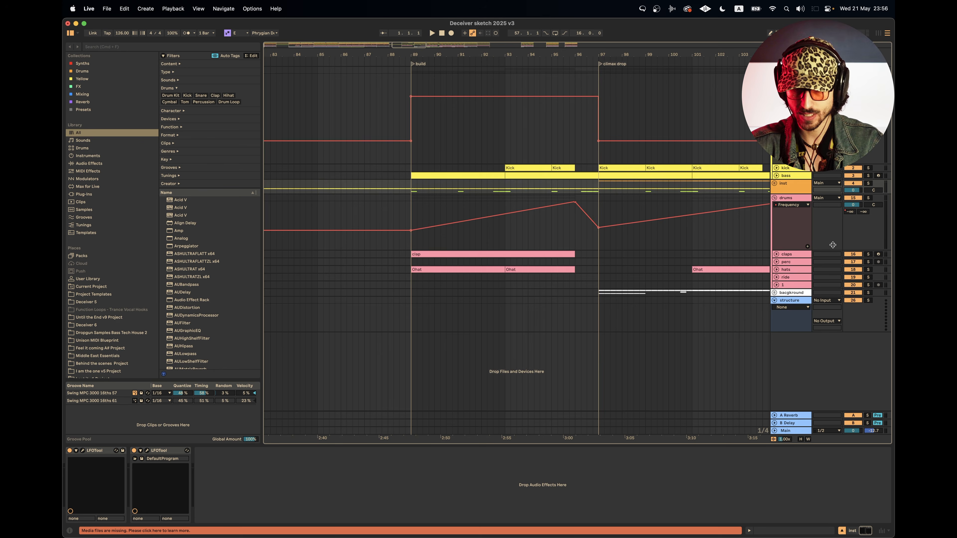
left_click(780, 177)
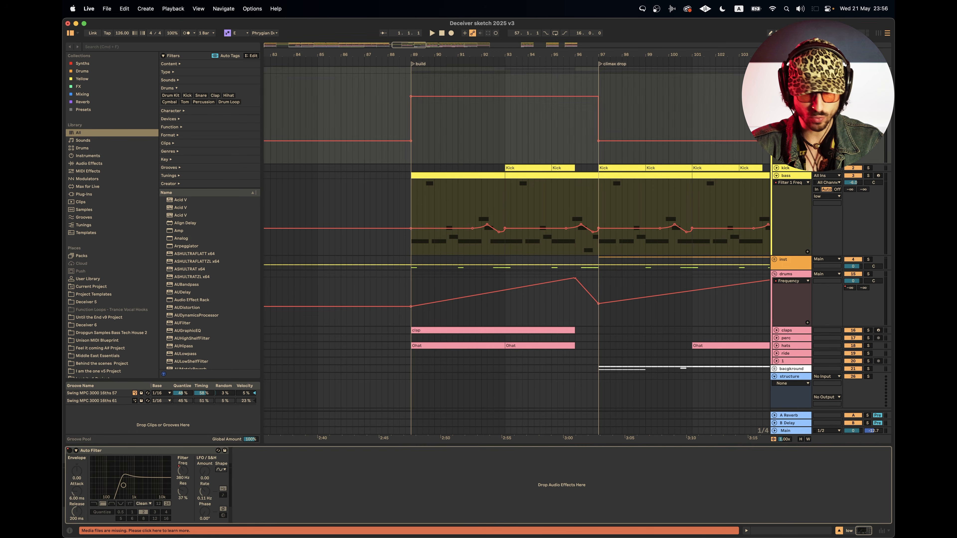
Step: Display the low group's Auto Filter on/off automation, followed by its filter frequency automation, around the build
right_click(70, 451)
left_click(87, 454)
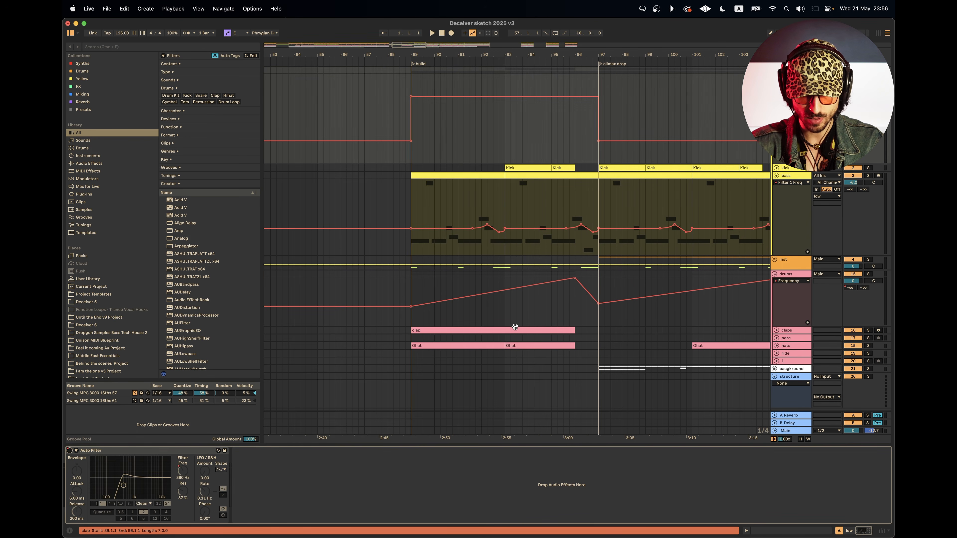
scroll(513, 327, "right", 4)
right_click(184, 472)
left_click(204, 476)
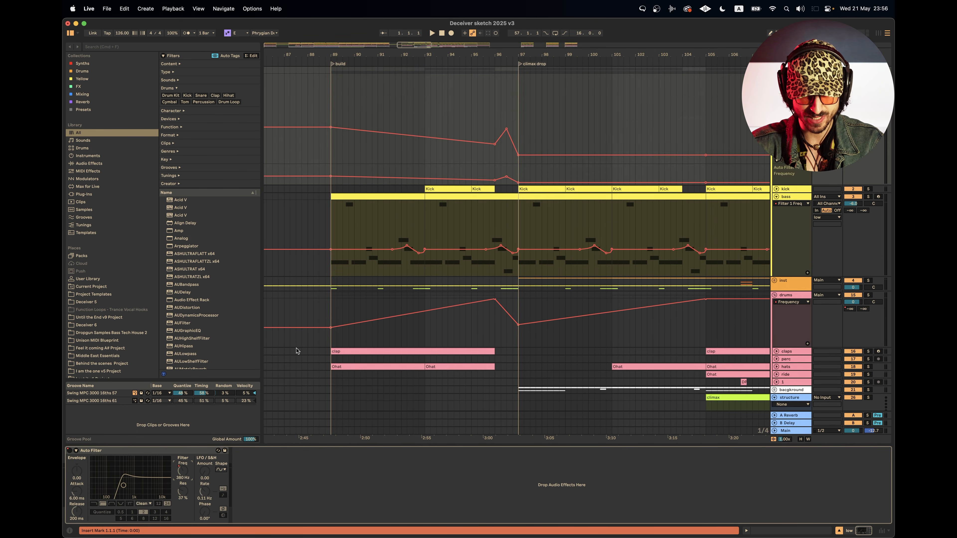
Step: Select the low group's filter frequency automation across the build from bar 89, and place the insert marker at bar 89
left_click_drag(330, 105, 496, 118)
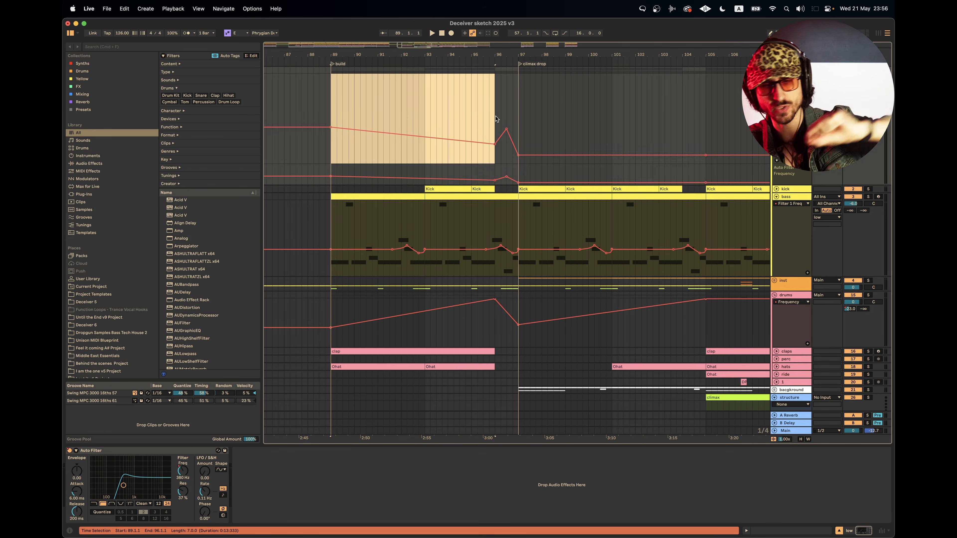
left_click_drag(495, 113, 518, 114)
scroll(518, 113, "left", 2)
scroll(517, 114, "down", 1)
left_click(375, 120)
scroll(672, 207, "left", 2)
scroll(672, 207, "down", 1)
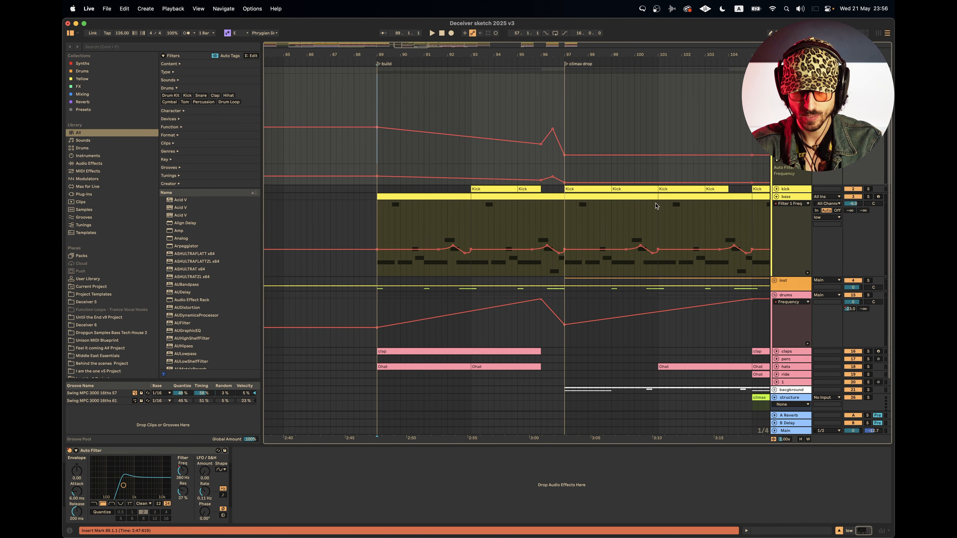
Step: Select the bass track from bar 89 to the end of the build, and fold the track
left_click_drag(384, 186, 578, 184)
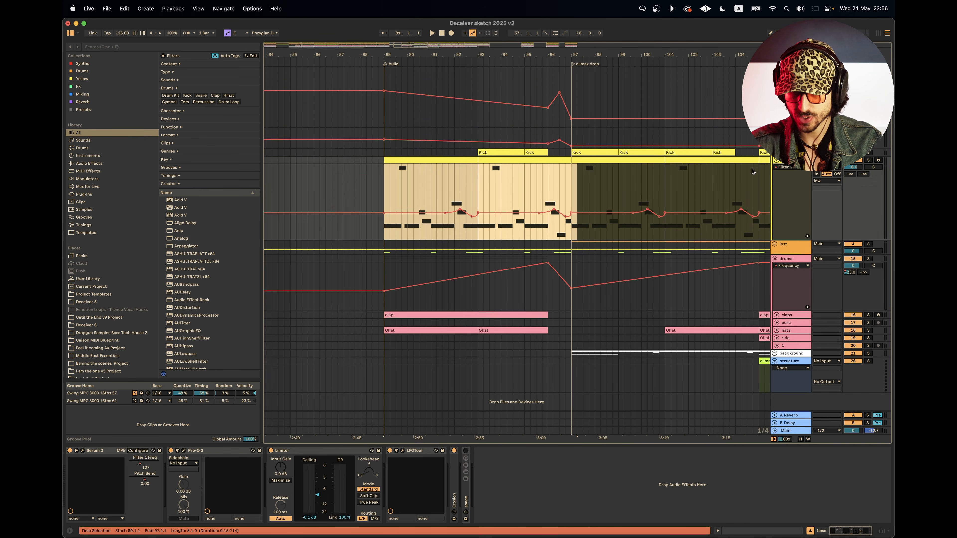
left_click(777, 160)
scroll(631, 198, "right", 1)
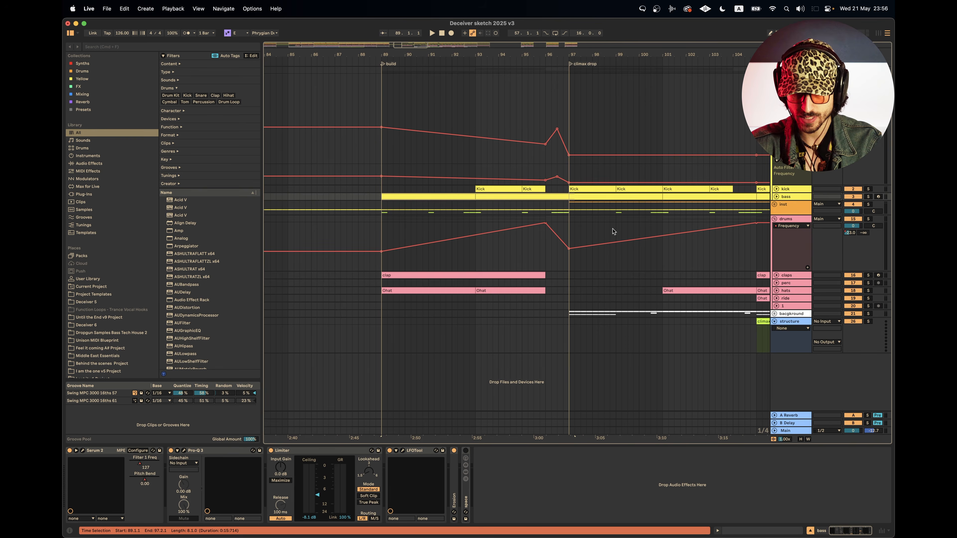
Step: Examine the drums group's Auto Filter frequency automation from bar 89, and switch its lane to the A-Reverb send automation
left_click(793, 221)
left_click(633, 470)
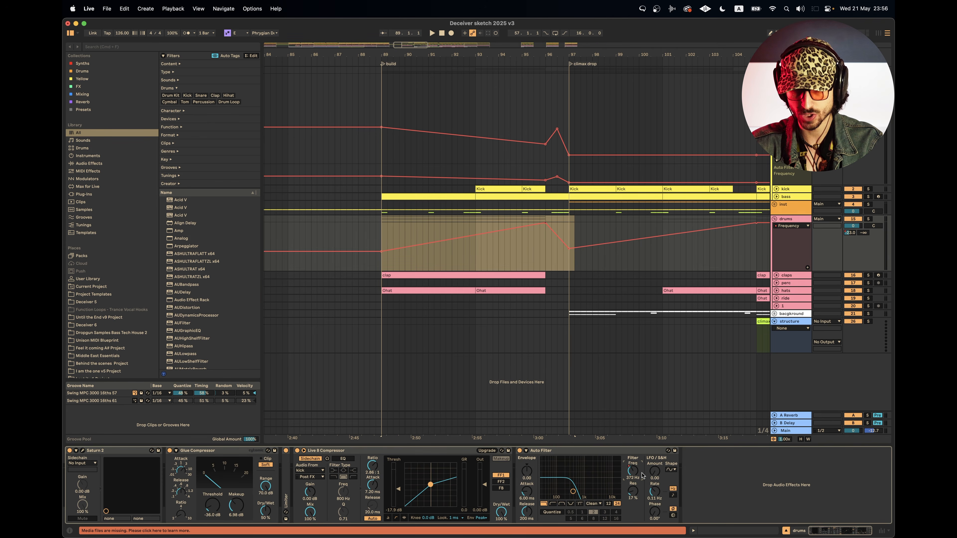
left_click(382, 251)
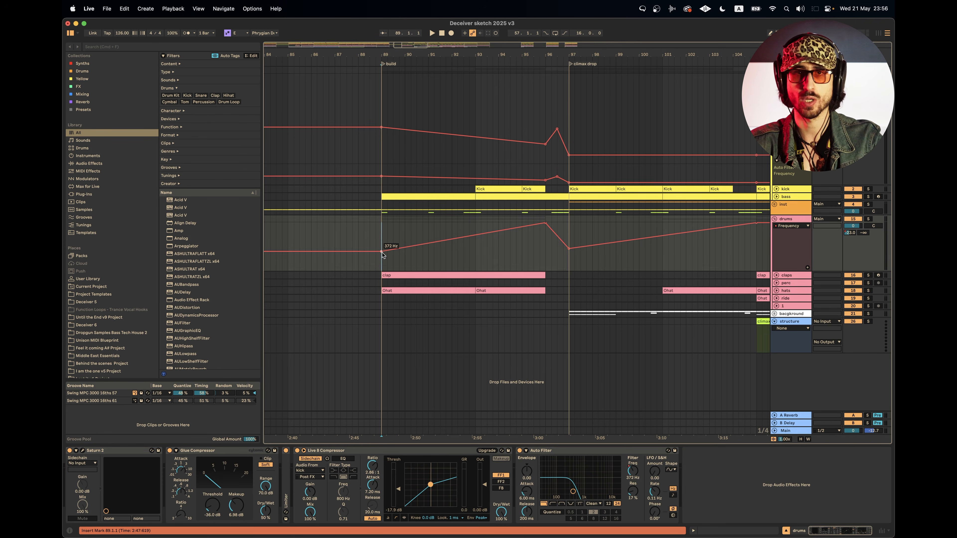
left_click(849, 233)
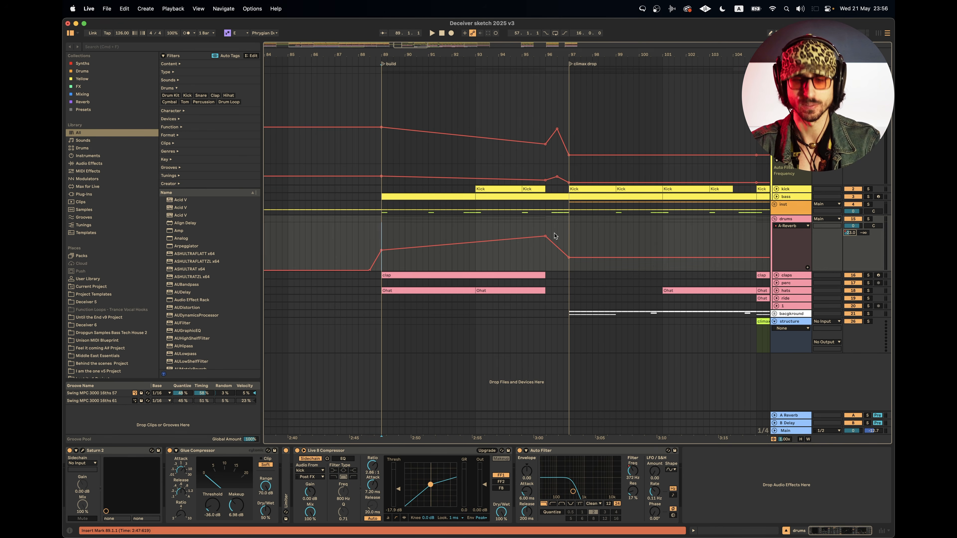
Step: Rename the climax drop locator at bar 97 to minimal
scroll(645, 177, "right", 2)
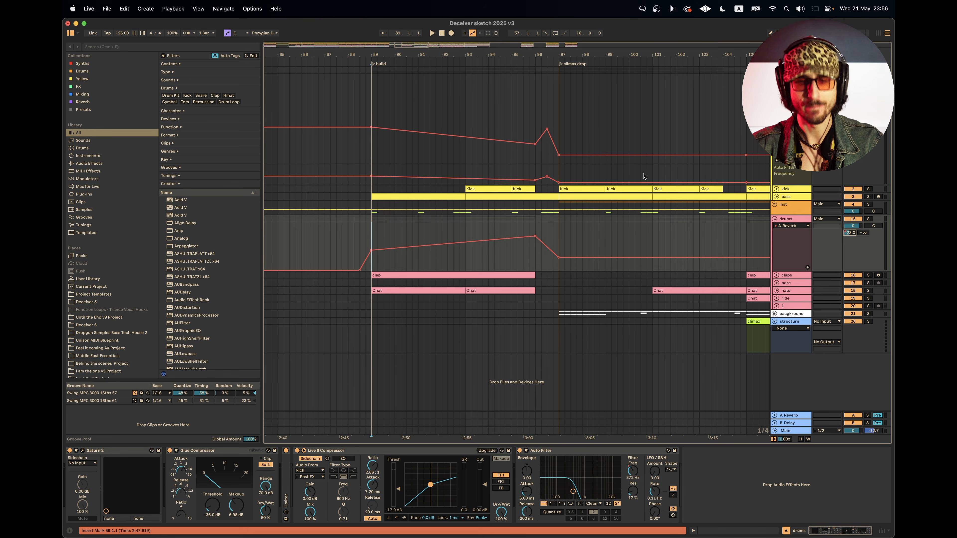
right_click(561, 64)
left_click(572, 74)
type("minimal")
key("Return")
scroll(748, 325, "left", 5)
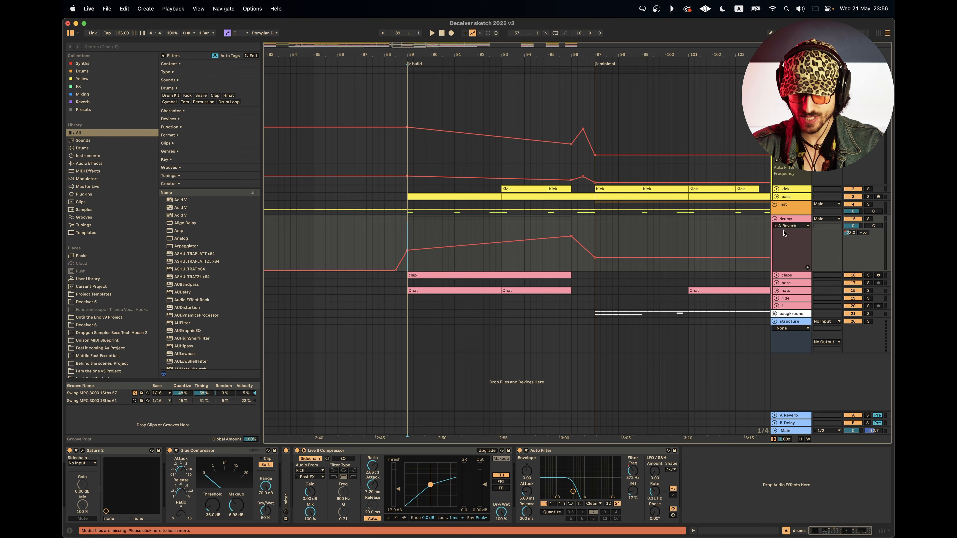
Step: Unfold the inst group and select bars 89 to 97 of the psy arp's A-Reverb send automation
left_click(775, 204)
scroll(683, 267, "down", 3)
scroll(683, 267, "right", 1)
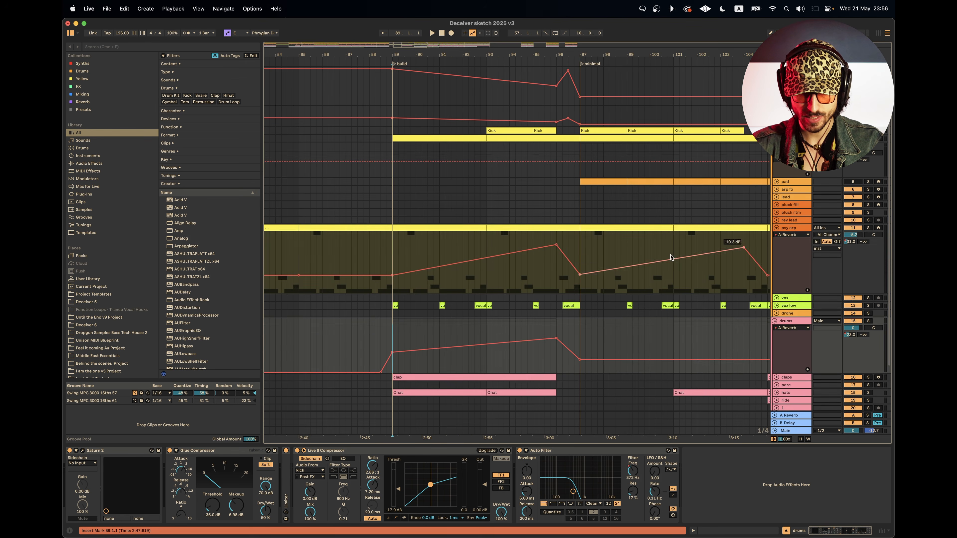
scroll(670, 257, "down", 5)
scroll(671, 257, "right", 1)
left_click_drag(382, 189, 565, 189)
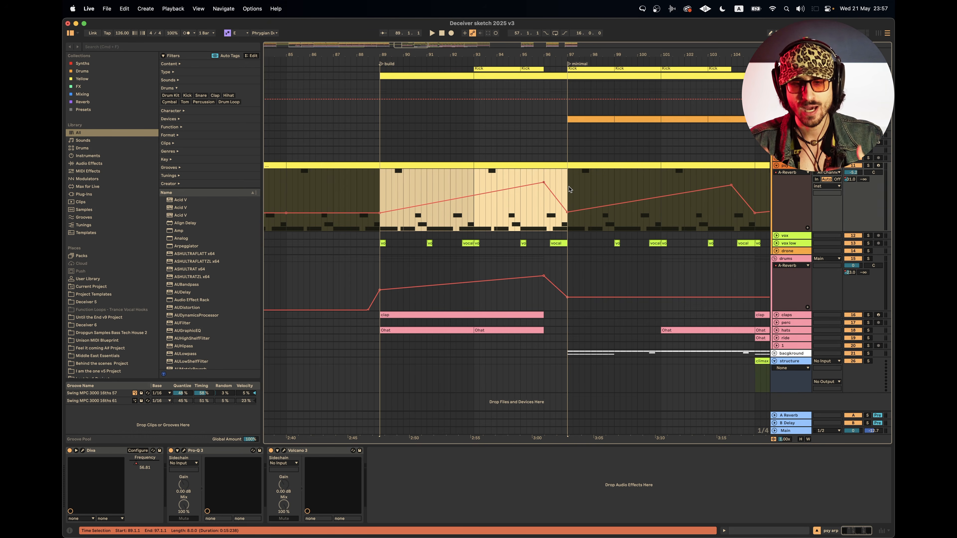
scroll(570, 189, "left", 2)
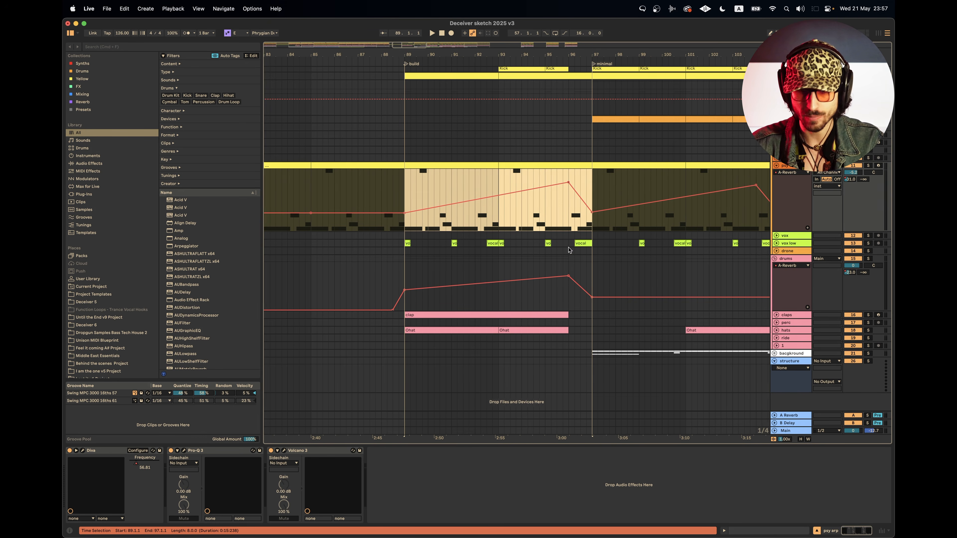
Step: Unfold the vox low track to examine its frequency automation, and show its device chain
left_click(777, 244)
scroll(652, 267, "right", 3)
scroll(652, 267, "down", 2)
scroll(653, 267, "right", 1)
scroll(652, 267, "down", 1)
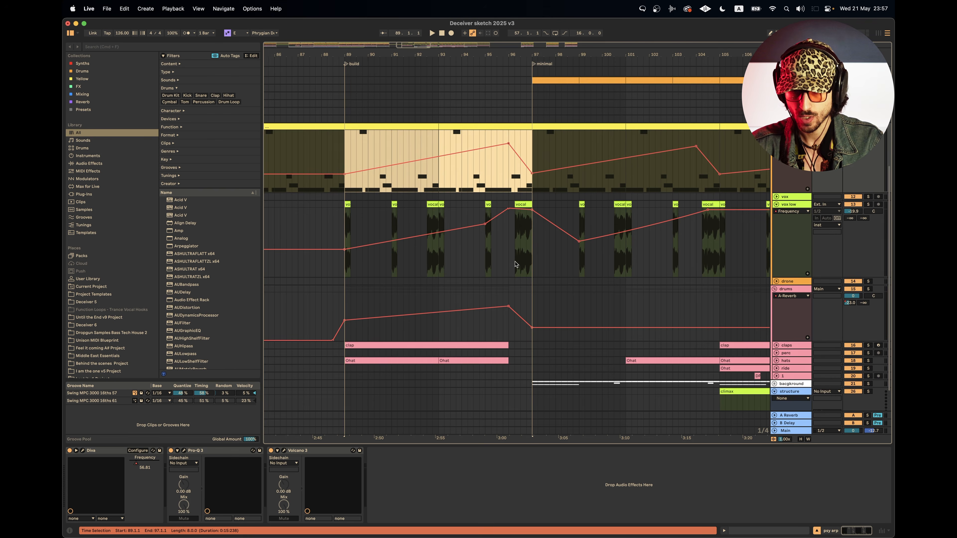
left_click(801, 206)
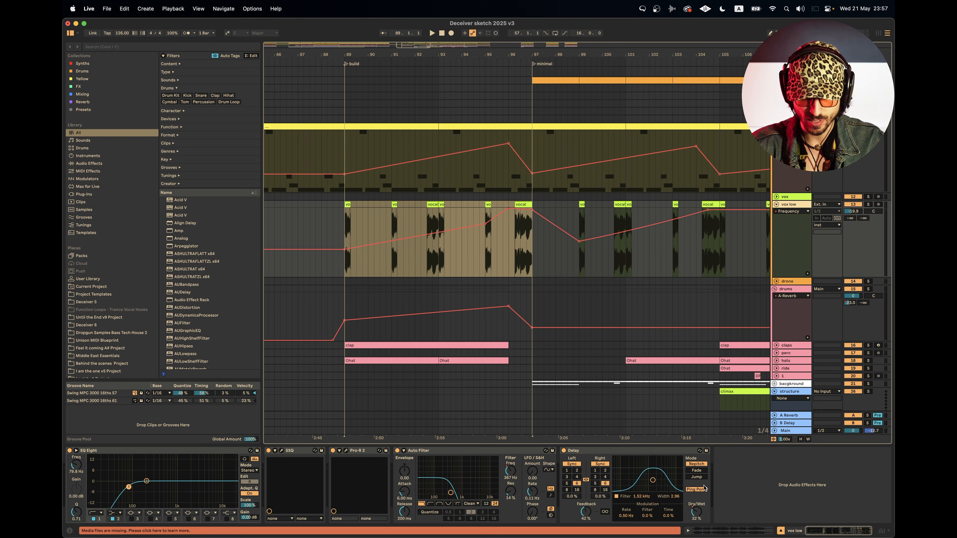
Step: Hide the device view and reduce the heights of the psy arp and vox low tracks
scroll(588, 309, "up", 3)
scroll(588, 309, "left", 1)
left_click(780, 531)
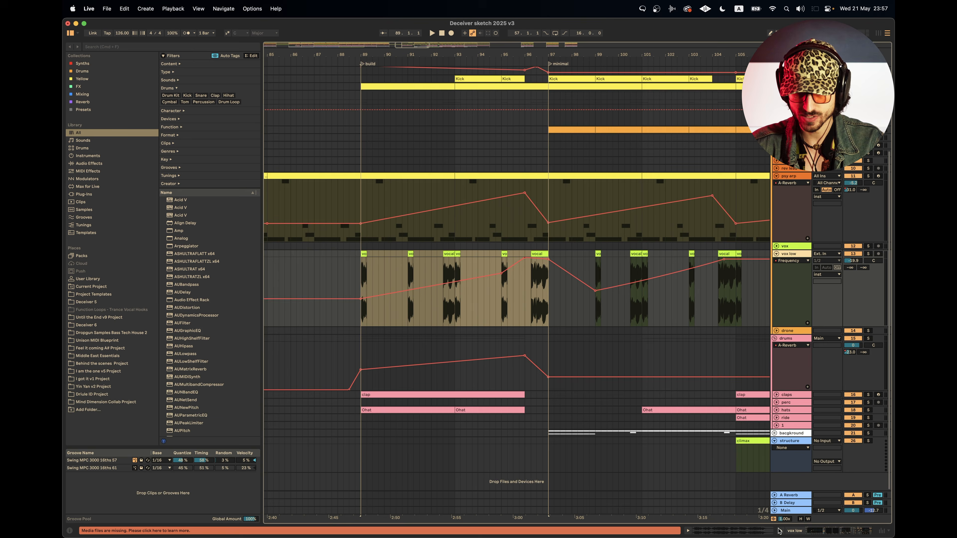
scroll(779, 235, "up", 4)
scroll(786, 259, "left", 1)
left_click(798, 285)
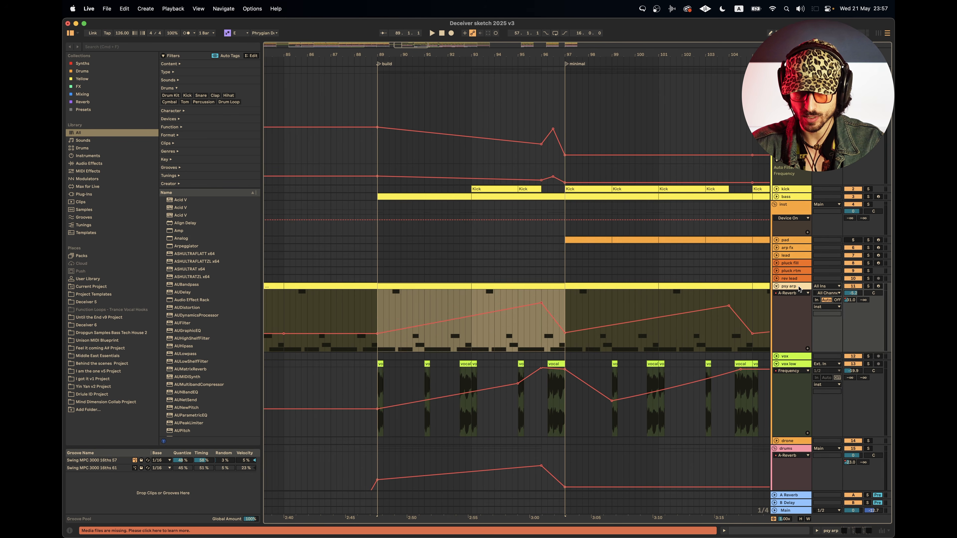
left_click(804, 343)
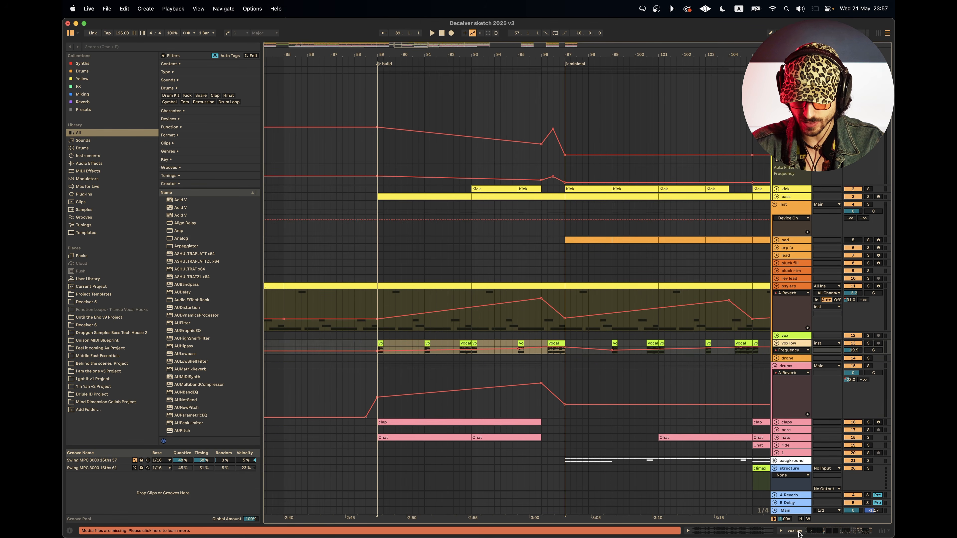
scroll(794, 347, "up", 3)
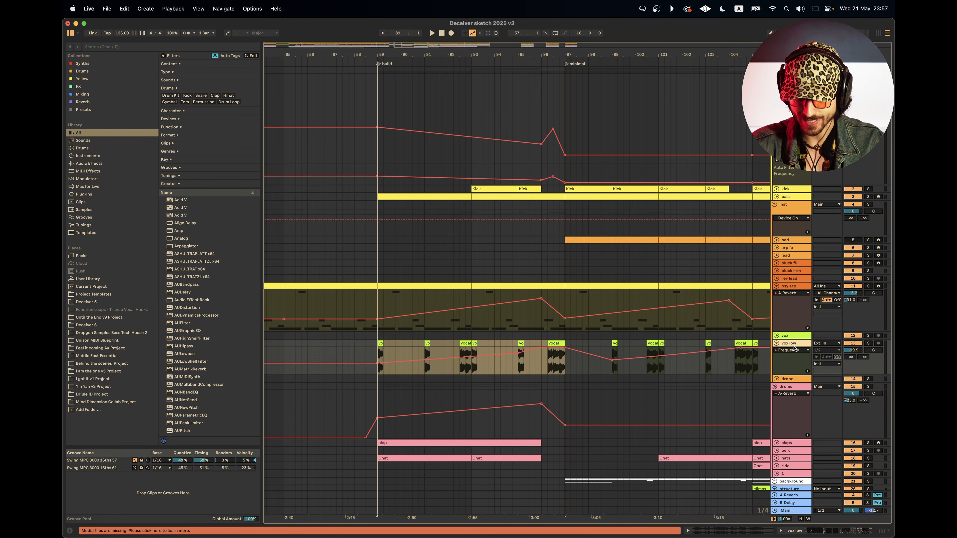
Step: Open the Realphones plug-in window from the Main track and move it over the browser
double_click(798, 512)
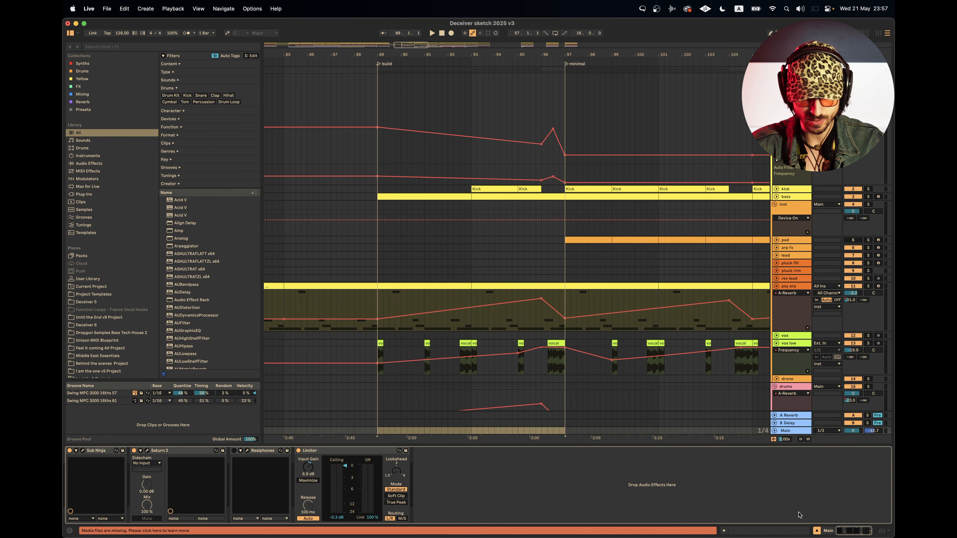
left_click(247, 451)
left_click_drag(572, 312, 237, 120)
Step: Briefly play the arrangement from bar 88, just before the build, and hide the device view
scroll(449, 208, "down", 3)
scroll(448, 207, "left", 2)
left_click(399, 204)
key("space")
key("space")
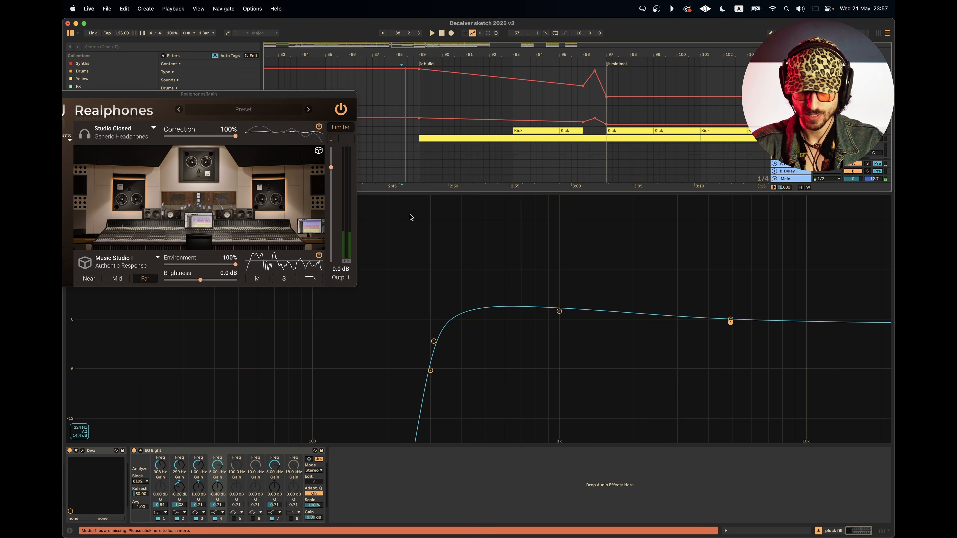
left_click(818, 530)
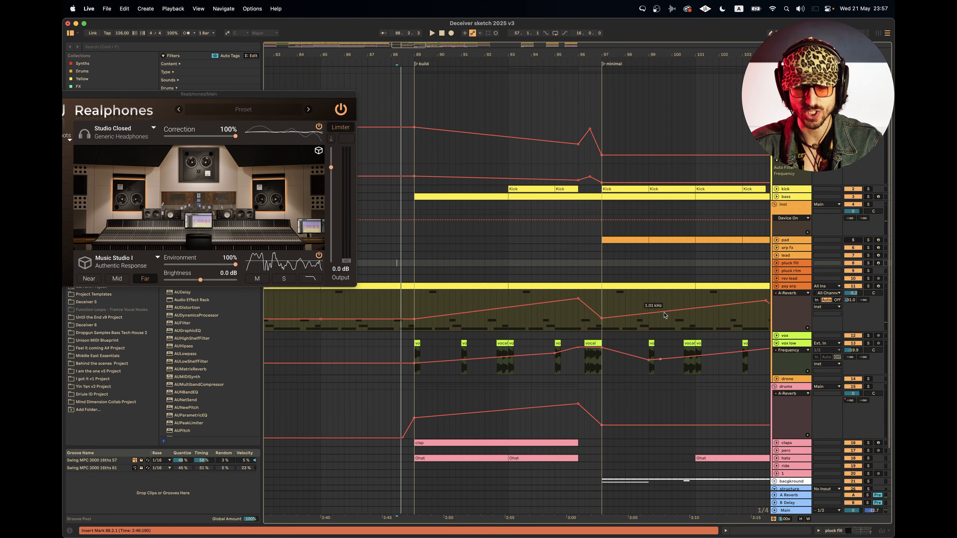
Step: Select the drums group's A-Reverb automation from bar 102 into bar 115
scroll(681, 311, "right", 3)
scroll(681, 311, "down", 3)
scroll(638, 279, "right", 1)
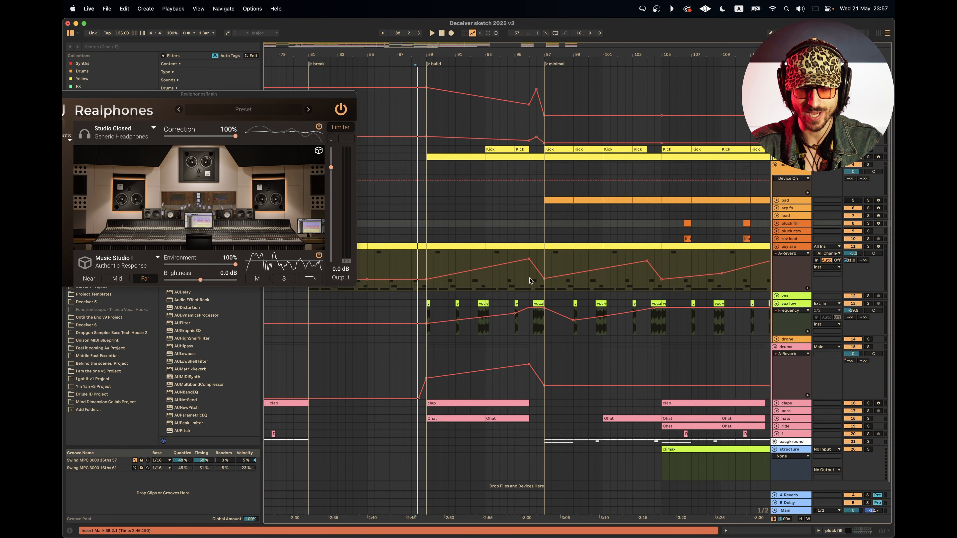
right_click(606, 368)
left_click(604, 350)
scroll(604, 367, "right", 3)
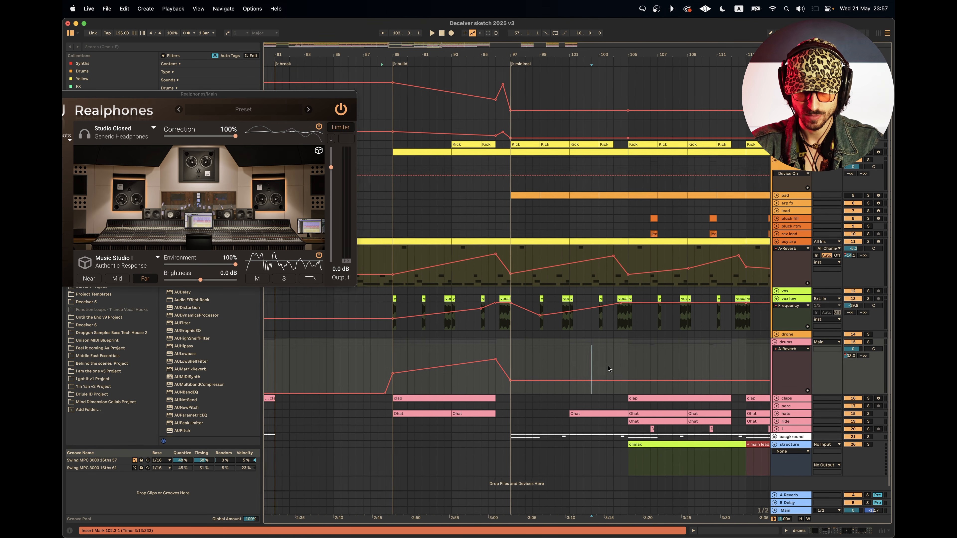
left_click_drag(504, 346, 698, 345)
scroll(698, 345, "left", 3)
scroll(698, 345, "up", 1)
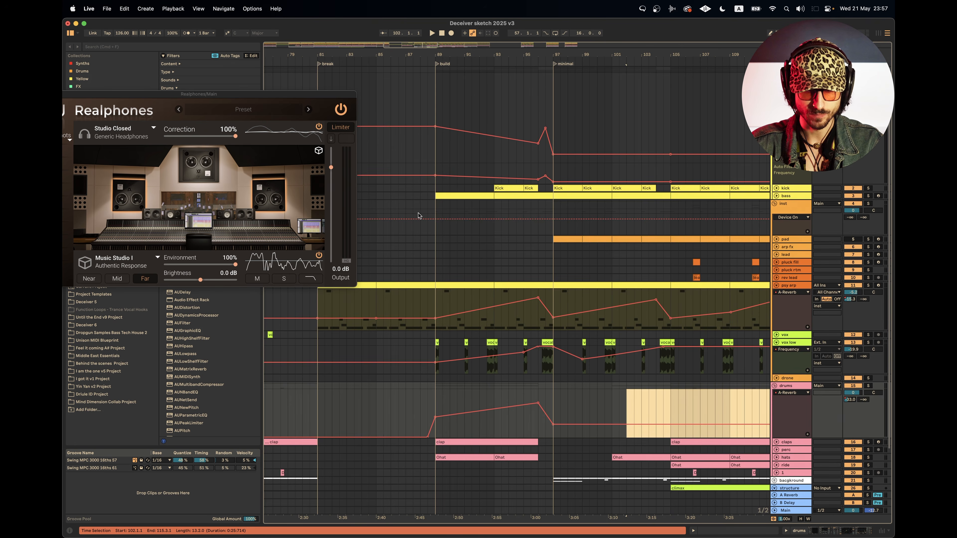
Step: Play the build transition from bar 88 and close the Realphones window
left_click(421, 205)
key("space")
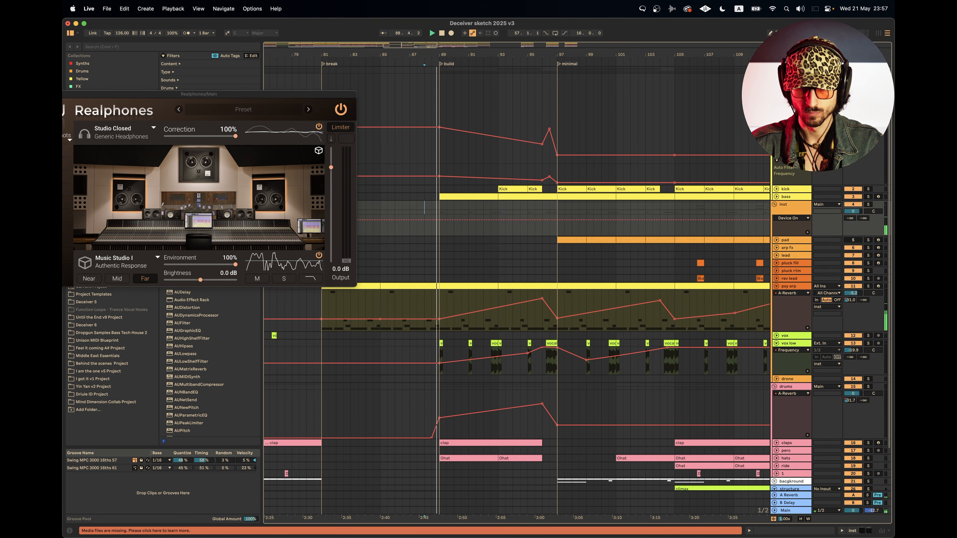
scroll(421, 205, "down", 5)
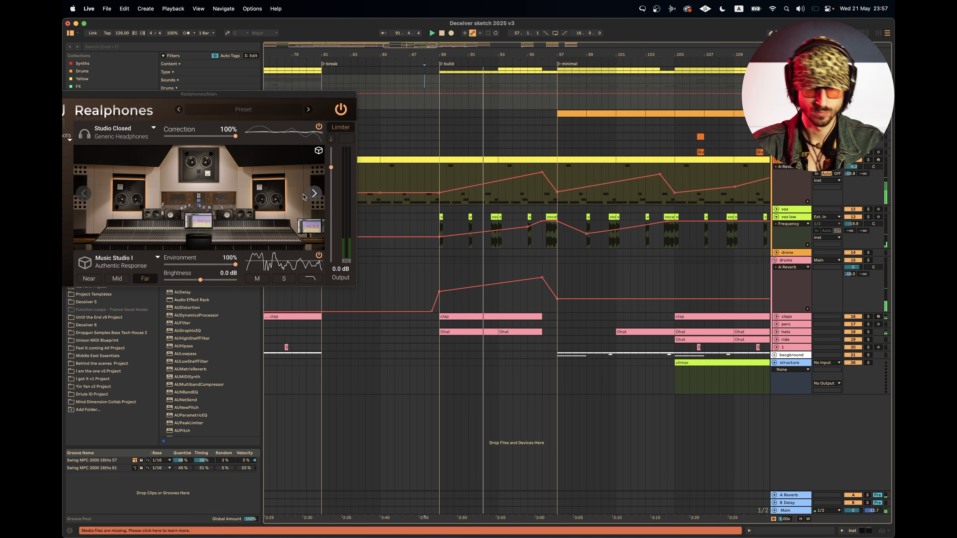
left_click_drag(338, 95, 341, 278)
left_click_drag(210, 278, 305, 327)
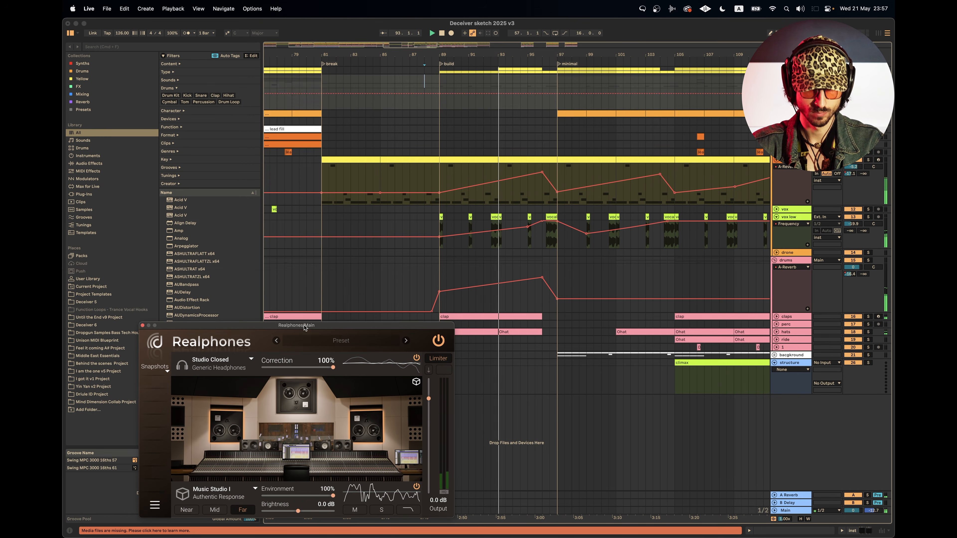
left_click(142, 325)
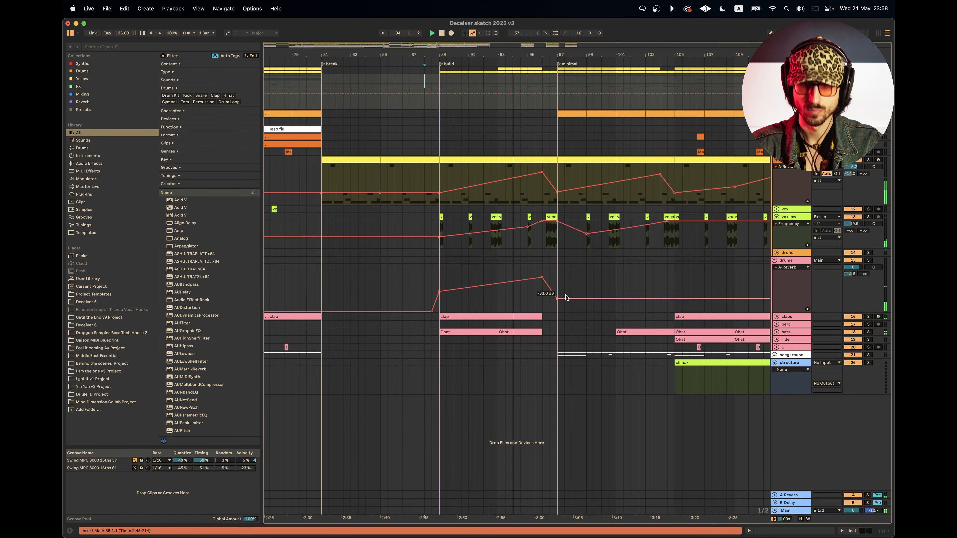
Step: Fold the vox low track, leave the psy arp's A-Reverb automation unfolded, and stop playback in the minimal section
left_click(776, 161)
left_click(777, 175)
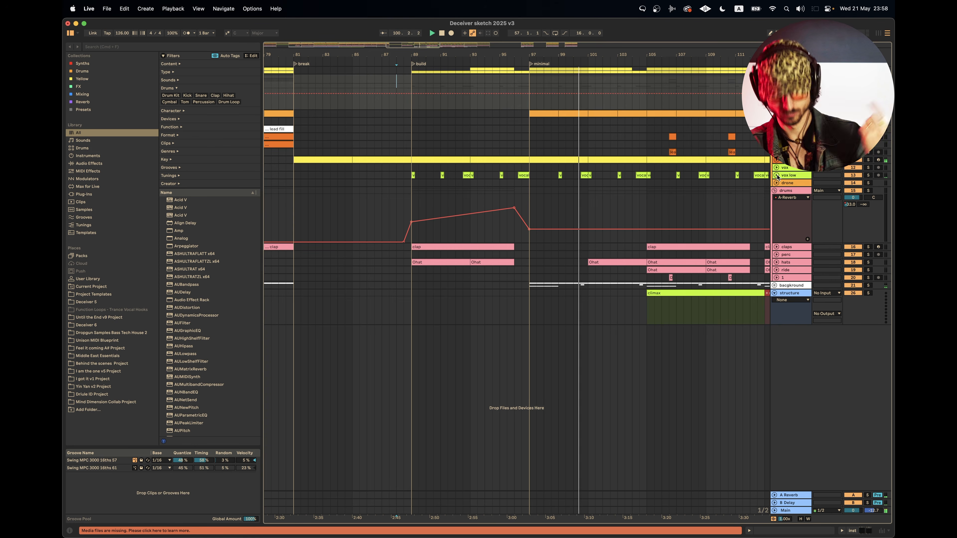
left_click(777, 161)
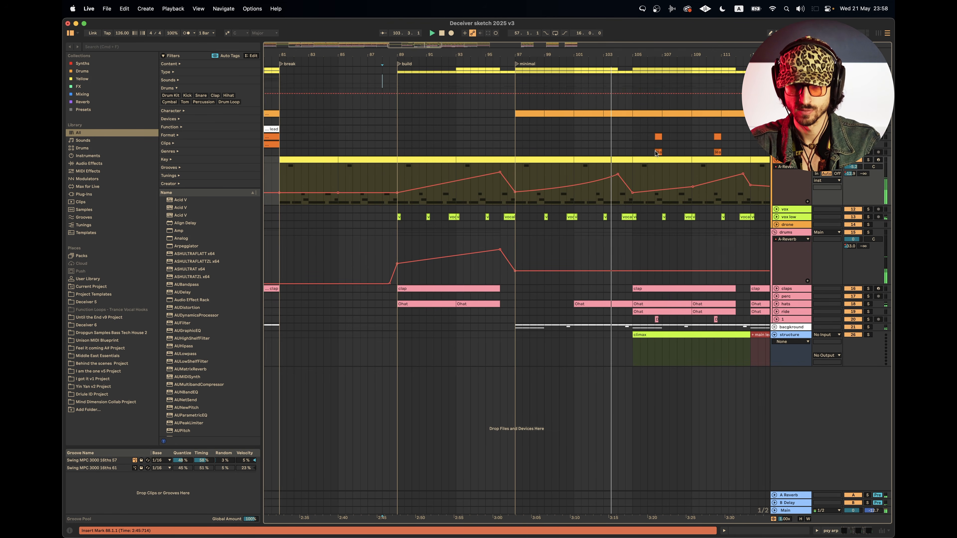
scroll(633, 170, "up", 5)
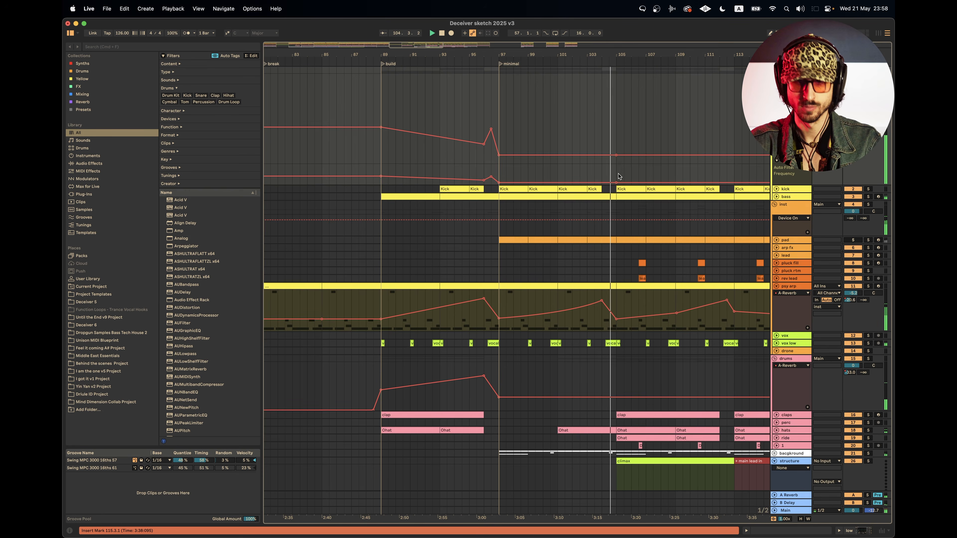
scroll(678, 156, "left", 4)
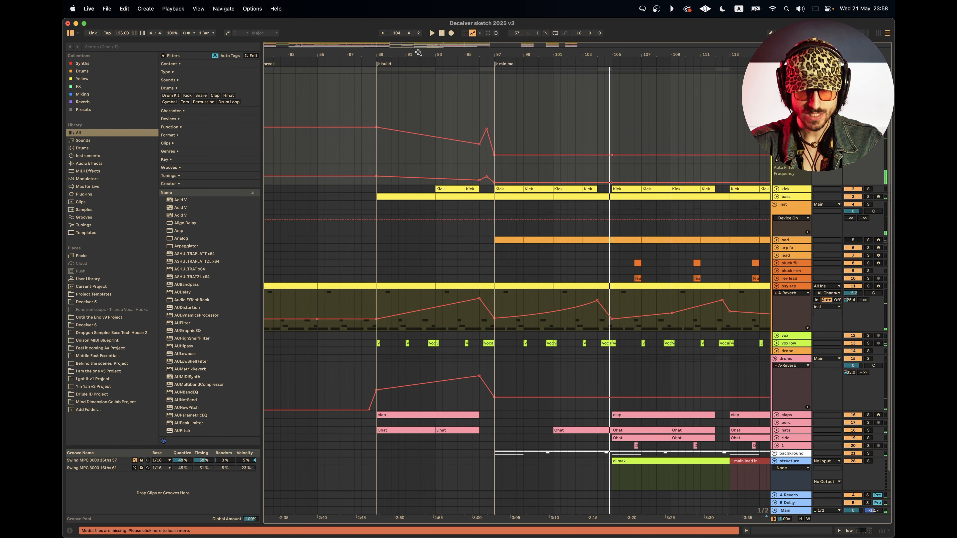
left_click(443, 33)
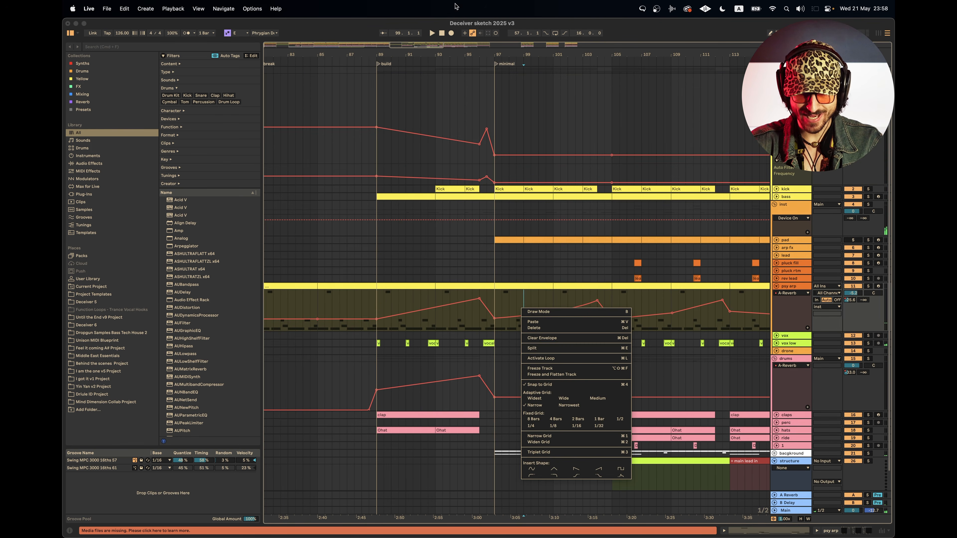
Step: Select the drums group's A-Reverb automation at the end of the build, from bar 94 to bar 97
left_click(457, 378)
left_click_drag(459, 403, 493, 364)
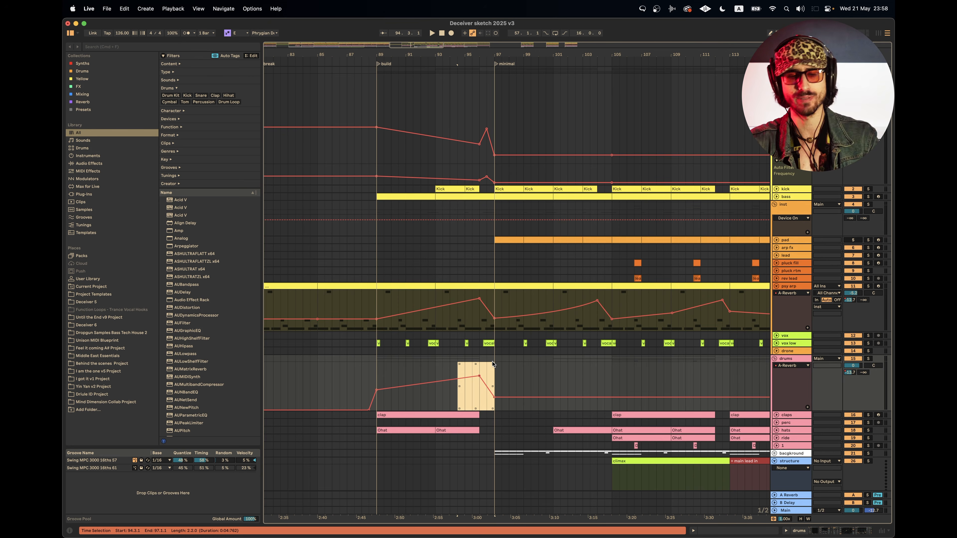
scroll(519, 315, "down", 2)
scroll(519, 315, "right", 2)
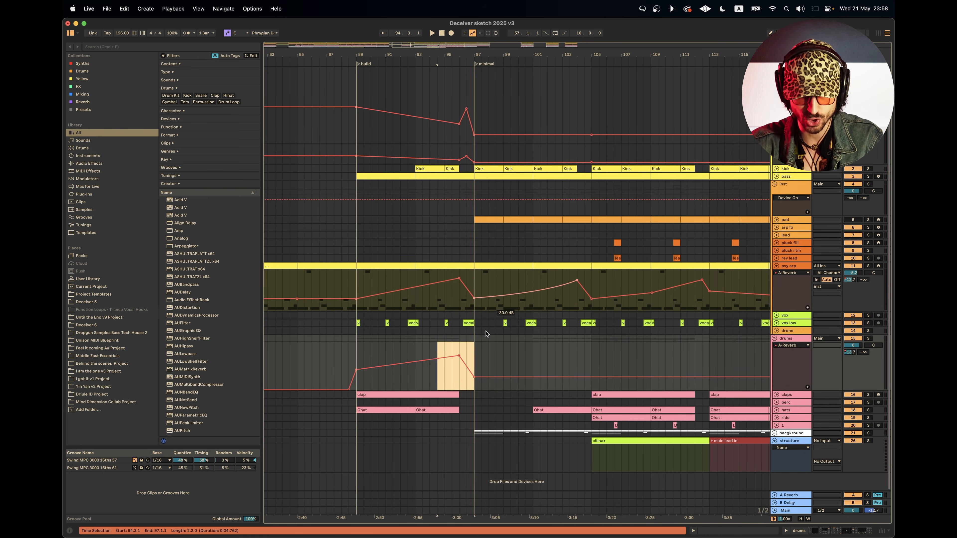
Step: Select the drums through structure tracks from bar 97 to bar 105, and put the insert marker at bar 97 on the drums track
left_click_drag(475, 342, 594, 449)
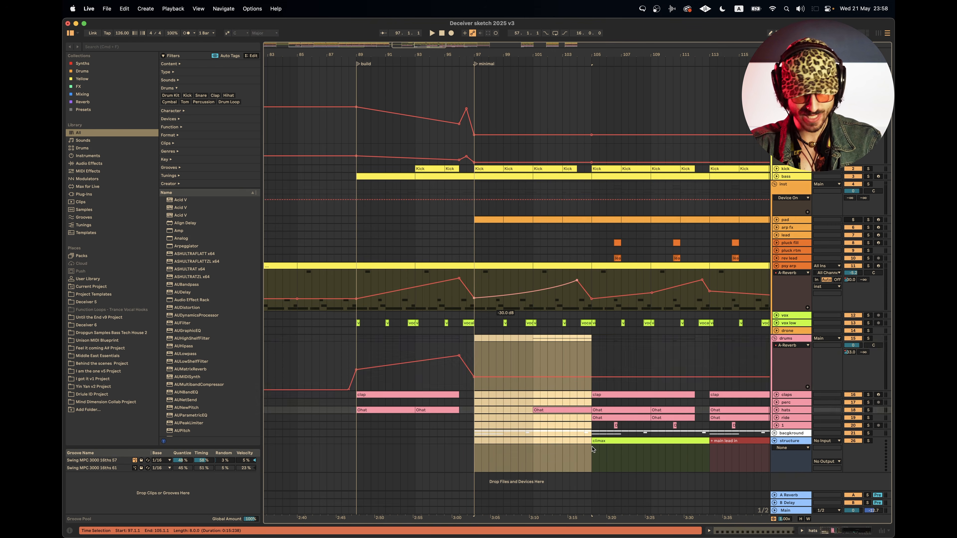
scroll(593, 449, "right", 5)
scroll(593, 449, "down", 2)
scroll(593, 448, "left", 2)
scroll(491, 338, "left", 2)
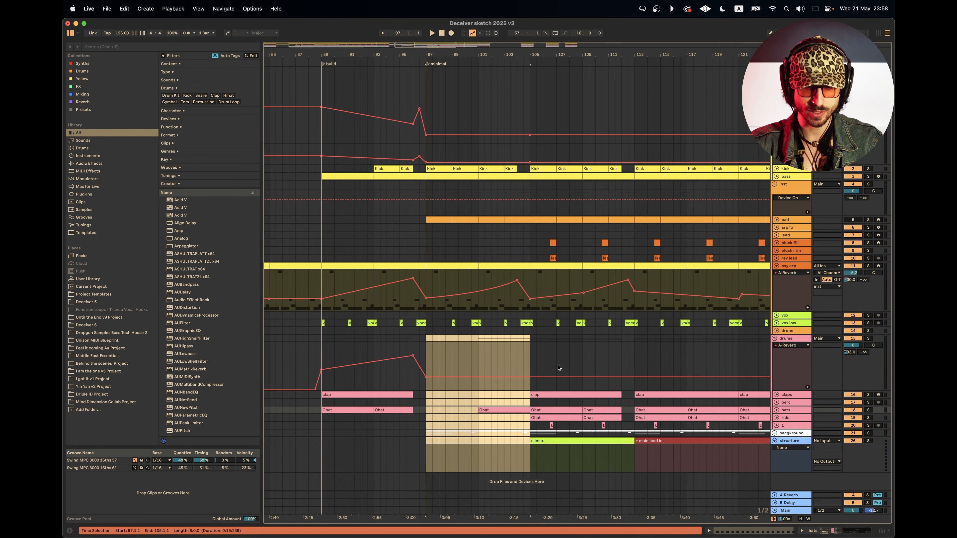
left_click(426, 343)
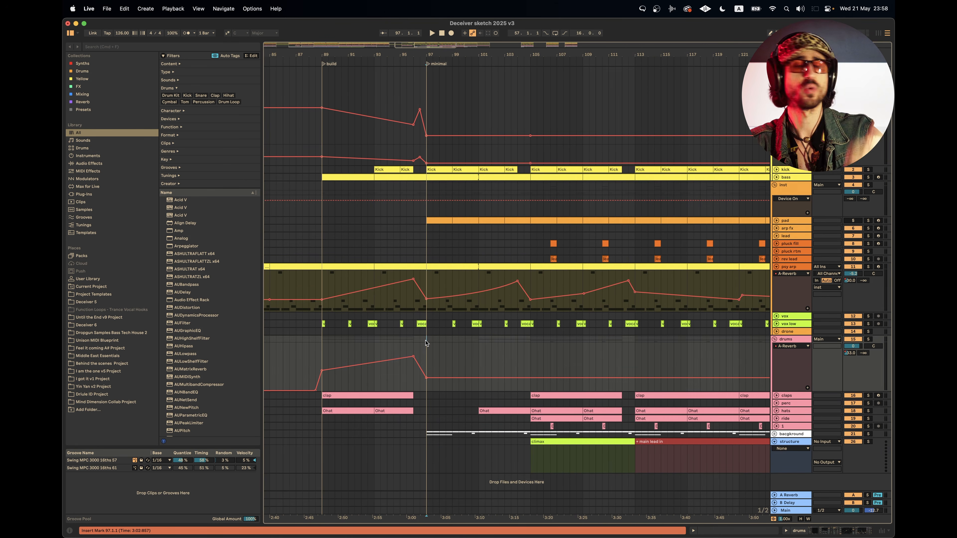
Step: Select the drums through structure tracks from bar 105 to about bar 128, covering the climax and main lead in sections
scroll(539, 442, "right", 10)
scroll(539, 442, "right", 2)
left_click_drag(371, 462, 679, 359)
scroll(679, 359, "left", 9)
scroll(680, 359, "left", 3)
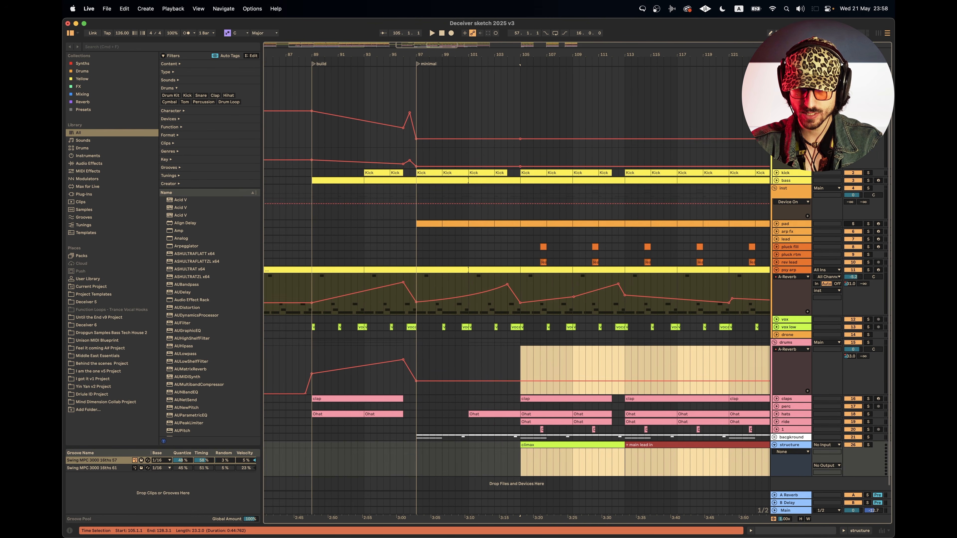
Step: Show the low group's Auto Filter device, and select the vox low track's filter Frequency automation from bar 94 to bar 105
scroll(784, 113, "up", 1)
double_click(790, 70)
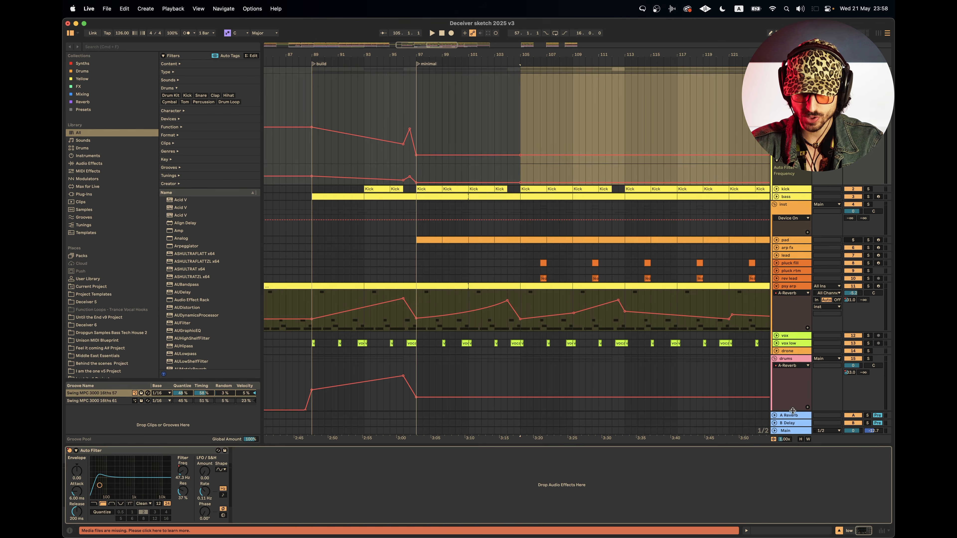
scroll(416, 326, "down", 8)
scroll(415, 326, "left", 1)
scroll(406, 241, "left", 1)
left_click_drag(400, 234, 548, 245)
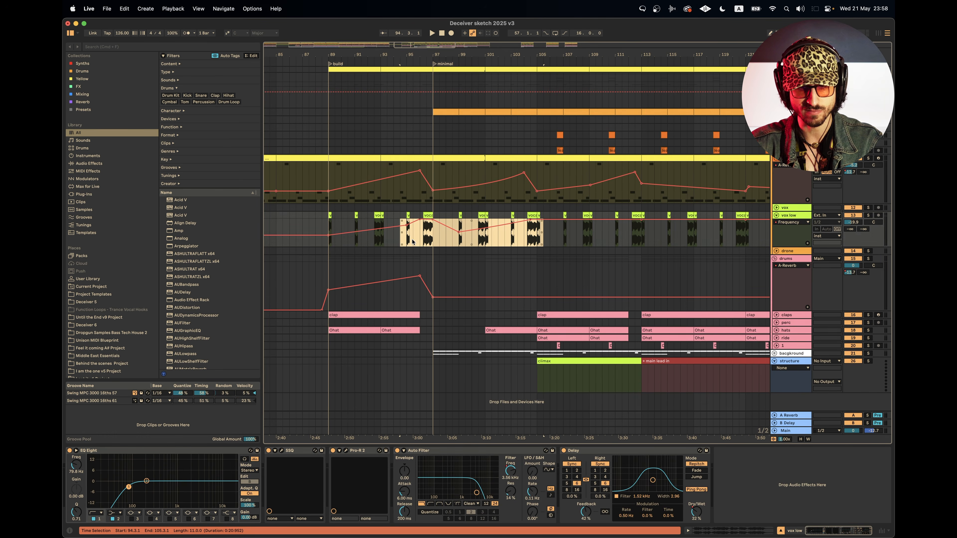
Step: Fold the inst group so its instrument and vocal tracks are collapsed
scroll(527, 256, "up", 3)
scroll(527, 256, "right", 2)
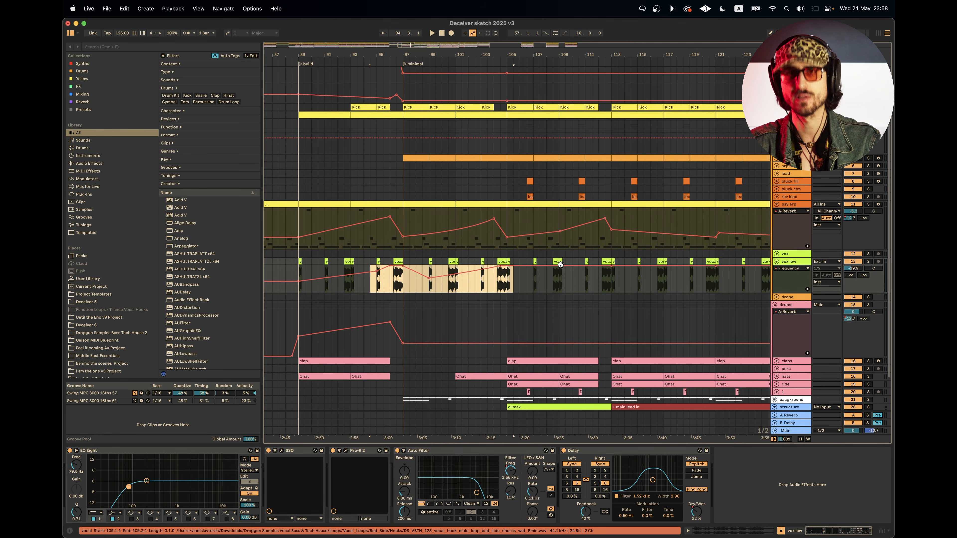
scroll(587, 249, "up", 2)
scroll(588, 249, "right", 1)
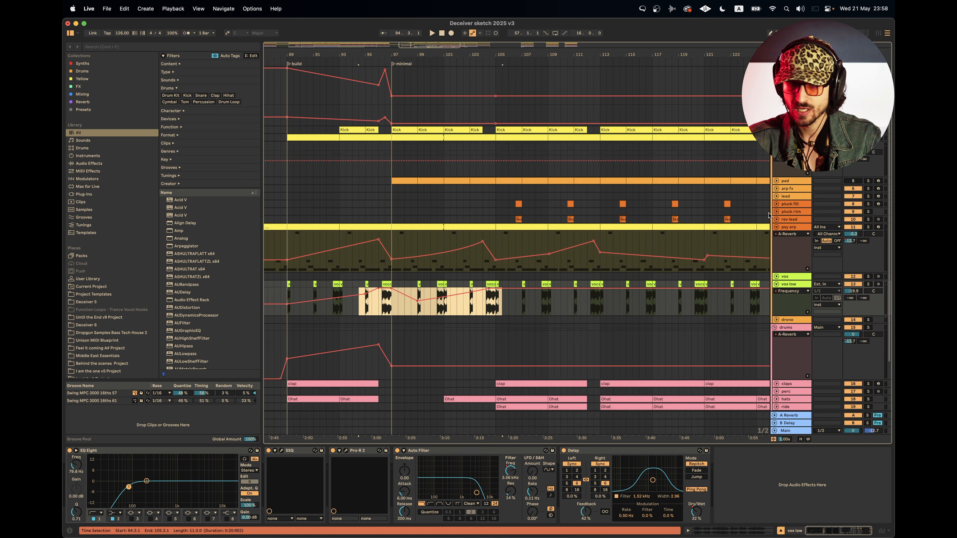
left_click(775, 144)
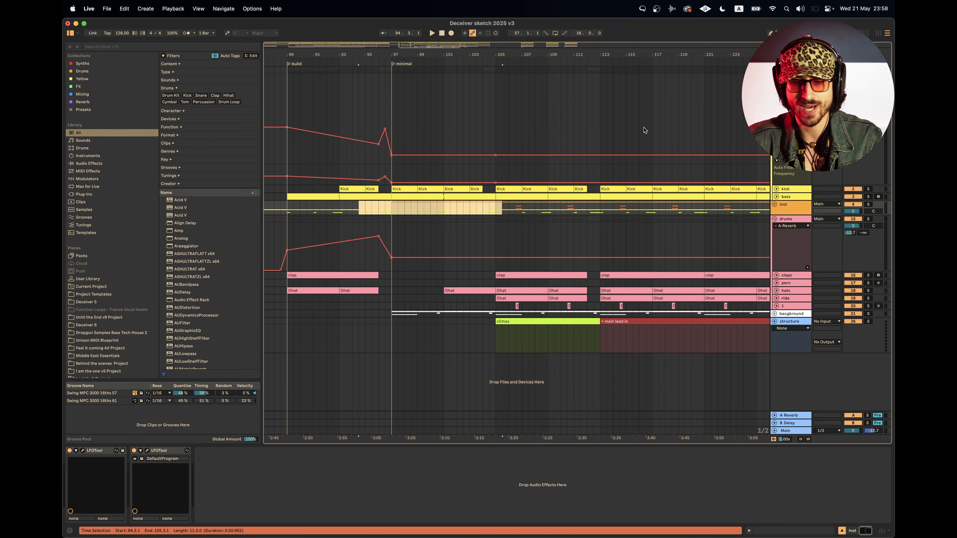
Step: Show the on/off automation of the low group's Auto Filter and place the insert marker at bar 103 in its lane
left_click(788, 70)
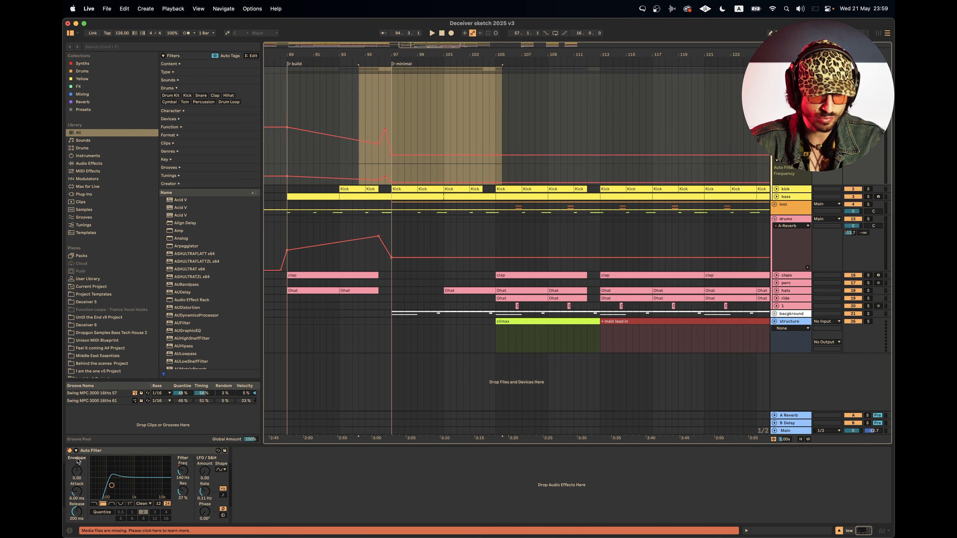
right_click(69, 451)
left_click(91, 456)
left_click(467, 157)
scroll(511, 175, "right", 1)
scroll(511, 175, "down", 2)
scroll(533, 281, "left", 1)
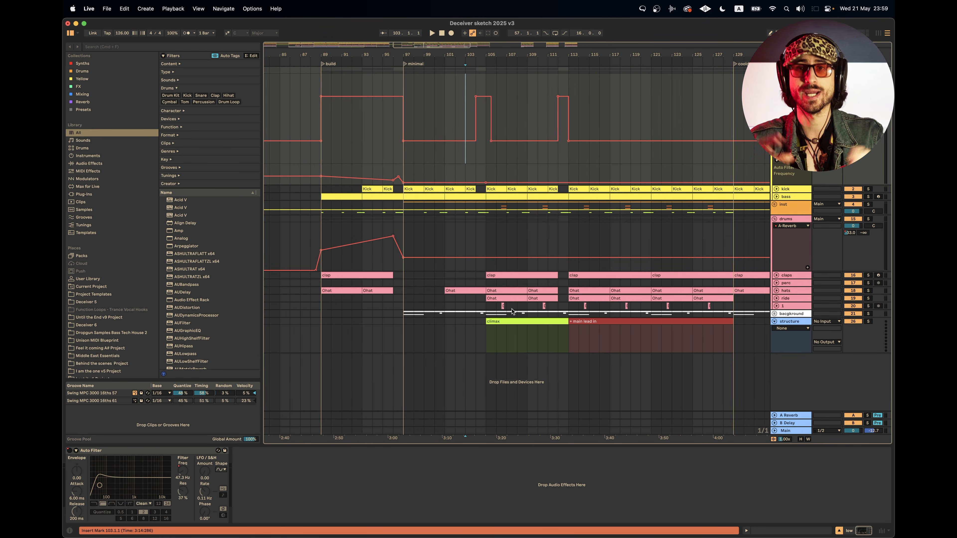
scroll(661, 226, "down", 4)
scroll(660, 226, "down", 5)
scroll(643, 102, "right", 1)
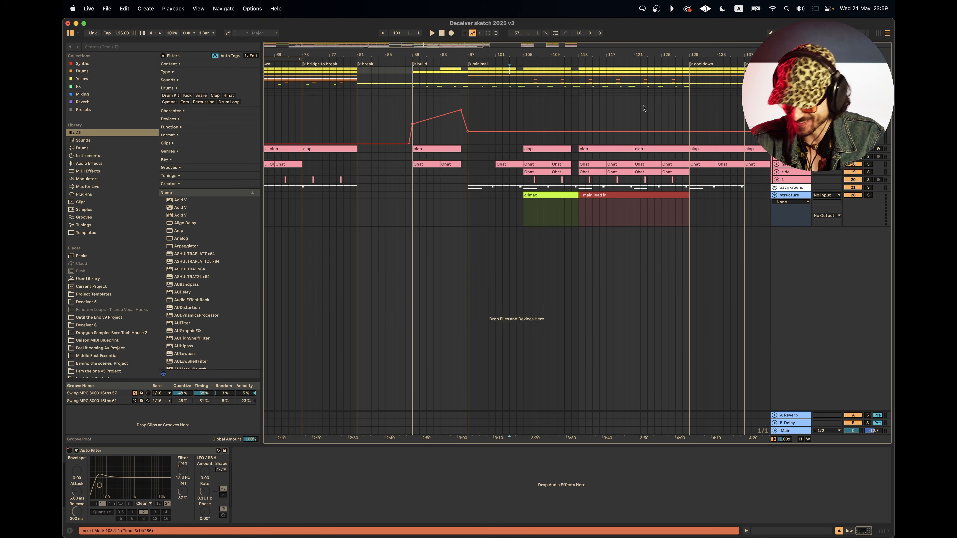
scroll(644, 108, "down", 2)
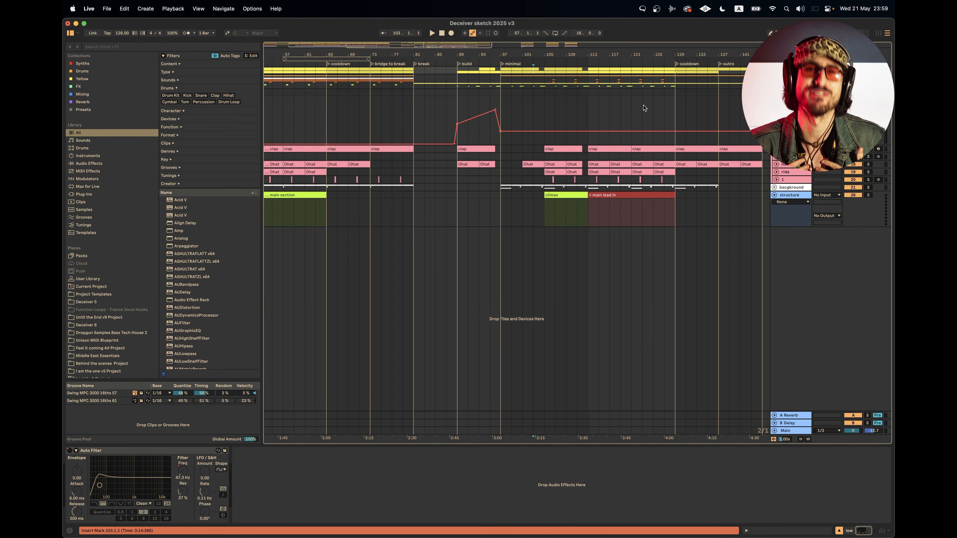
scroll(644, 108, "right", 1)
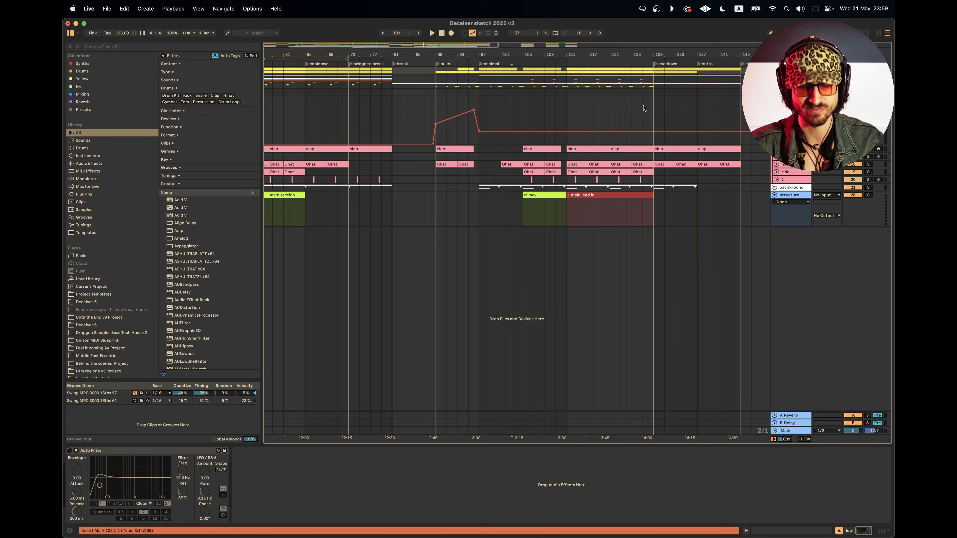